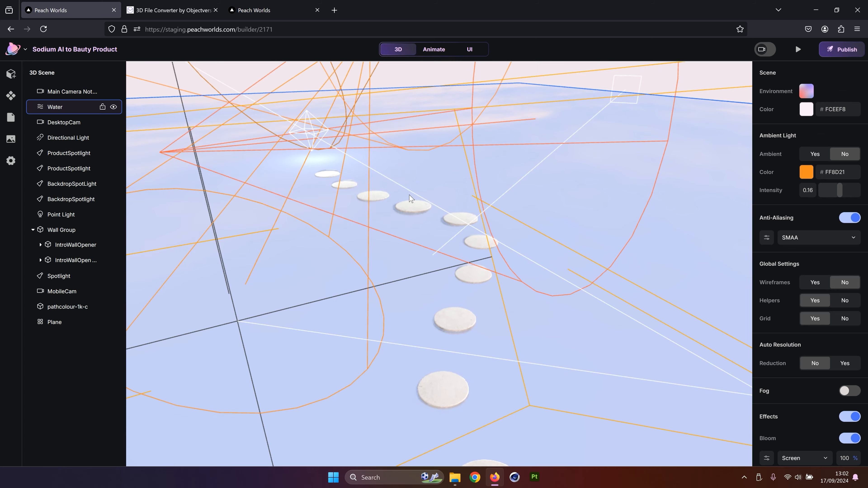
Add the animated lily model to the scene from the assets library
scroll(495, 302, up, 6)
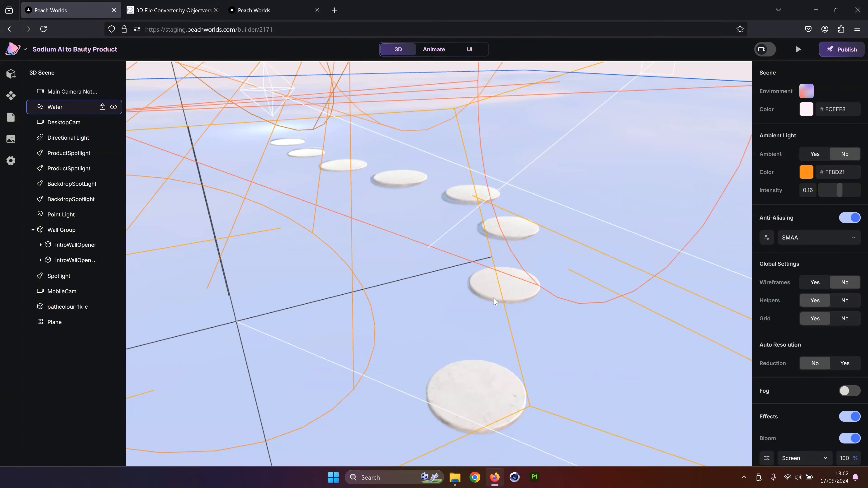
scroll(491, 301, down, 1)
scroll(492, 300, up, 3)
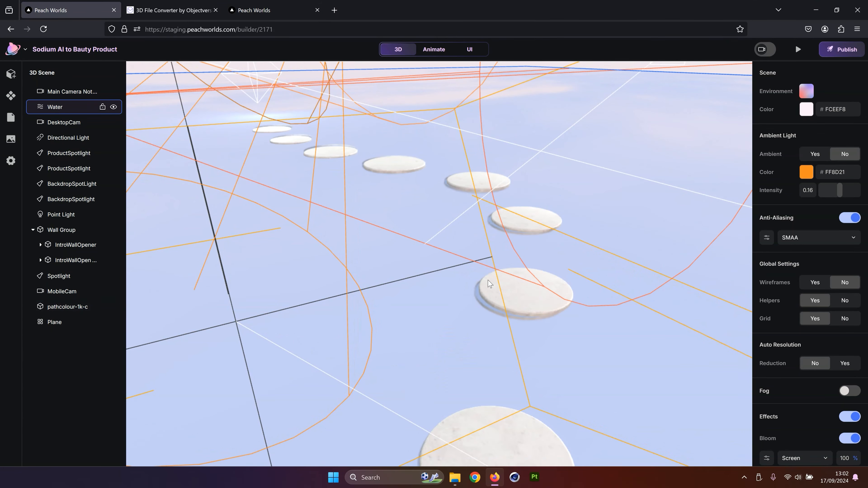
drag(495, 181, 431, 144)
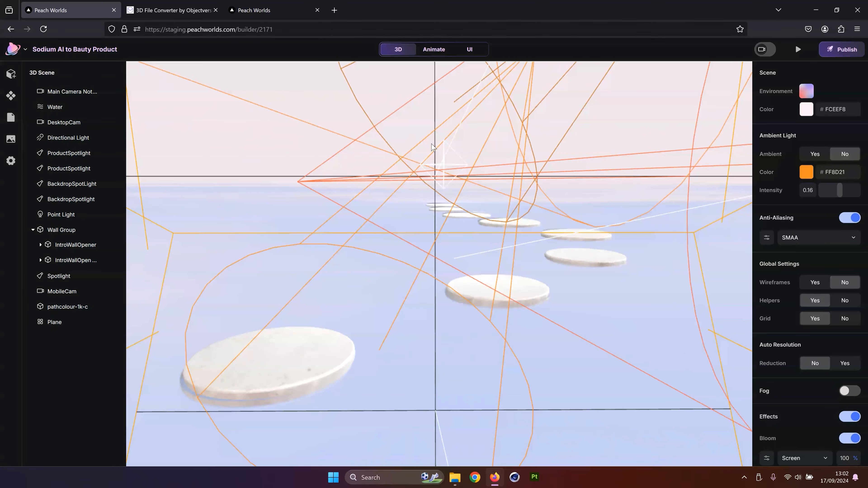
drag(451, 278, 455, 229)
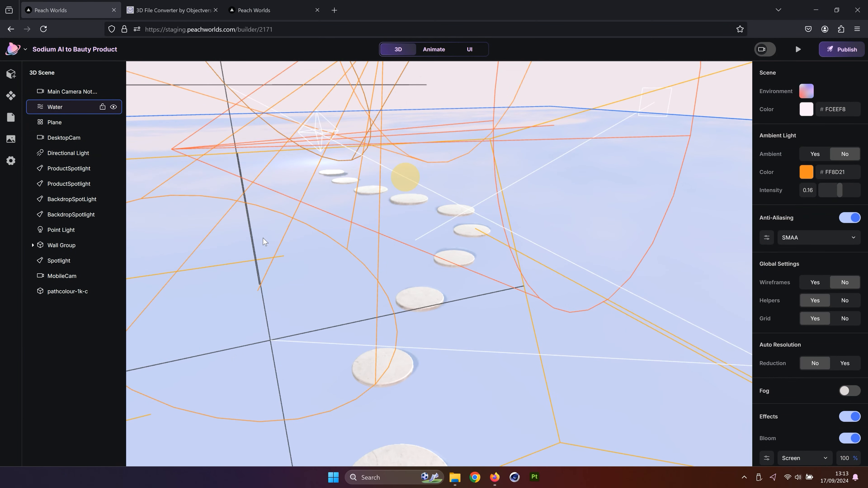
click(439, 263)
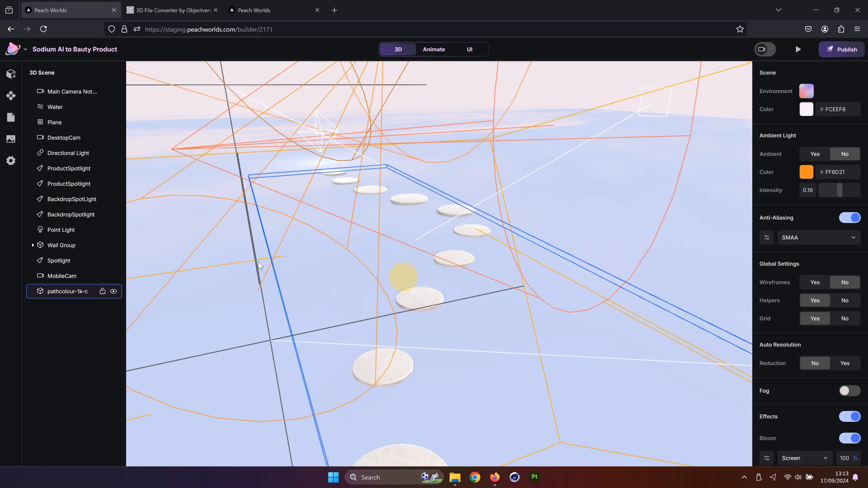
click(374, 169)
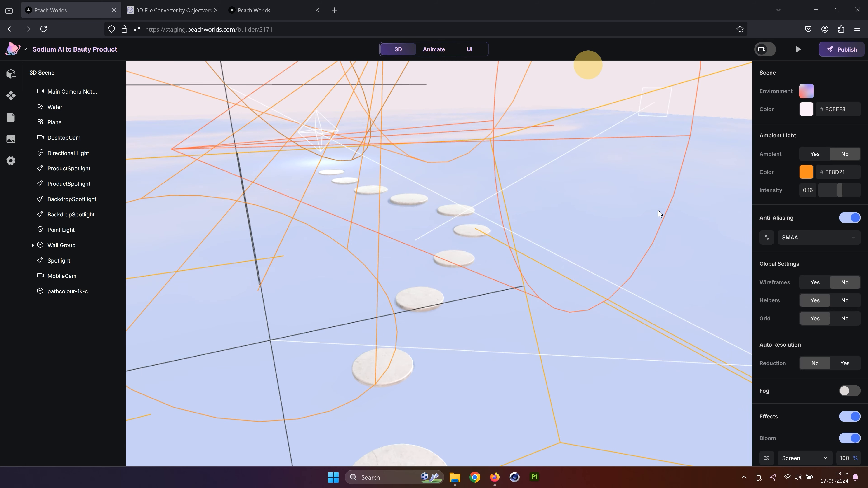
click(378, 190)
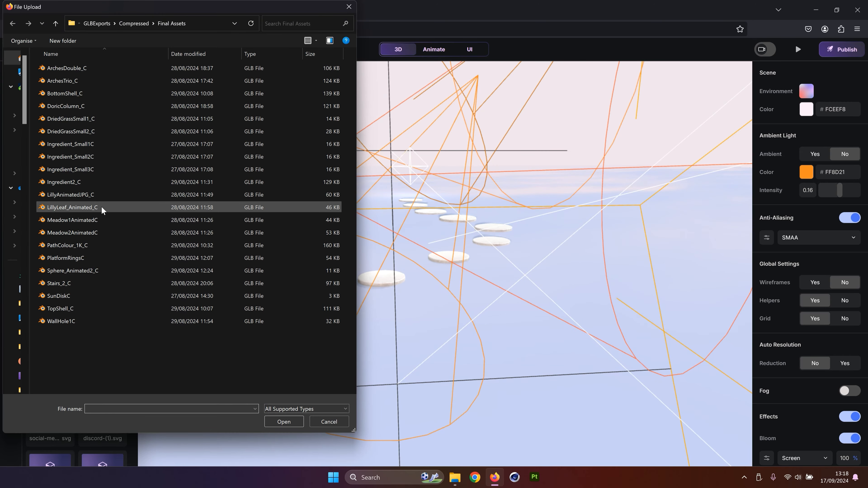
double_click(71, 195)
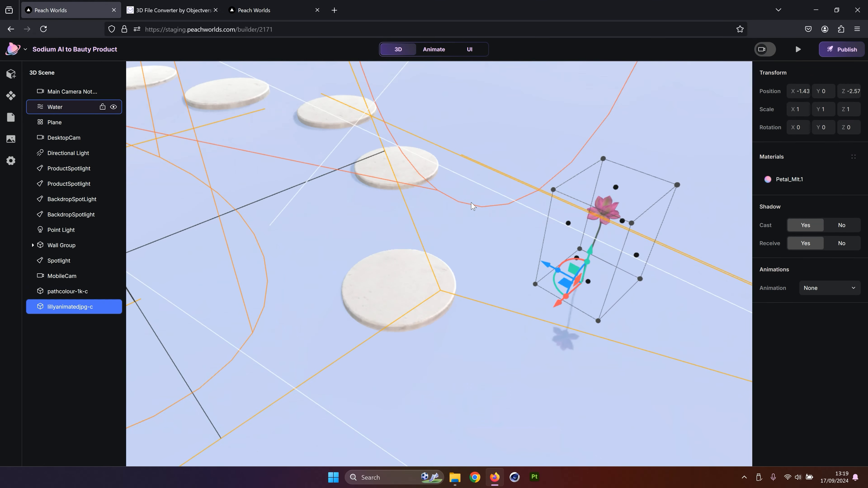
Scale the lily model uniformly to 5 on all three axes
drag(598, 222, 612, 149)
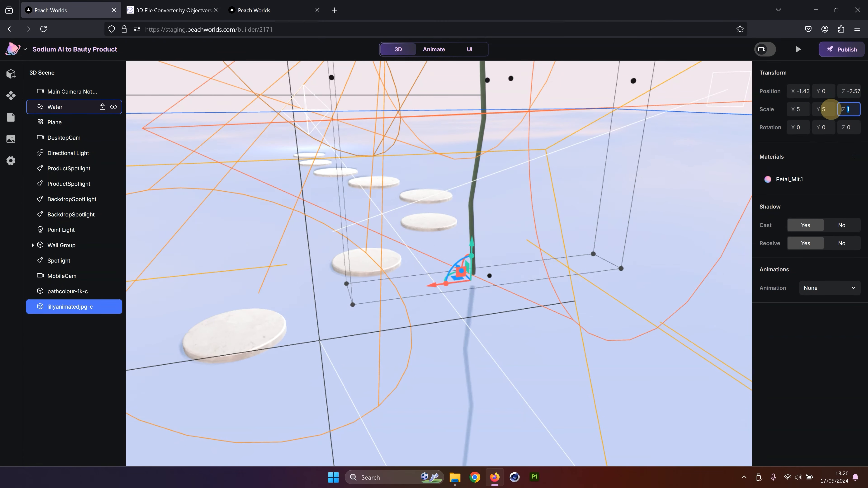
text(5)
Assign Animation_0 to the lily with looping on and an animation speed of 20
click(829, 288)
click(819, 310)
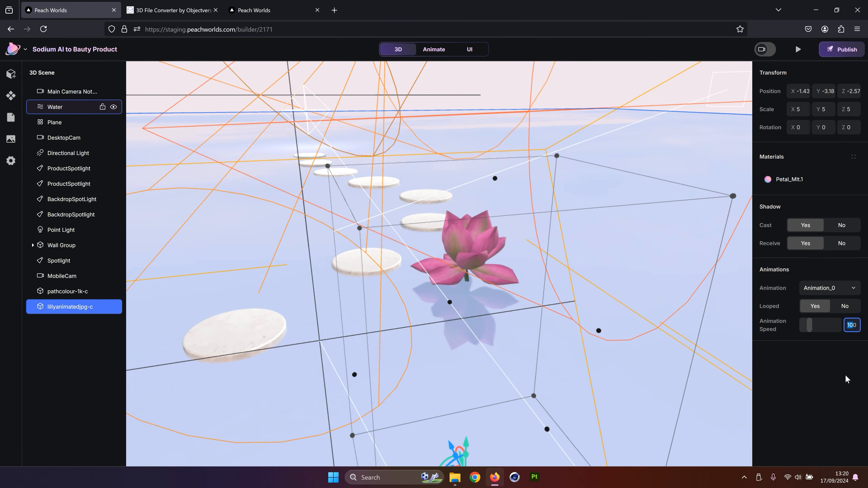
drag(573, 233, 511, 217)
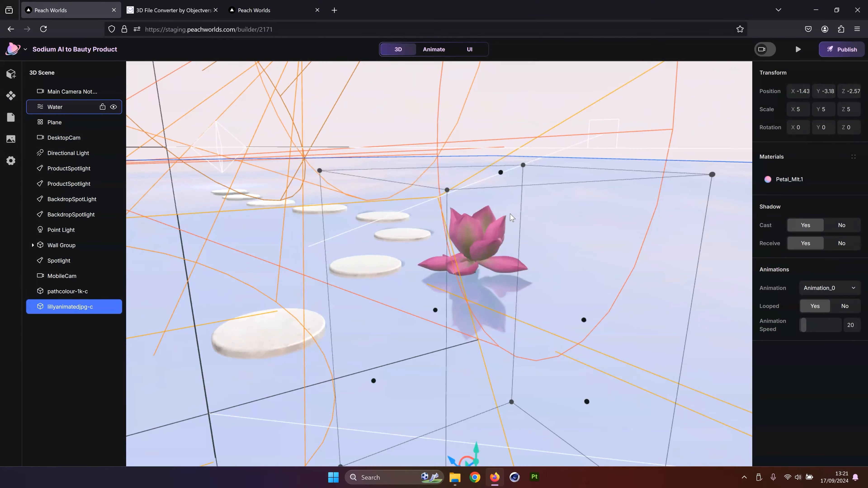
drag(496, 101, 478, 118)
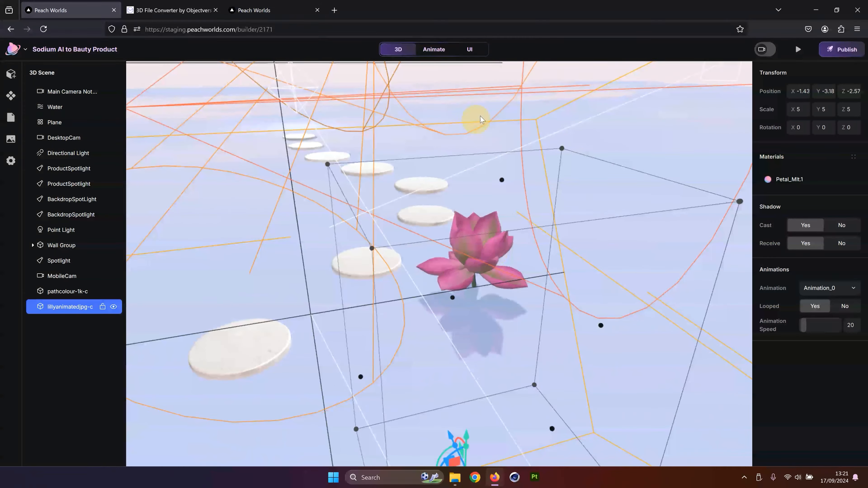
click(507, 145)
drag(508, 146, 534, 137)
click(451, 127)
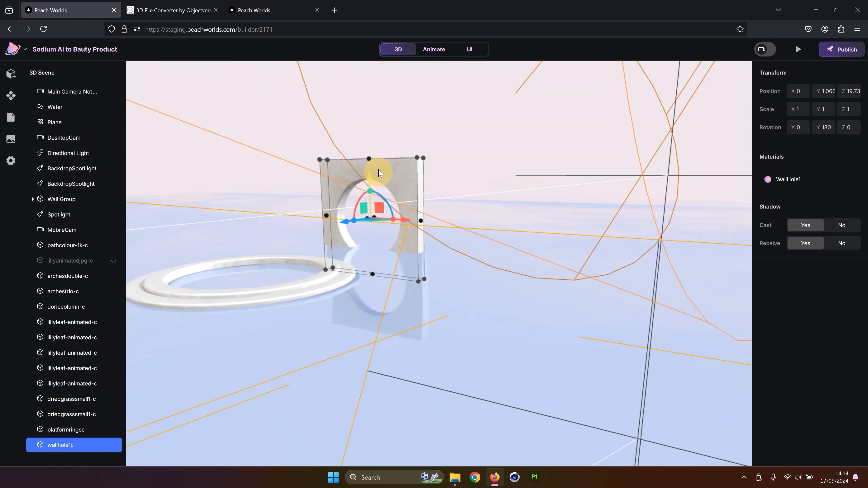
Preview the site, scroll through its sections, and return to the builder
click(11, 74)
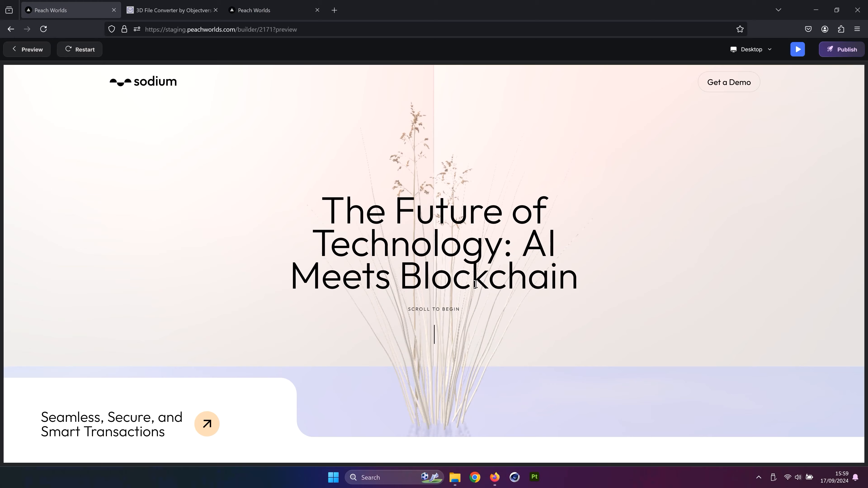
scroll(475, 284, down, 5)
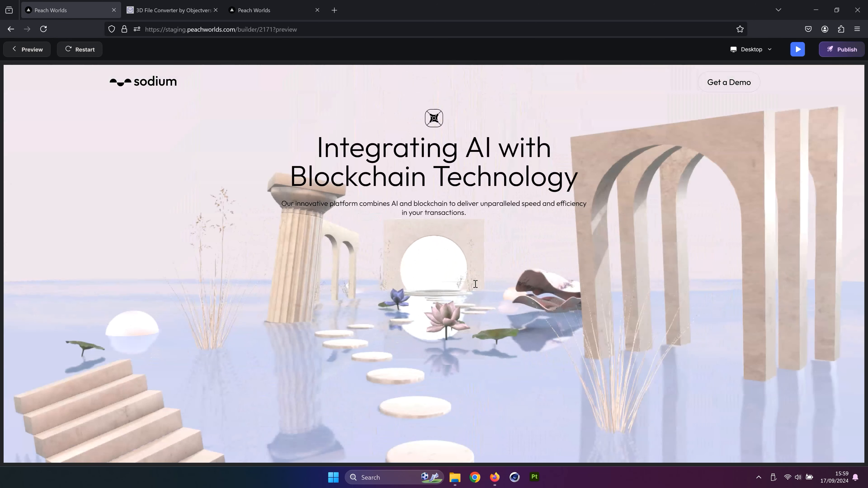
scroll(475, 283, down, 5)
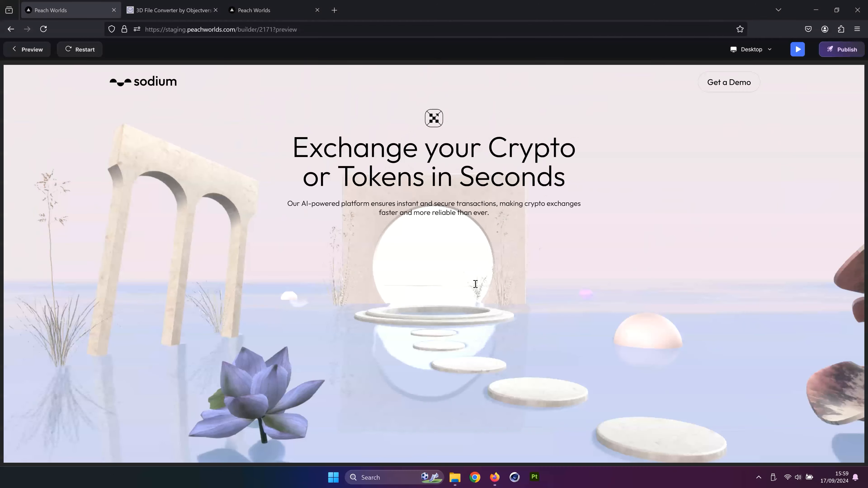
scroll(475, 283, down, 5)
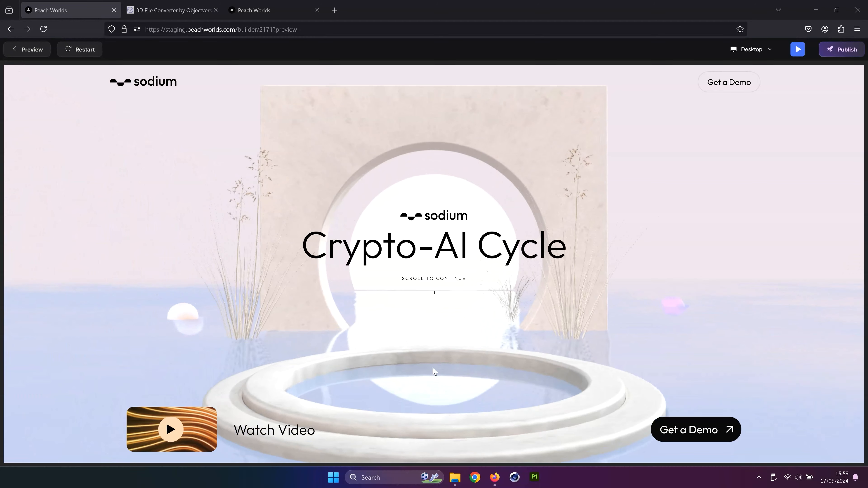
scroll(469, 320, down, 5)
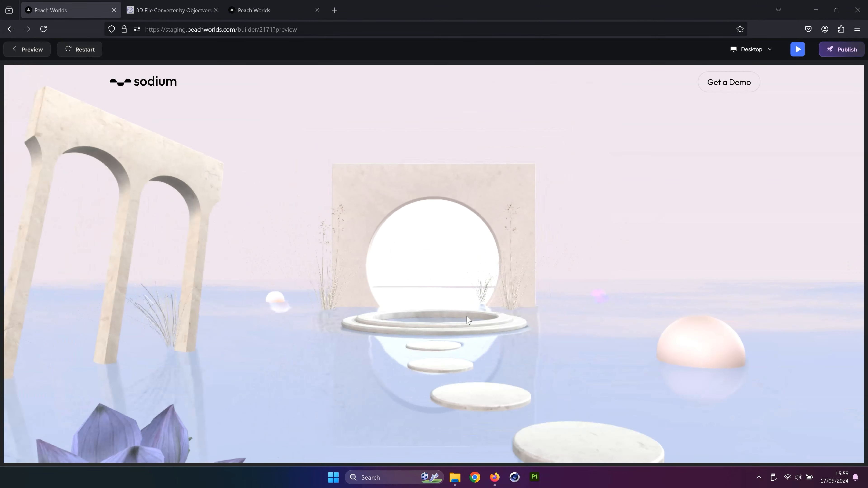
scroll(469, 320, up, 5)
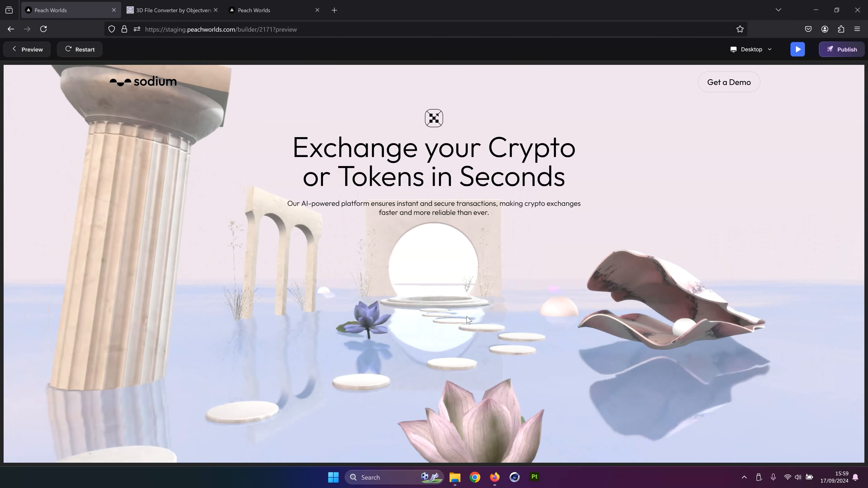
scroll(478, 345, down, 5)
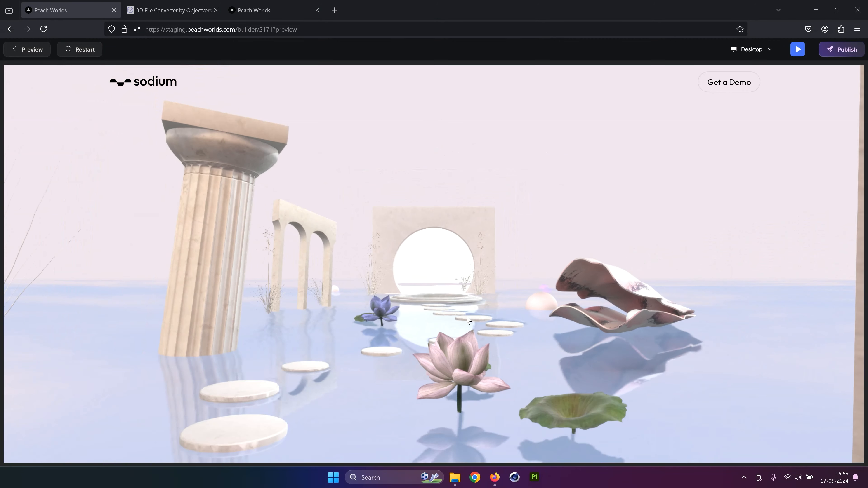
scroll(483, 358, up, 10)
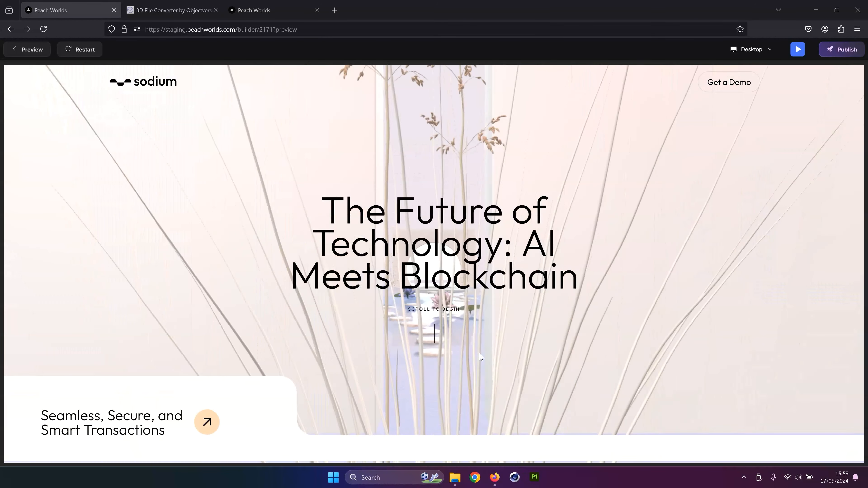
click(33, 50)
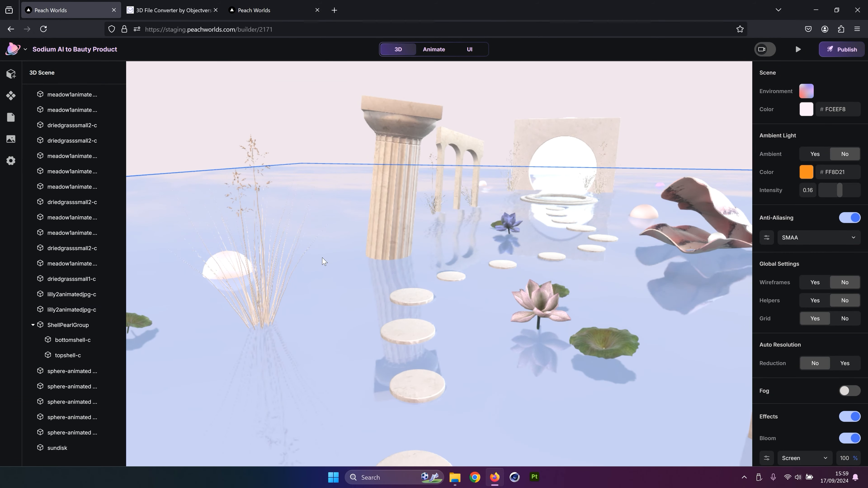
Add the ingredient-small 3D model from the assets library to the scene
scroll(506, 257, down, 10)
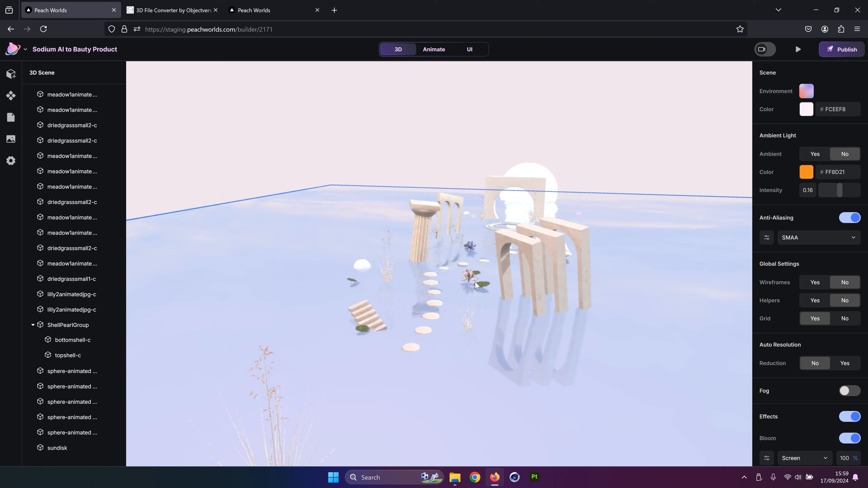
scroll(475, 282, up, 6)
scroll(478, 282, up, 3)
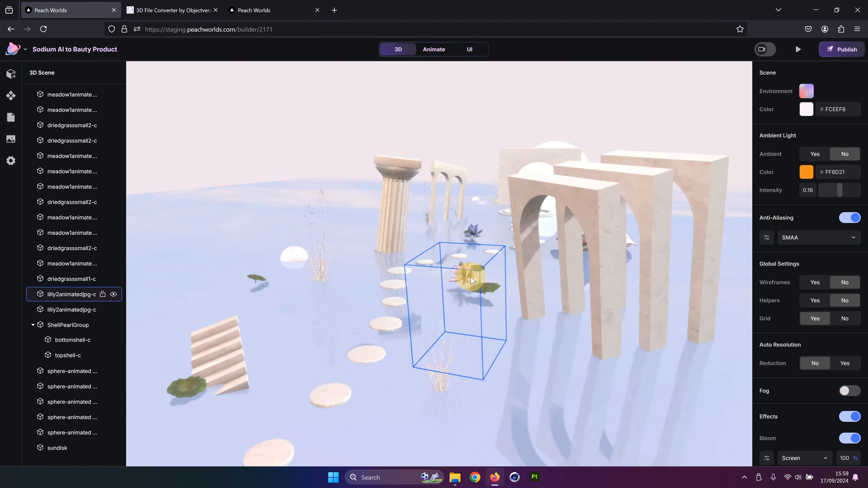
scroll(424, 266, up, 3)
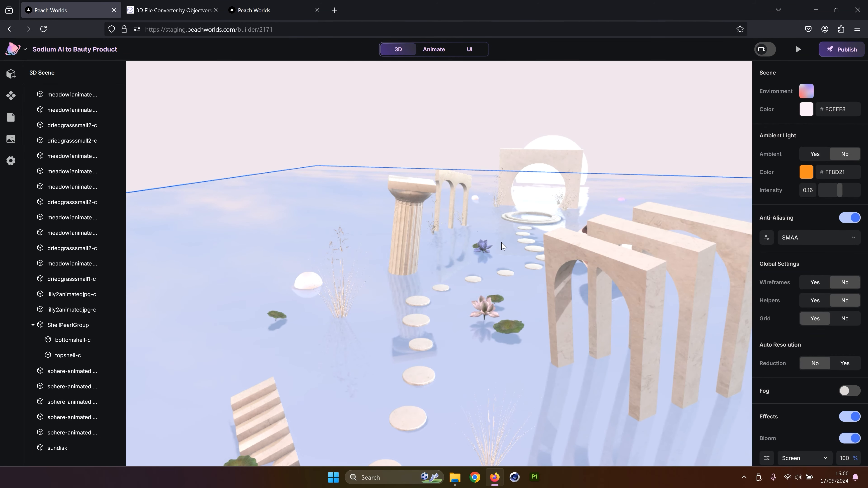
click(11, 73)
click(78, 123)
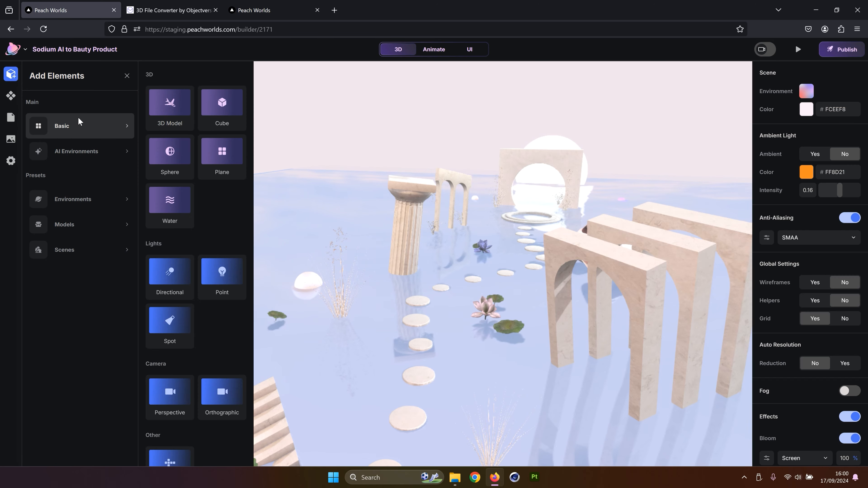
click(157, 120)
scroll(84, 242, down, 5)
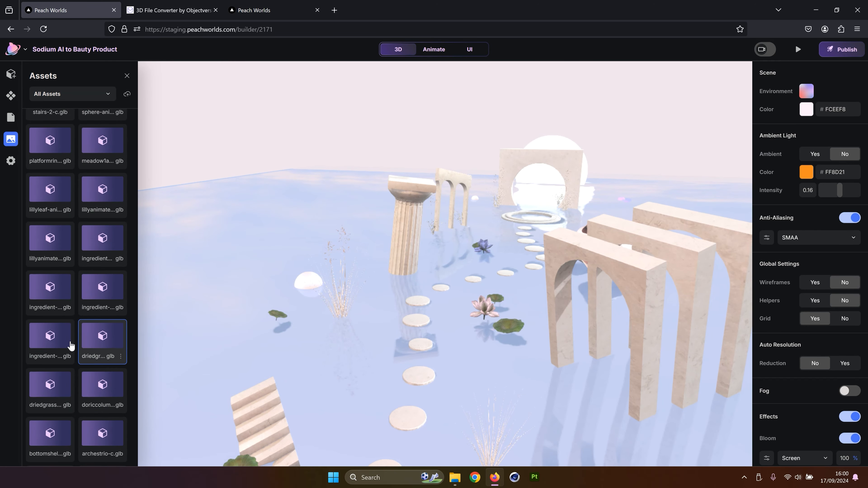
click(54, 347)
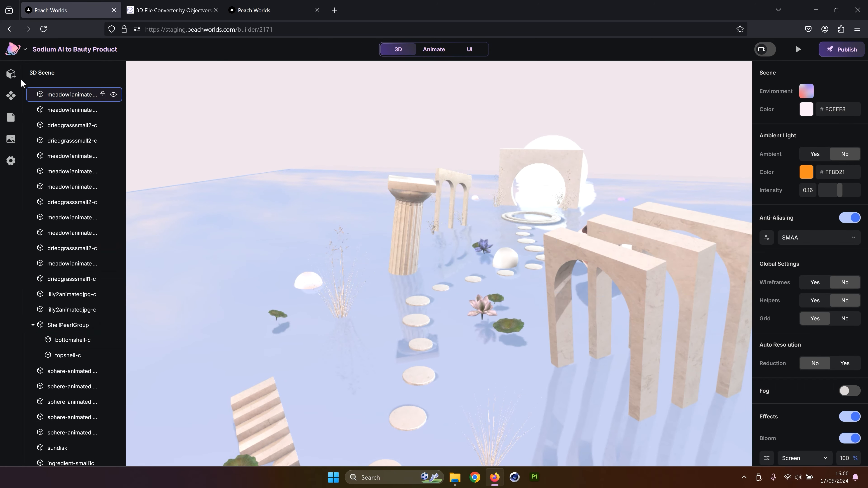
Add another 3D model from the assets library to the scene
click(11, 73)
click(69, 125)
click(162, 116)
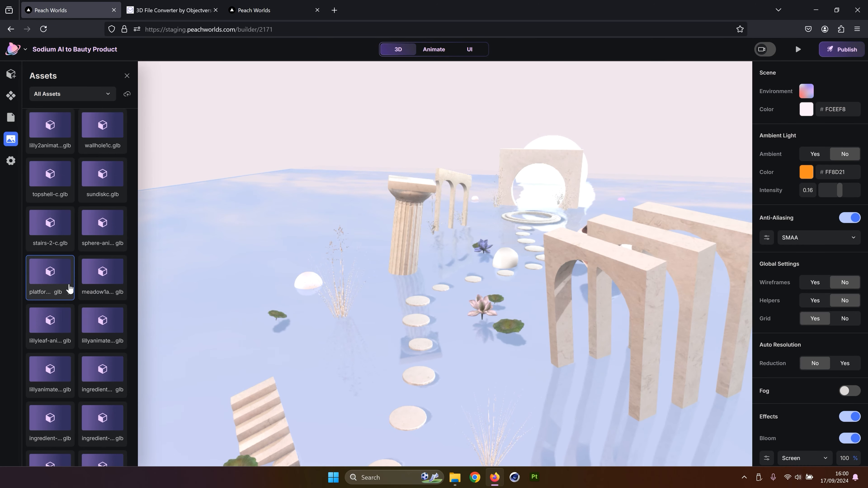
click(101, 275)
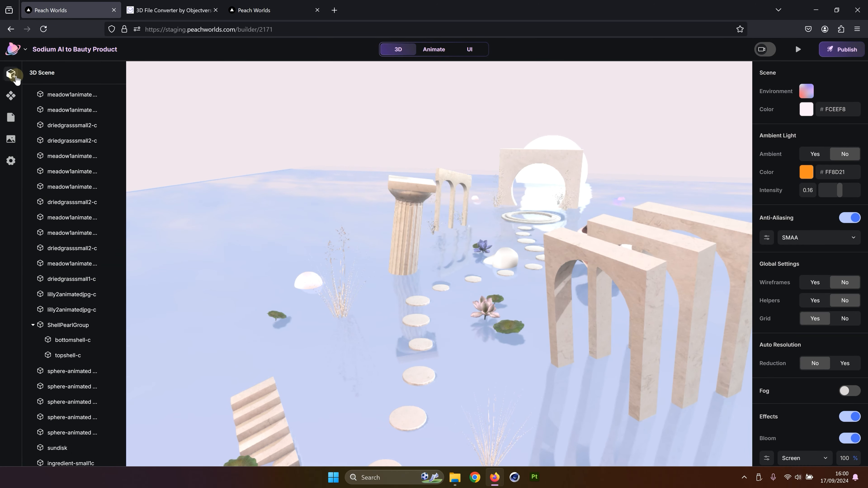
Select the three ingredient-small models together in the scene list to locate them
scroll(497, 232, up, 5)
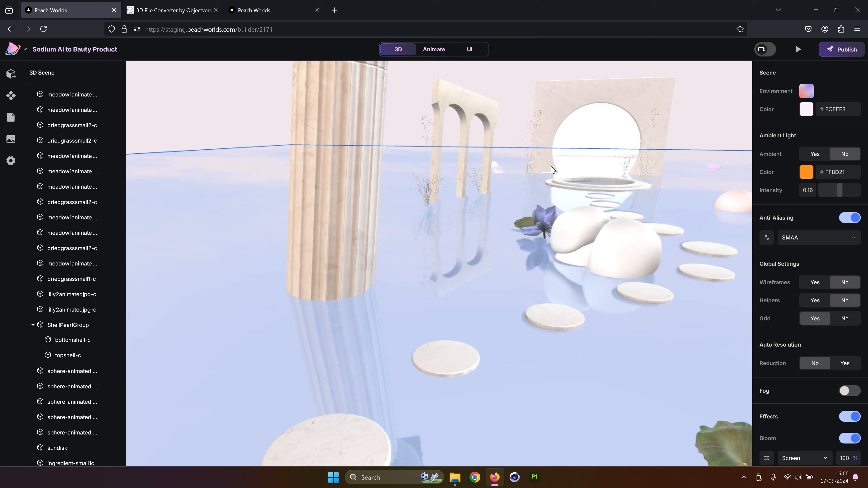
right_drag(573, 267, 451, 281)
scroll(71, 417, down, 2)
click(70, 417)
shift+click(70, 433)
shift+click(70, 448)
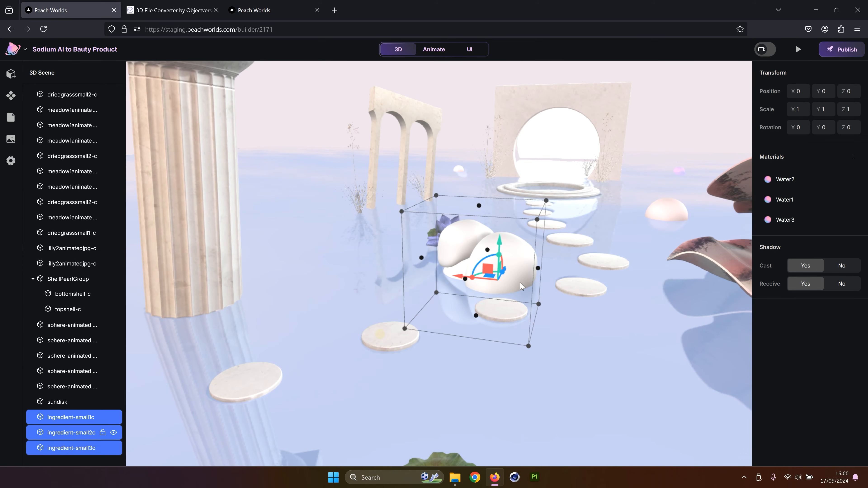
click(505, 195)
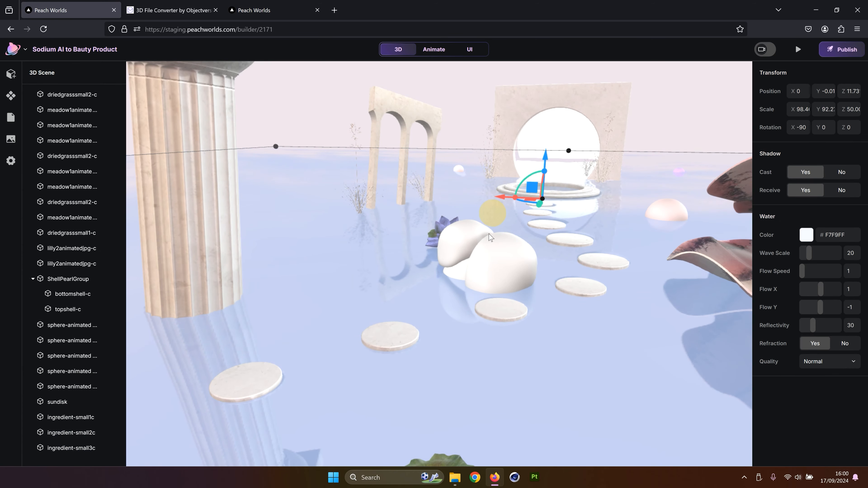
Select each ingredient-small model in turn to inspect its material
scroll(468, 239, up, 3)
click(53, 417)
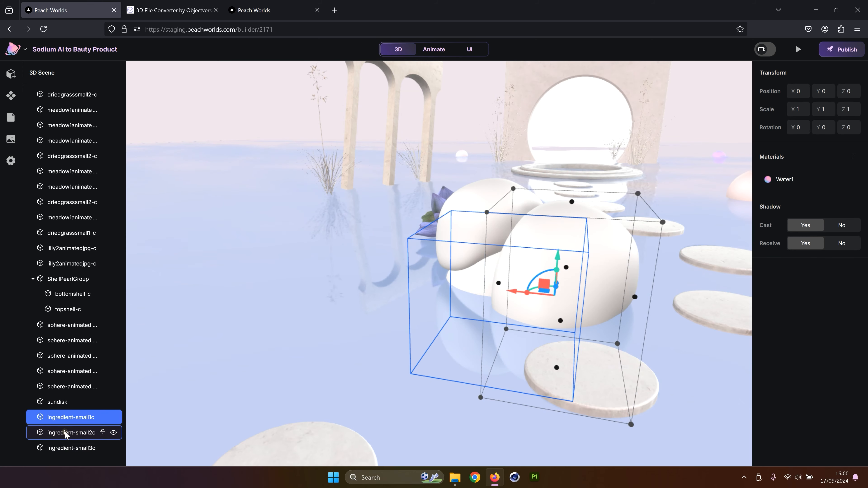
click(67, 433)
click(70, 447)
click(72, 417)
click(71, 433)
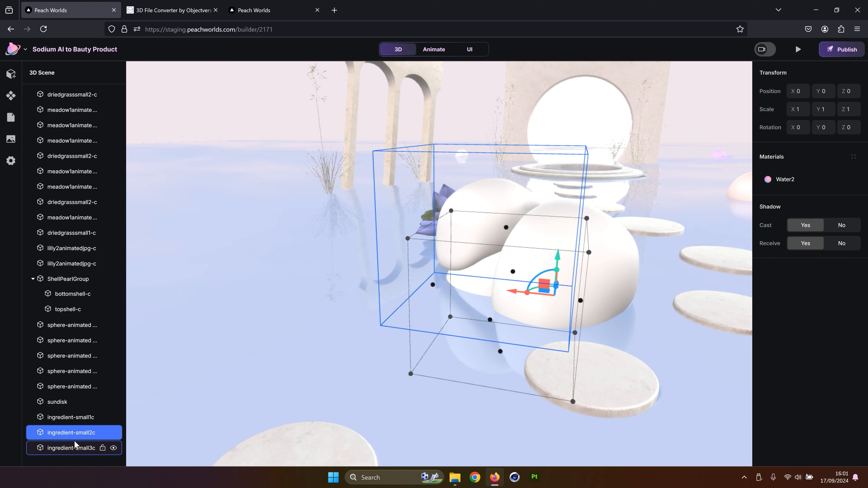
Compare the three ingredient-small models by selecting them one after another in the scene list
click(75, 447)
click(72, 419)
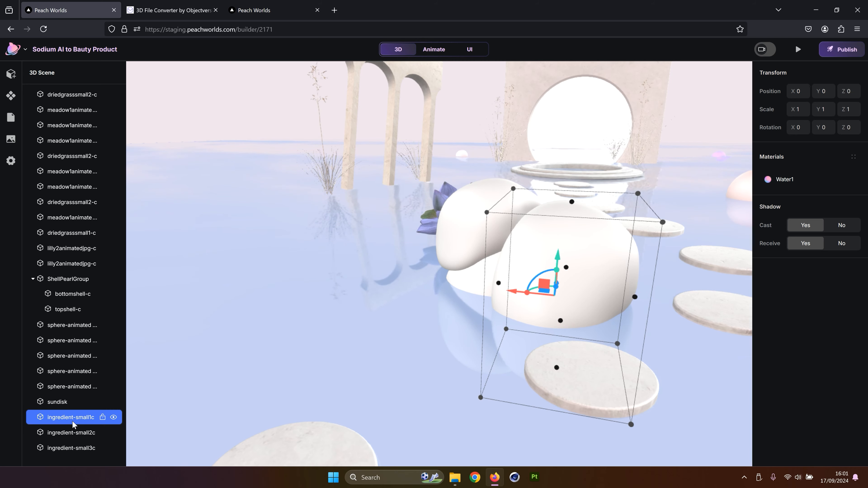
click(73, 433)
click(72, 448)
click(73, 433)
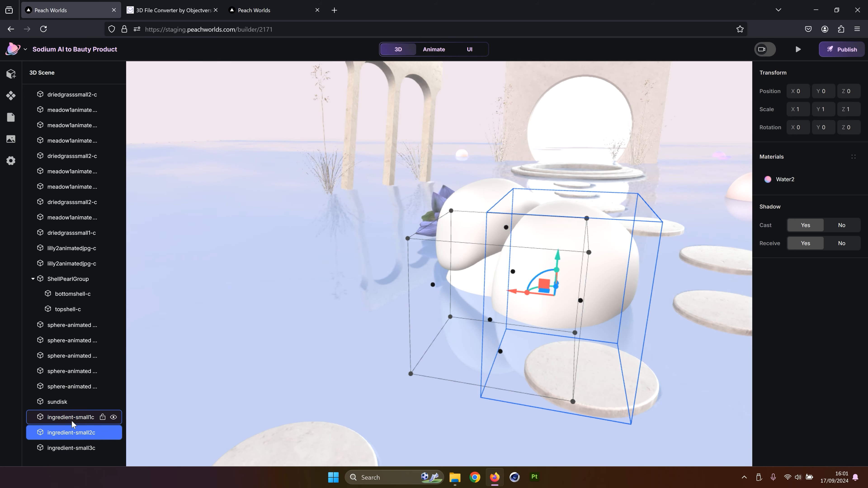
click(73, 419)
click(68, 433)
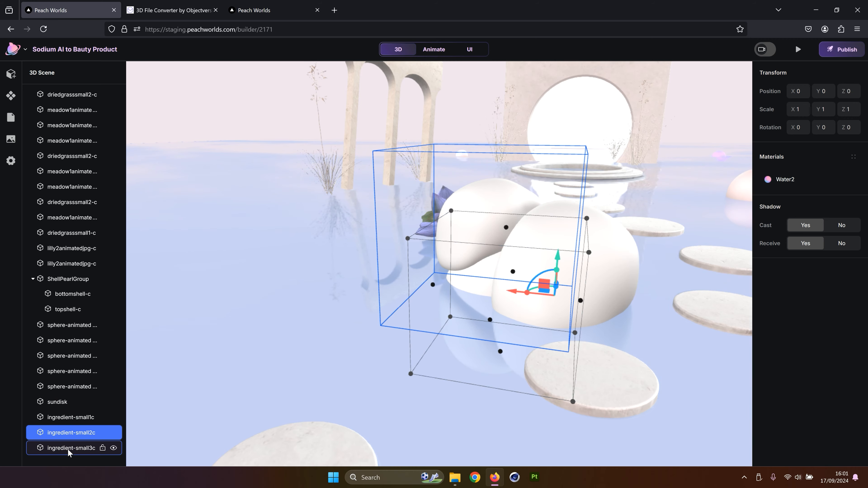
click(68, 449)
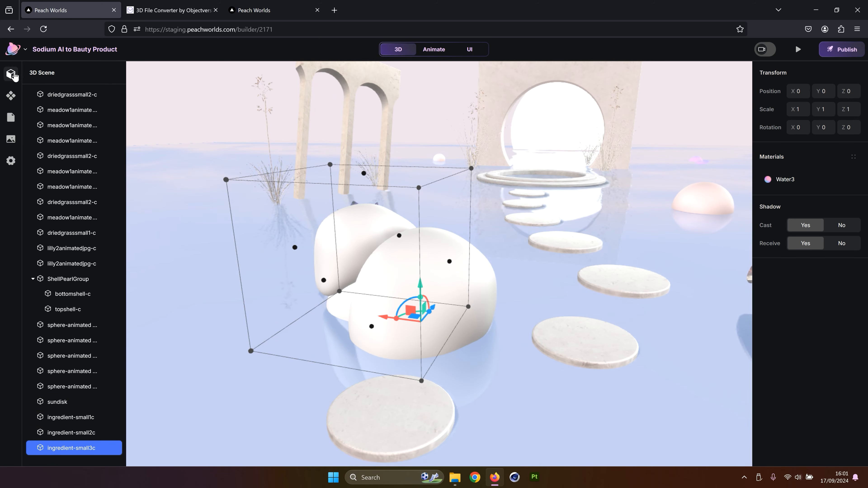
Add a basic cube to the scene and select it in the scene list
click(14, 76)
click(76, 125)
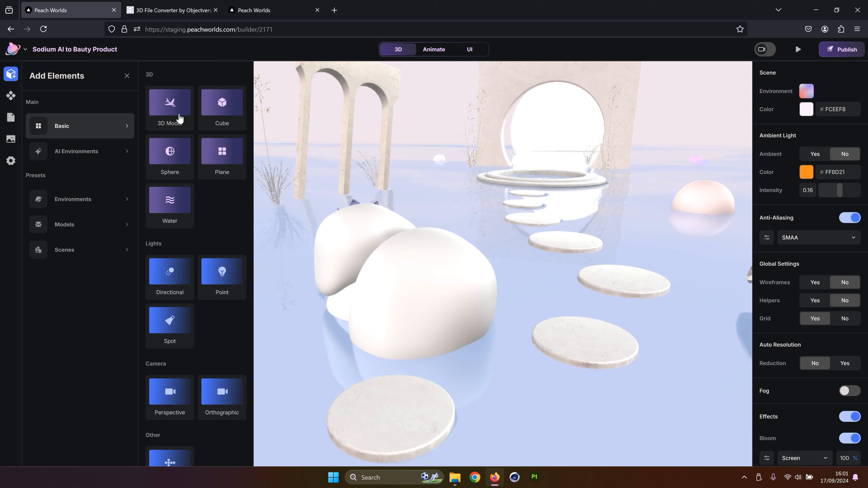
click(215, 102)
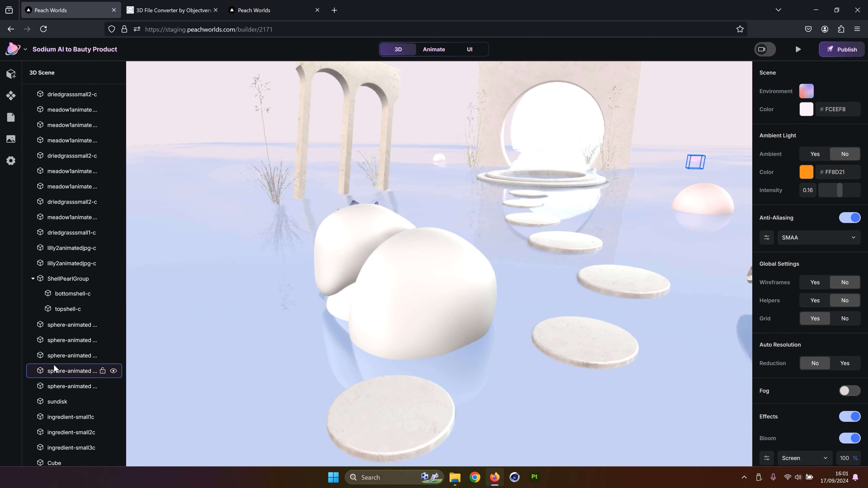
scroll(54, 365, down, 1)
click(55, 447)
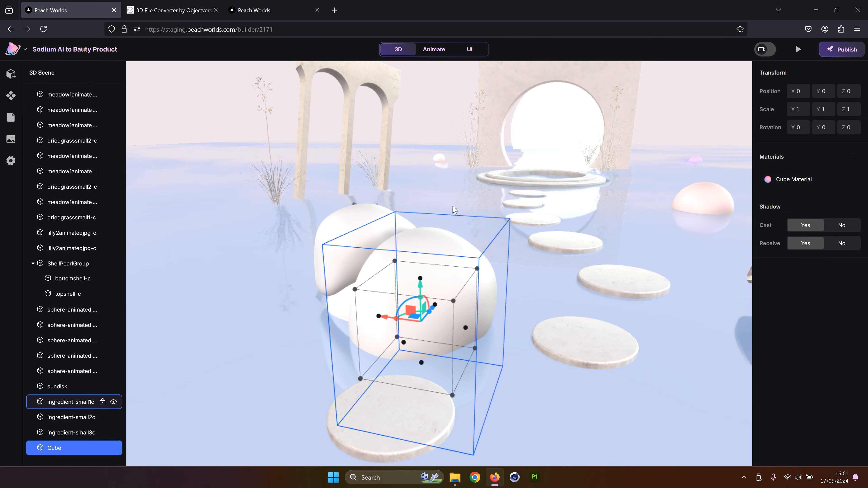
Shrink the cube's scale to 0.005 on the X, Y and Z axes
drag(456, 212, 485, 231)
scroll(485, 231, up, 5)
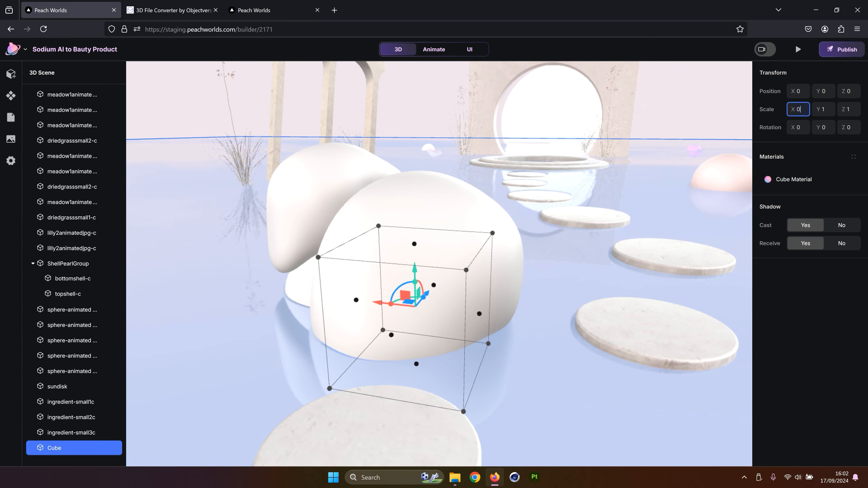
text(5)
key(Return)
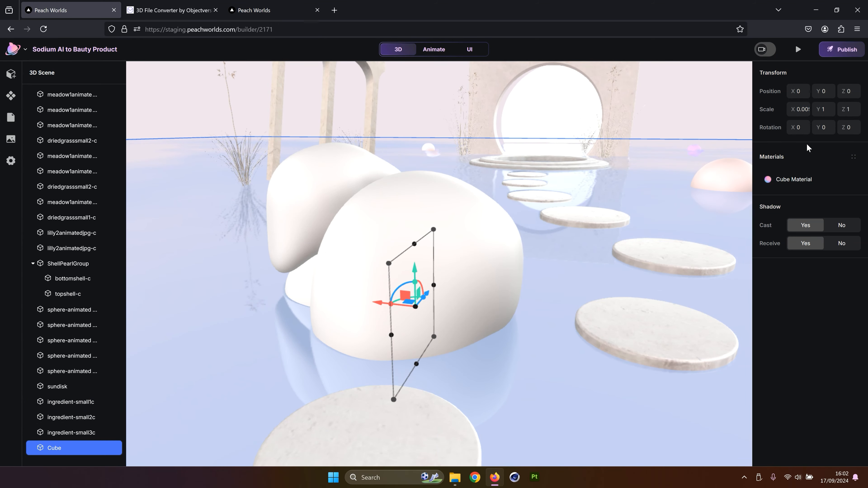
click(805, 109)
click(823, 109)
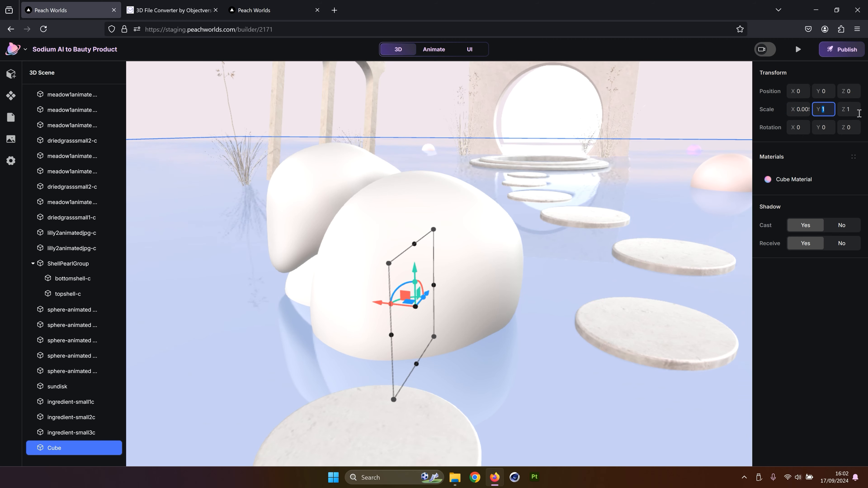
click(803, 111)
double_click(819, 113)
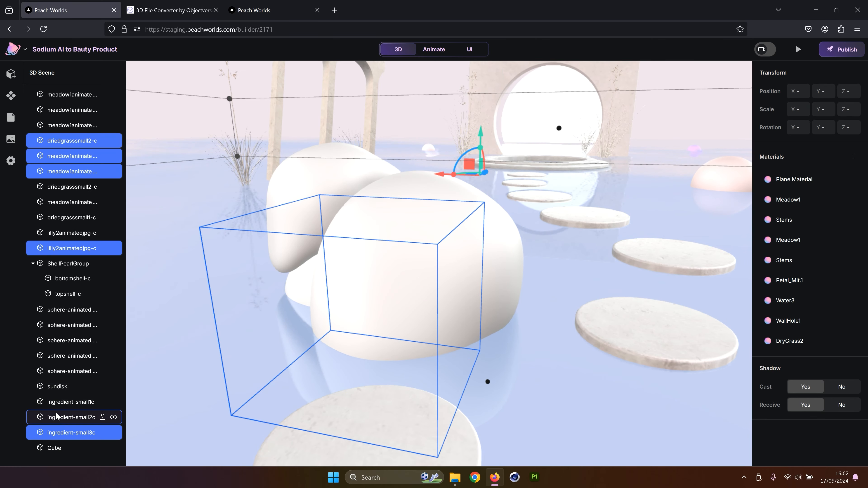
Nest the three ingredient-small models inside the cube so it acts as their group
click(56, 416)
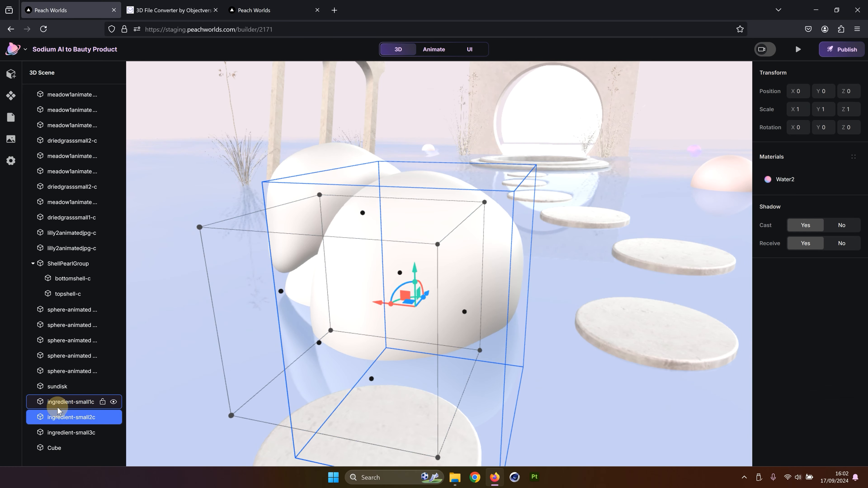
drag(58, 402, 54, 446)
drag(58, 402, 54, 425)
click(55, 402)
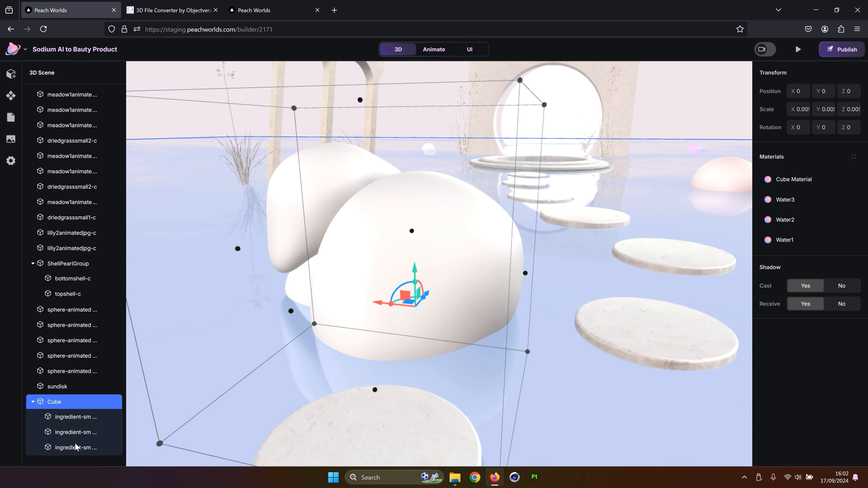
click(68, 417)
click(60, 399)
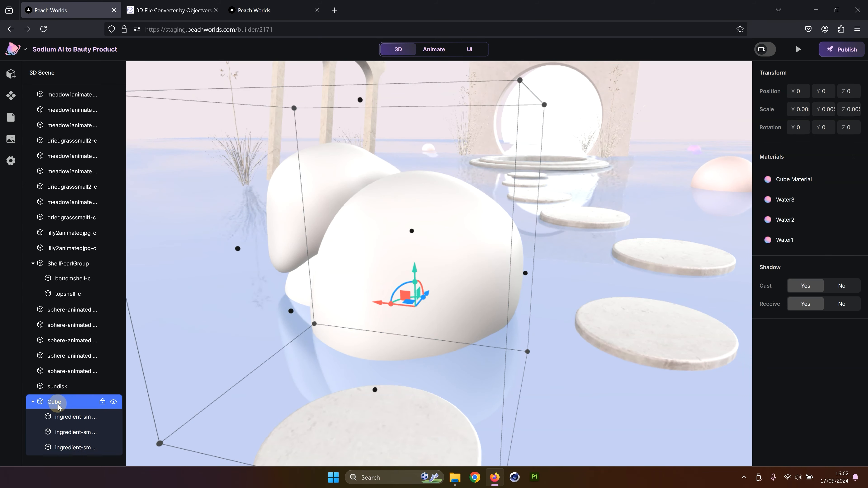
Rename the cube to Ingredient1Group
double_click(59, 402)
text(Ingredient1)
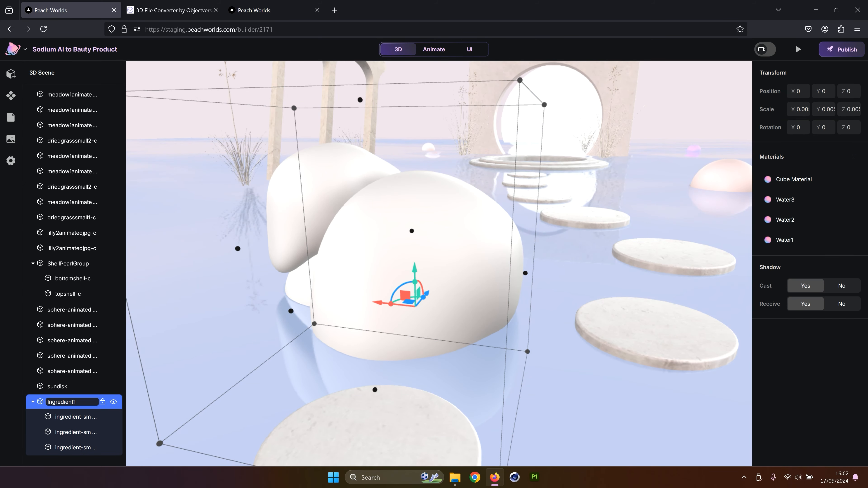
text(Group)
key(Return)
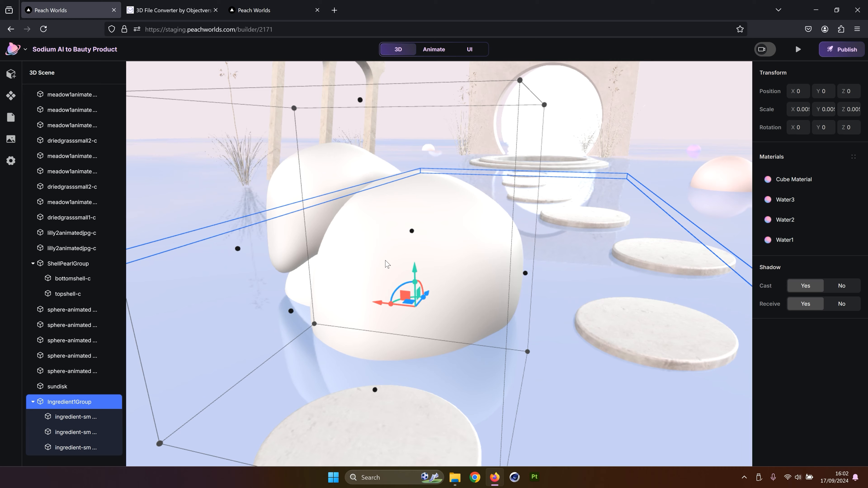
Move Ingredient1Group to about X -0.13, Y 2.4, Z -16.1, in front of the columns above the water
drag(425, 218, 440, 210)
scroll(508, 213, down, 5)
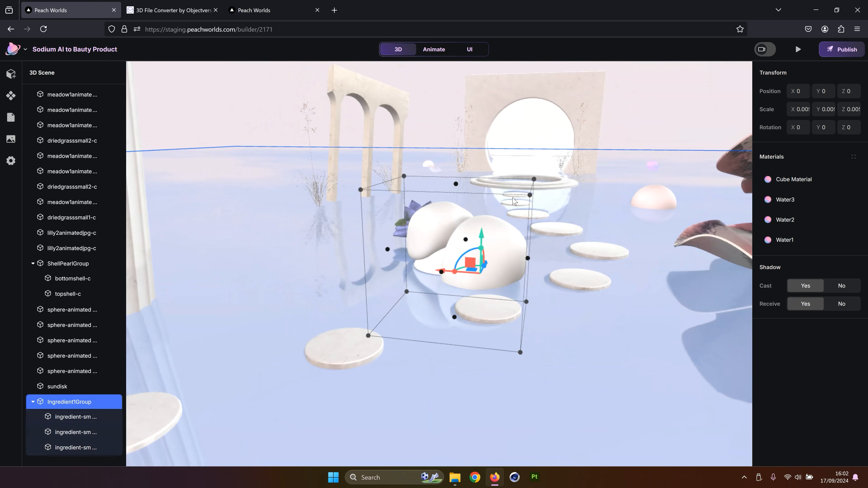
mouse_move(338, 241)
right_down()
mouse_move(304, 243)
mouse_move(317, 269)
mouse_move(328, 253)
right_up()
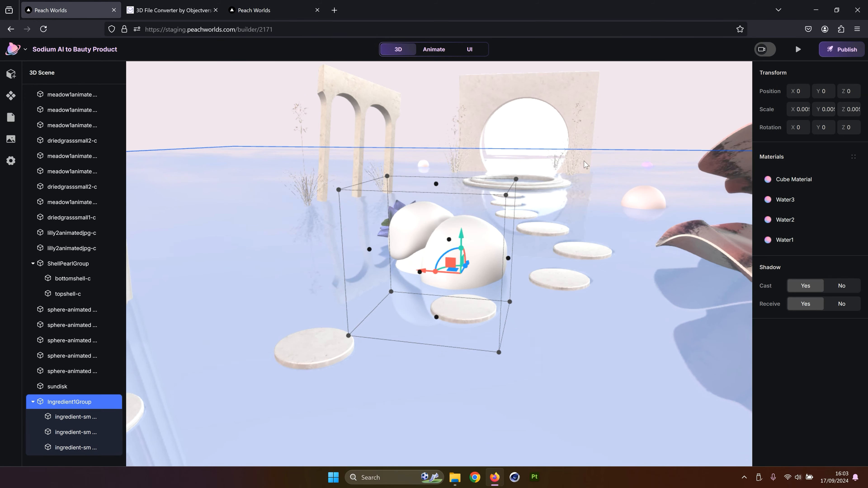
scroll(485, 158, up, 2)
click(485, 158)
double_click(459, 235)
scroll(459, 260, down, 3)
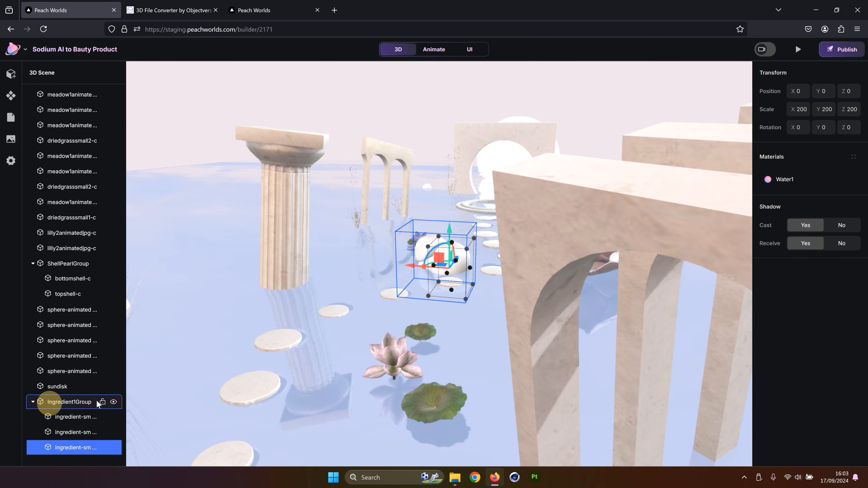
click(48, 401)
drag(459, 260, 299, 445)
scroll(420, 273, down, 3)
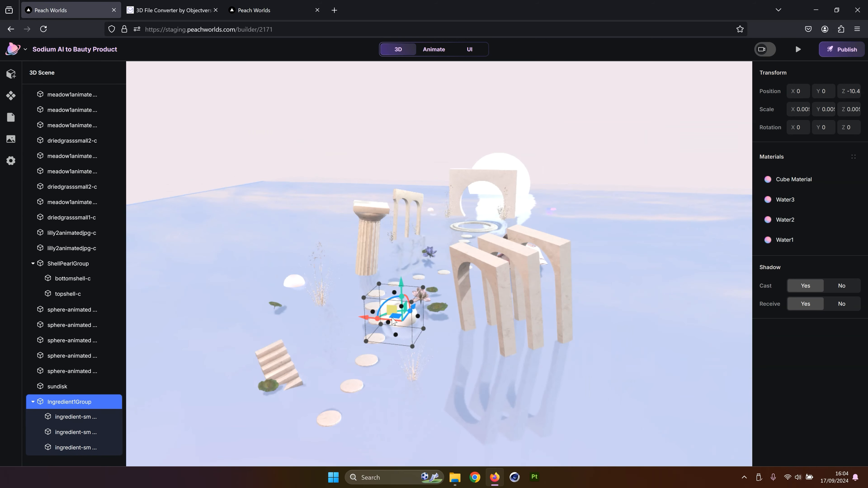
drag(407, 298, 446, 285)
scroll(448, 288, up, 10)
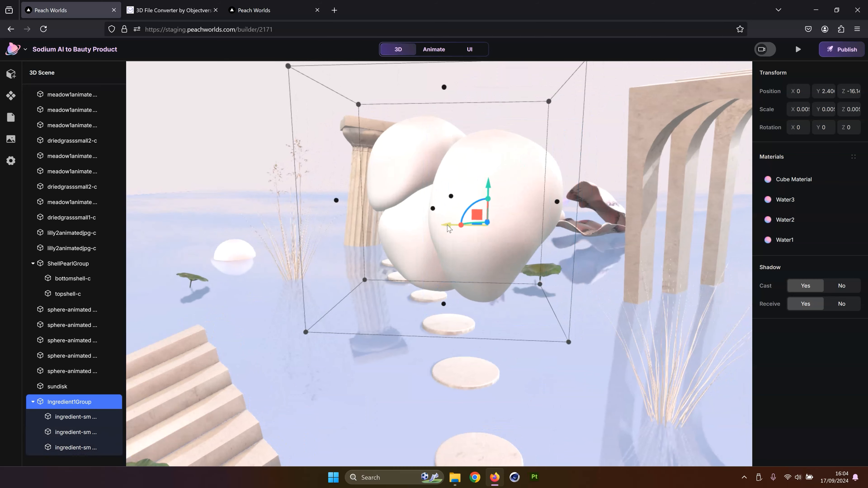
drag(448, 225, 460, 224)
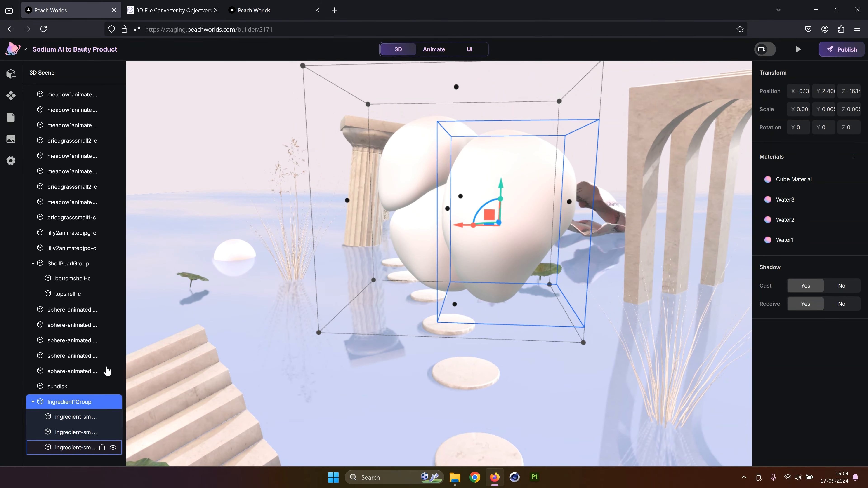
Set the first ingredient model in the group to a scale of 100 on X, Y and Z
click(65, 416)
click(71, 432)
click(71, 446)
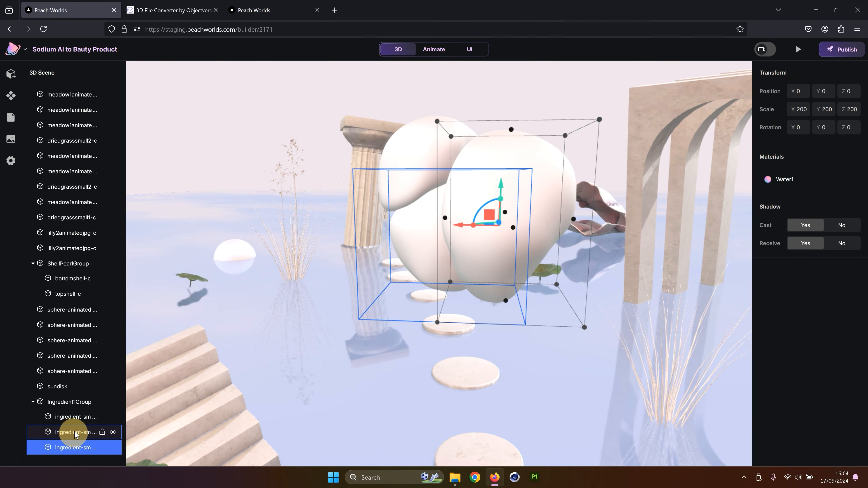
click(808, 111)
text(100)
key(Return)
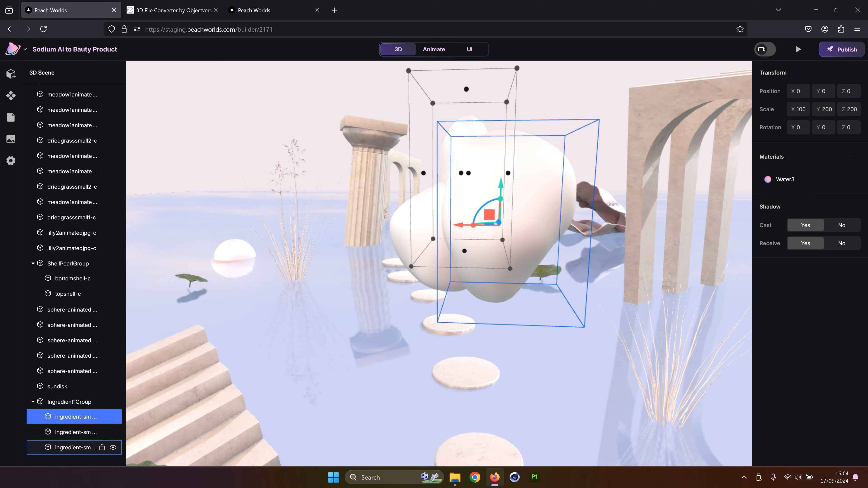
click(818, 111)
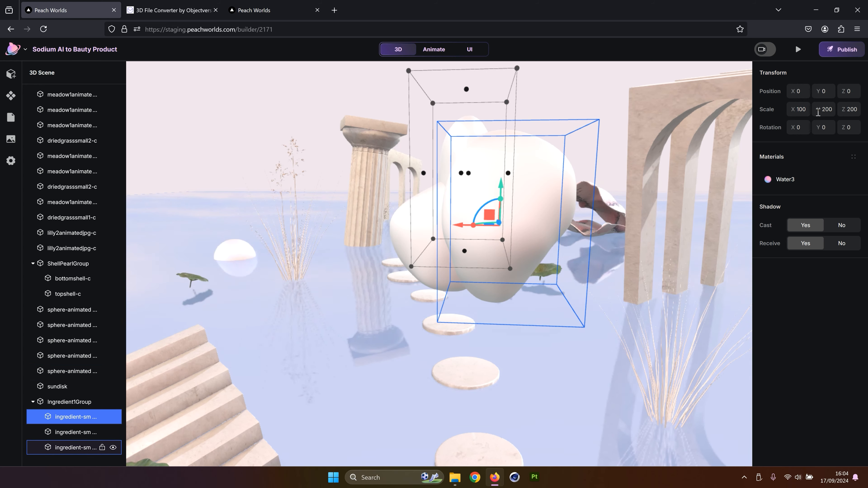
click(821, 110)
click(824, 110)
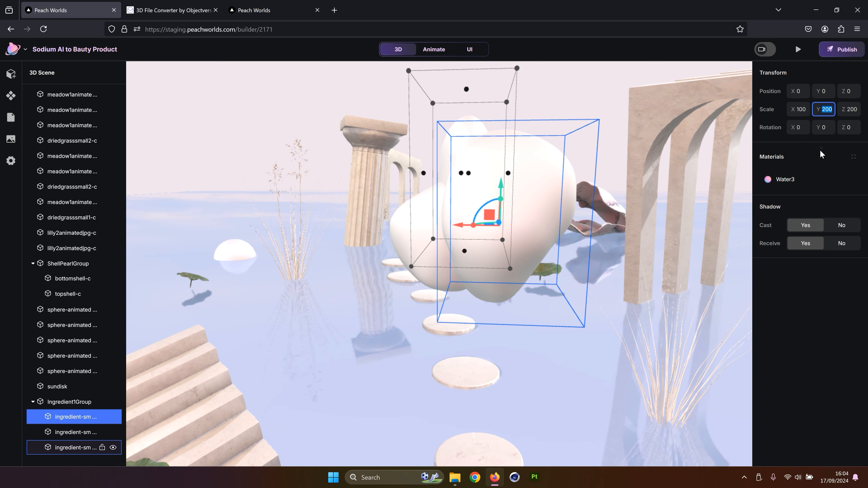
text(100)
key(Return)
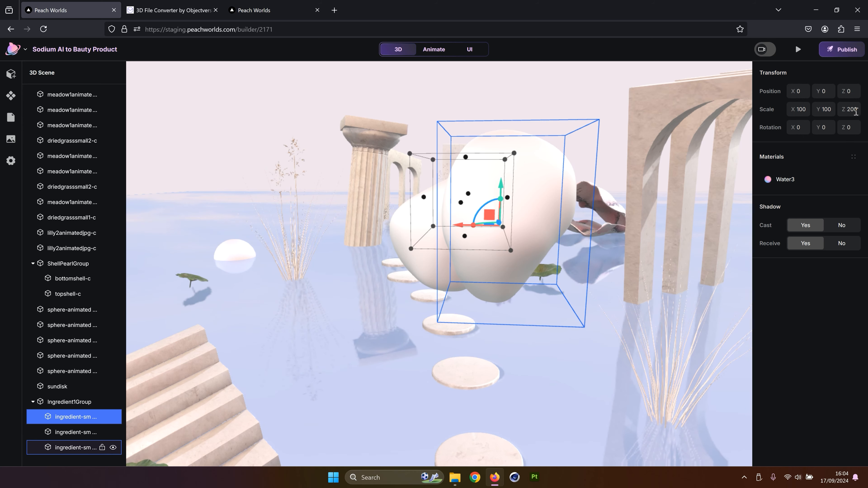
click(850, 110)
text(100)
key(Return)
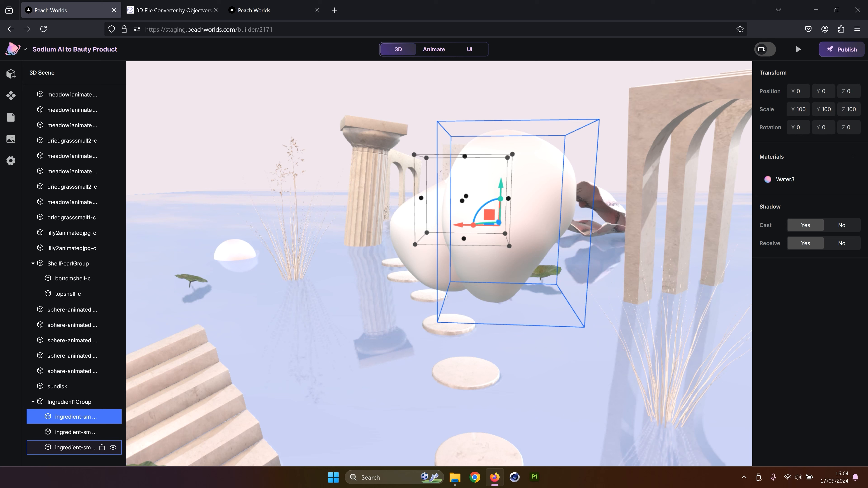
Set the second ingredient model's X and Y scale to 100
click(75, 432)
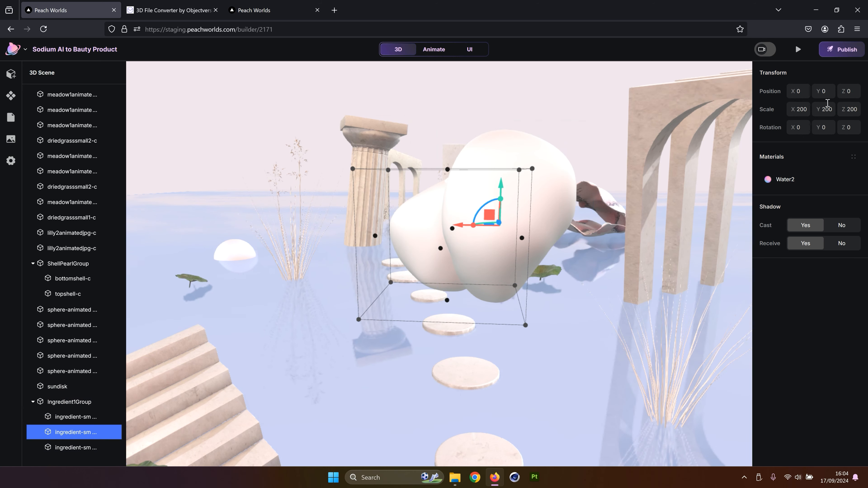
double_click(800, 110)
text(10)
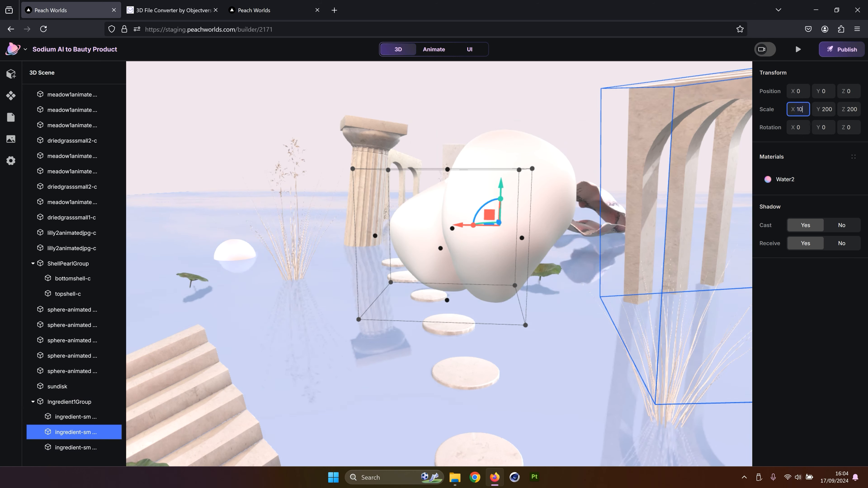
text(0)
key(Return)
double_click(826, 110)
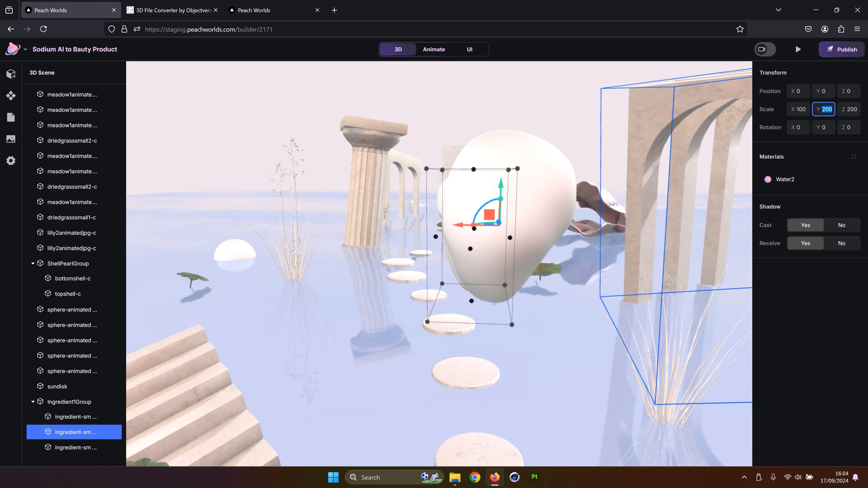
Set the third ingredient model's X and Y scale to 100
text(100)
key(Return)
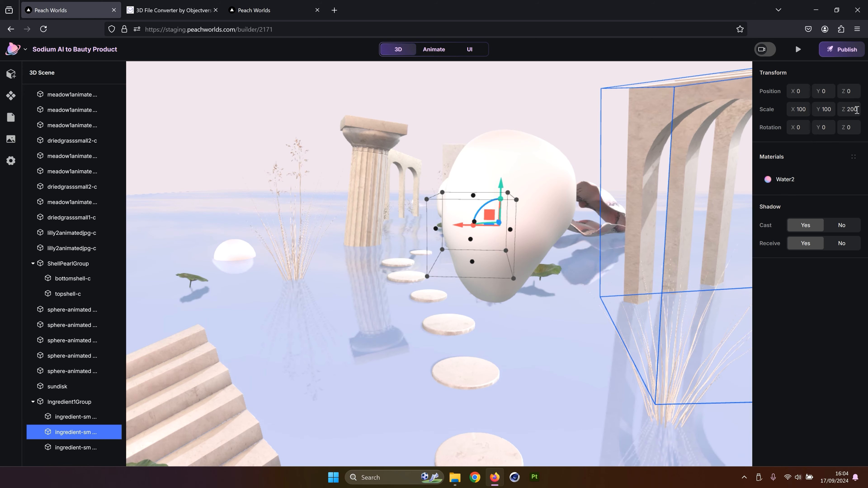
double_click(856, 110)
click(55, 417)
click(53, 432)
double_click(823, 110)
click(60, 448)
double_click(800, 110)
text(100)
double_click(825, 110)
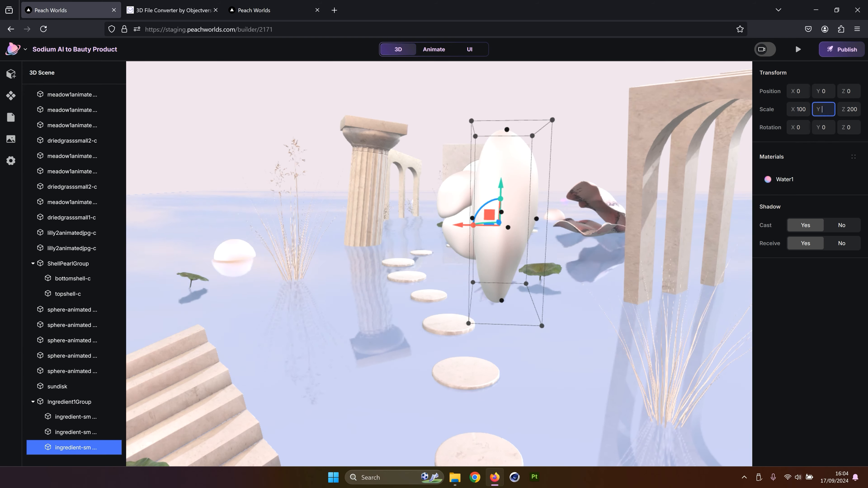
text(100)
double_click(846, 112)
text(100)
click(560, 112)
mouse_move(512, 128)
mouse_down()
mouse_move(509, 120)
mouse_move(512, 131)
mouse_up()
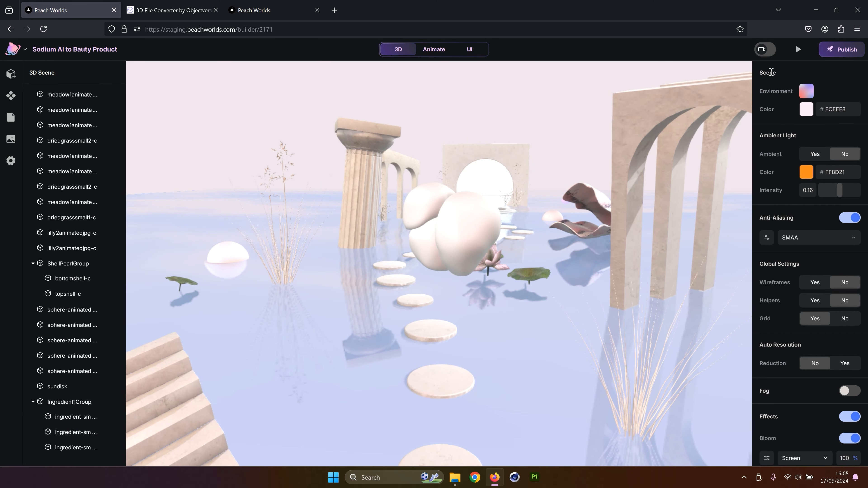
Preview the landing page
click(798, 50)
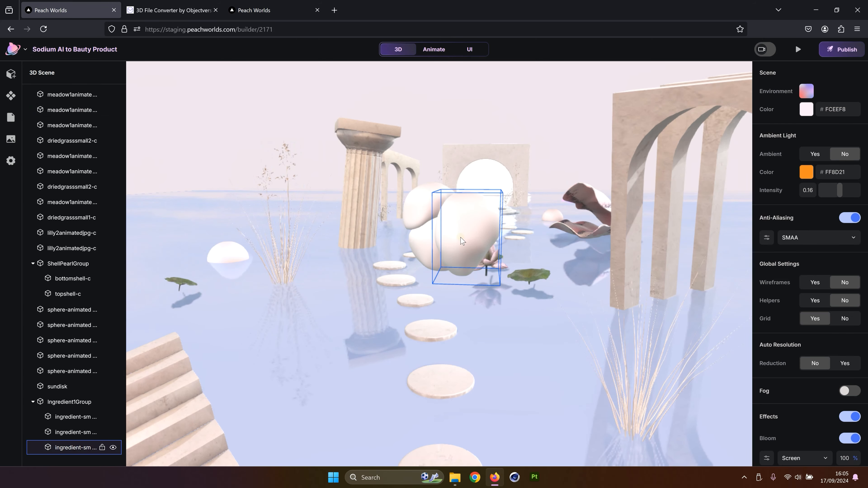
Return to the editor and set the Ingredient1Group's Y position to 1.77
click(83, 448)
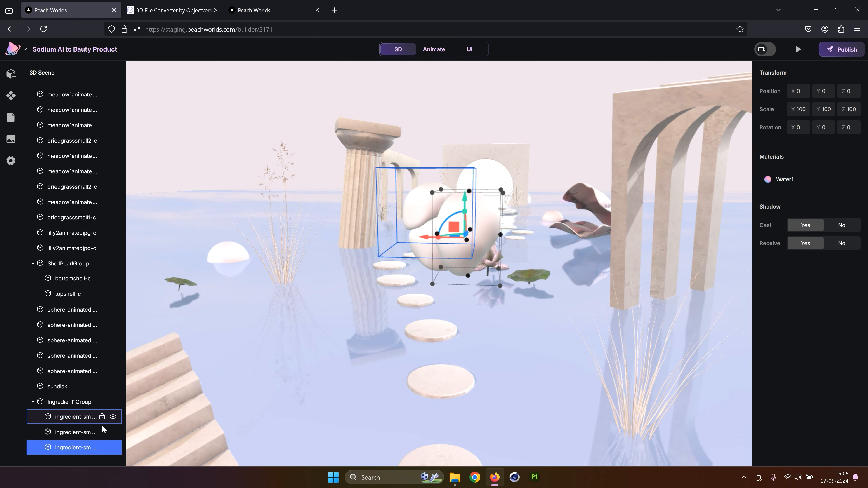
click(70, 403)
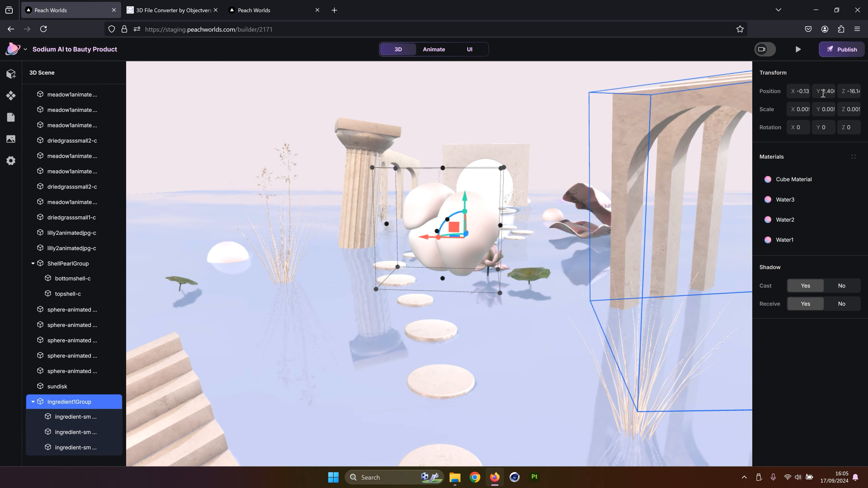
click(823, 94)
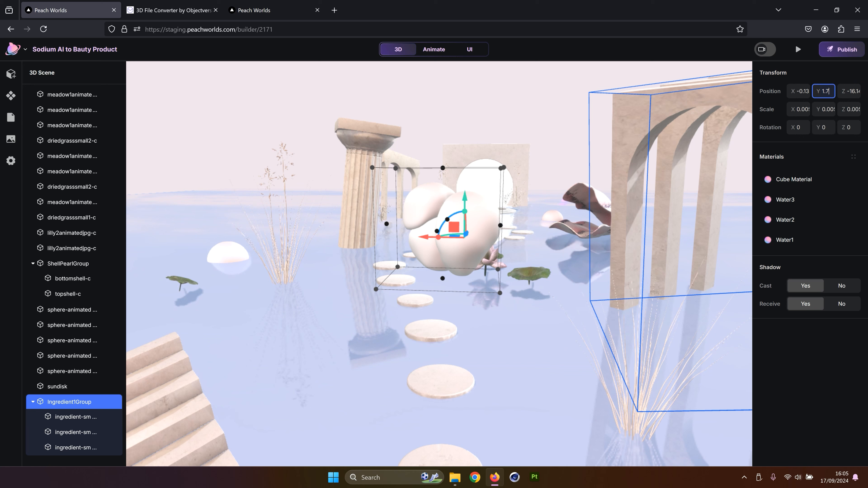
key(Return)
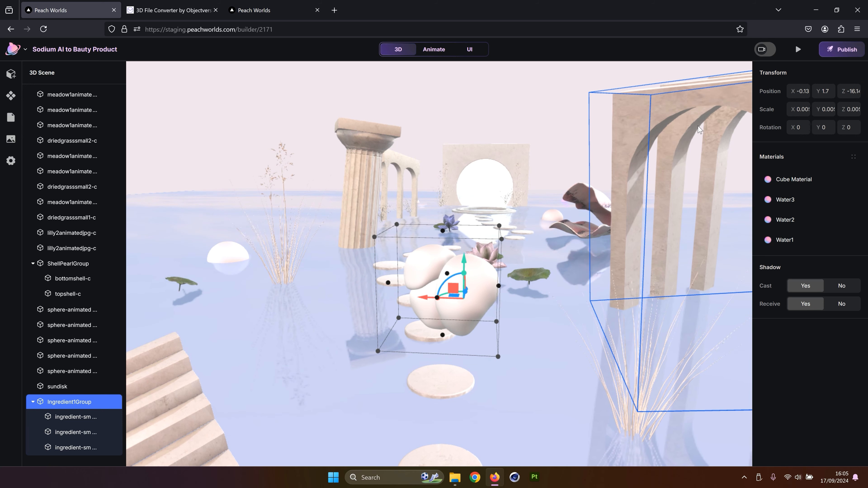
click(828, 92)
text(7)
key(Return)
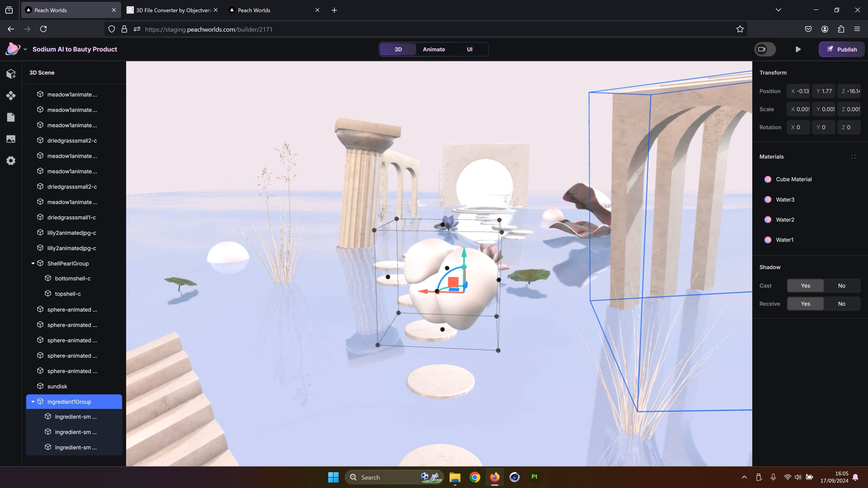
Switch to the Animate workspace, enlarge the viewport, and turn off Auto Keyframe
click(798, 49)
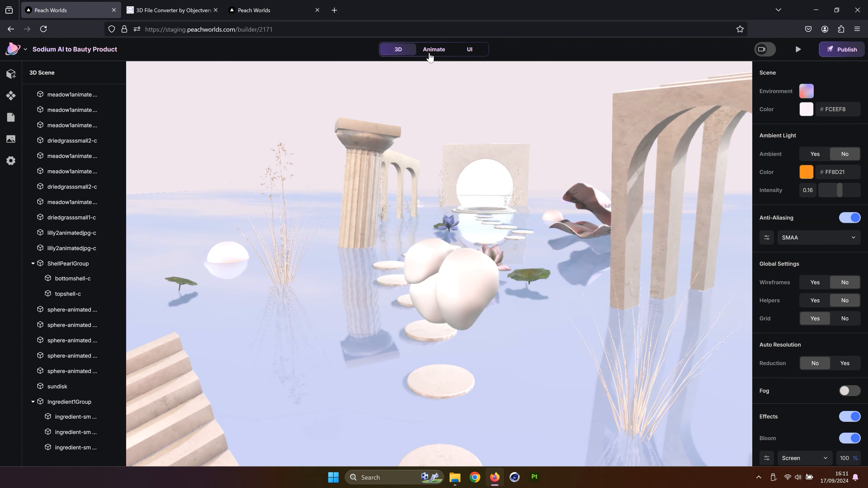
click(432, 50)
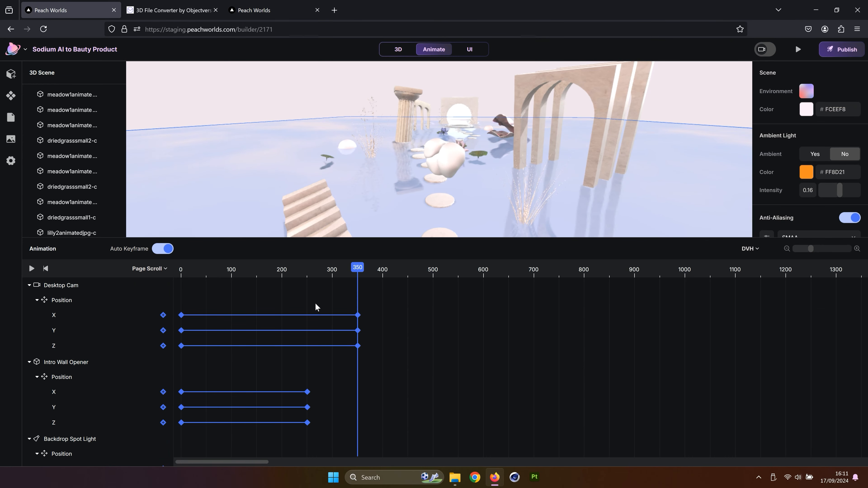
drag(435, 240, 433, 372)
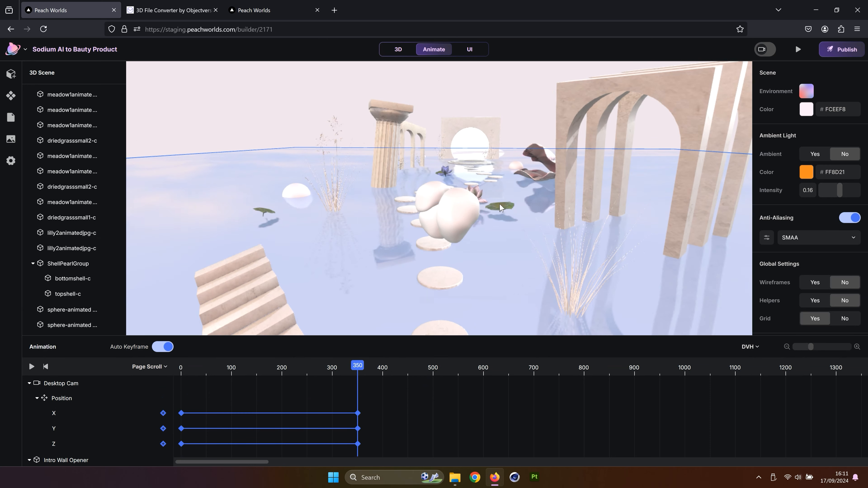
click(437, 201)
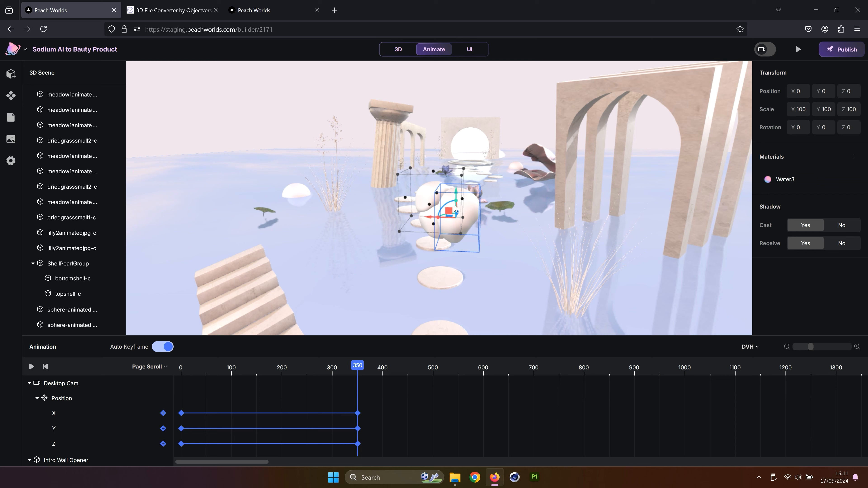
click(514, 185)
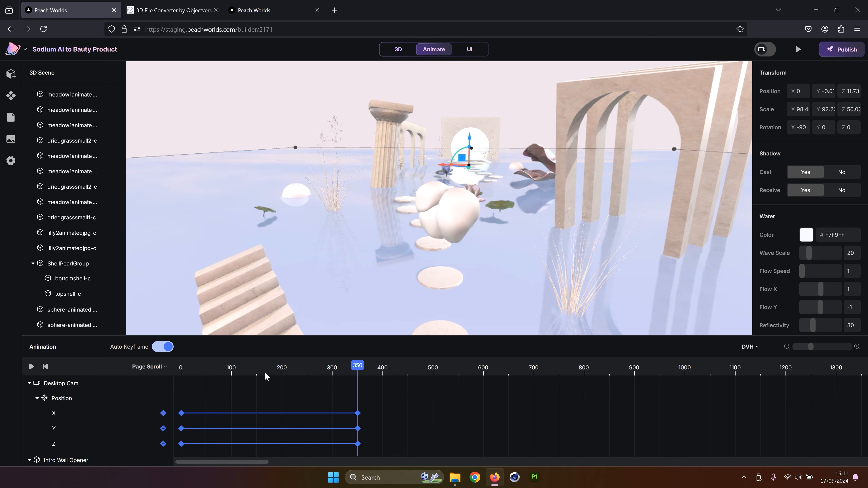
click(158, 349)
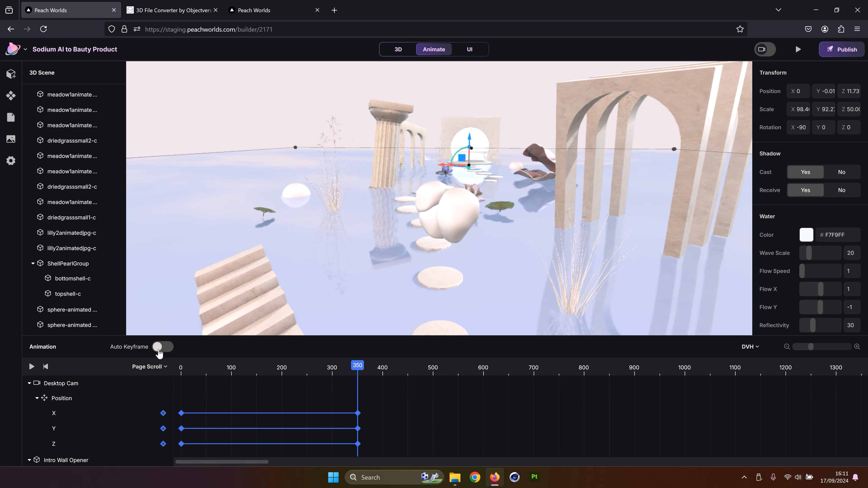
Move the playhead to 190 and turn on scene helpers
drag(359, 366, 277, 366)
click(668, 63)
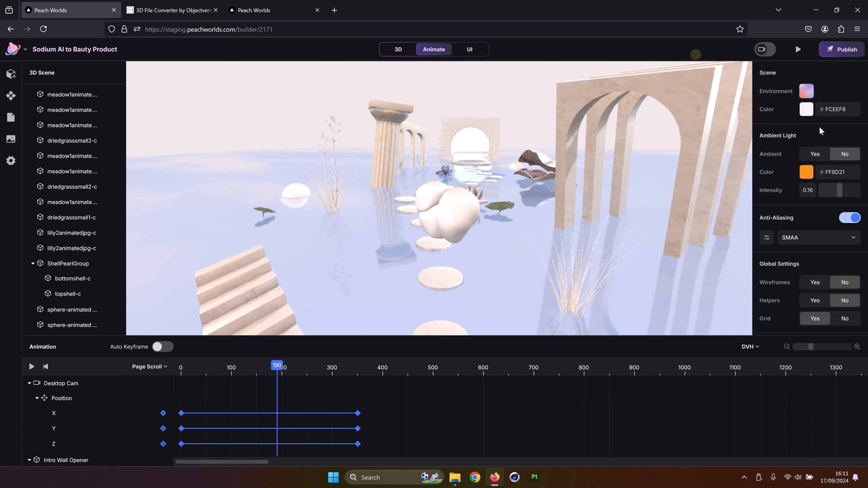
click(811, 298)
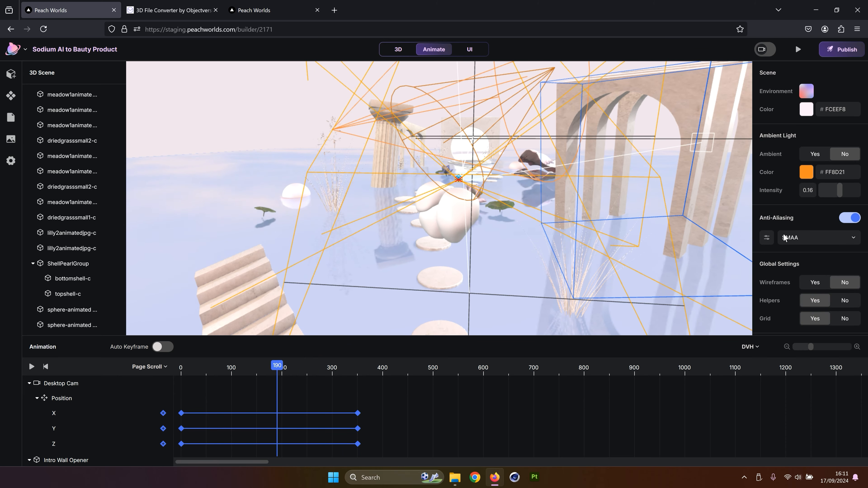
scroll(820, 309, down, 1)
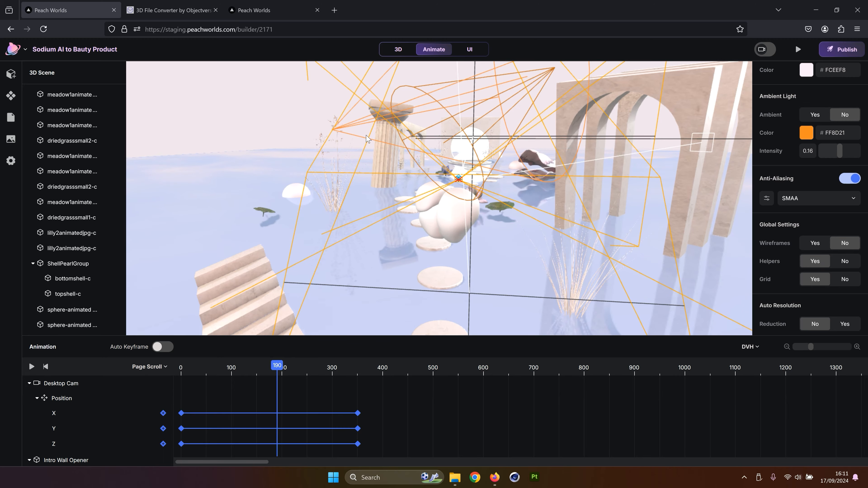
Orbit around the scene to inspect the camera path and scrub the playhead to 150
click(441, 206)
drag(440, 206, 328, 219)
right_drag(328, 219, 389, 178)
scroll(389, 178, down, 5)
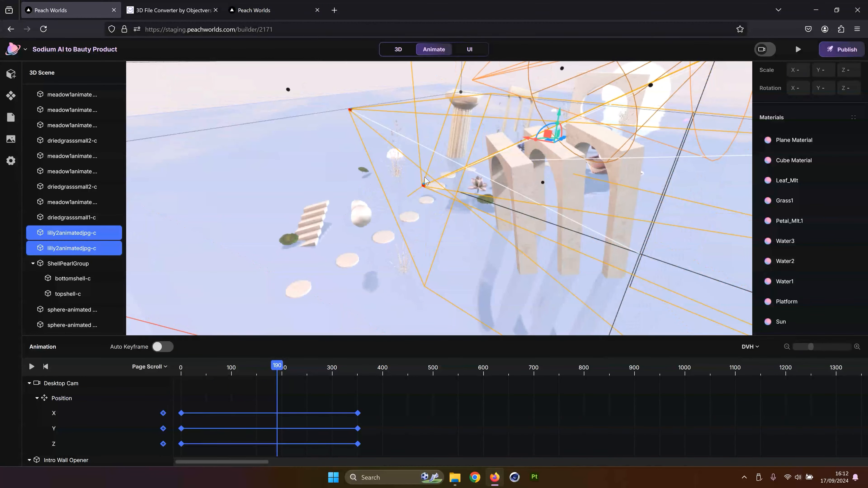
drag(390, 177, 372, 218)
right_drag(372, 219, 543, 178)
scroll(568, 167, up, 3)
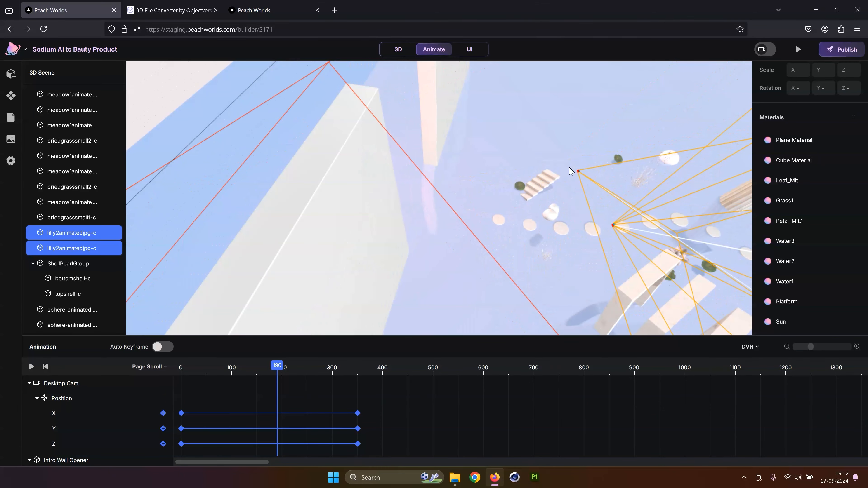
right_drag(588, 134, 519, 140)
drag(277, 365, 257, 366)
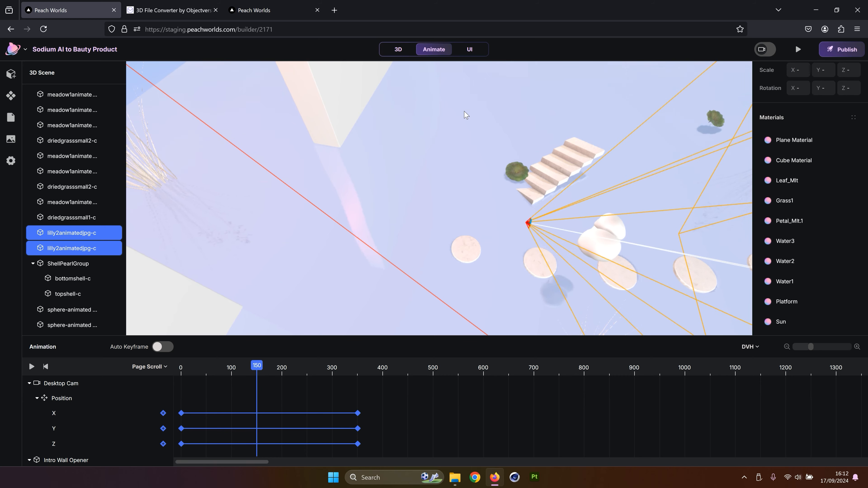
Enter the DesktopCam's camera view and scrub the timeline between 120 and 150 to preview the shot
scroll(63, 218, up, 3)
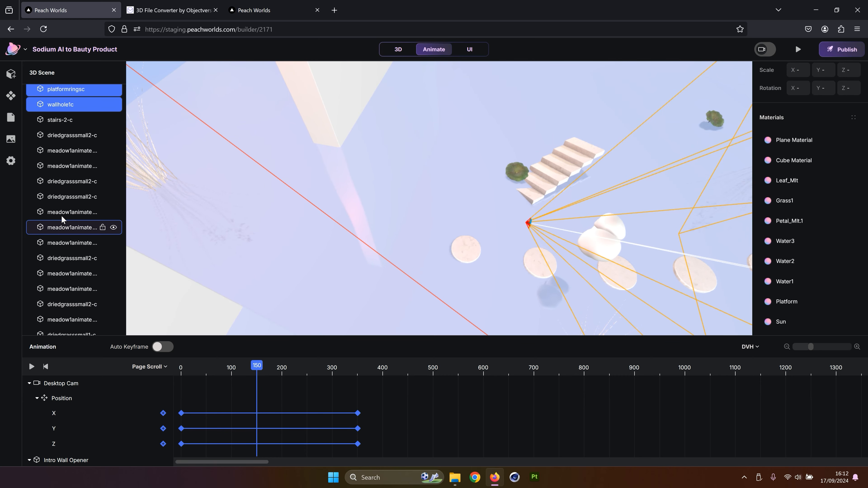
scroll(63, 219, up, 10)
click(73, 168)
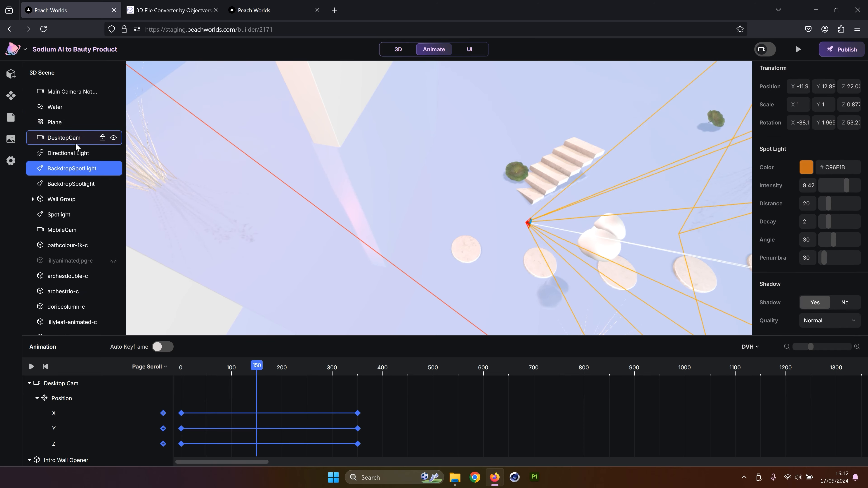
click(75, 143)
click(797, 234)
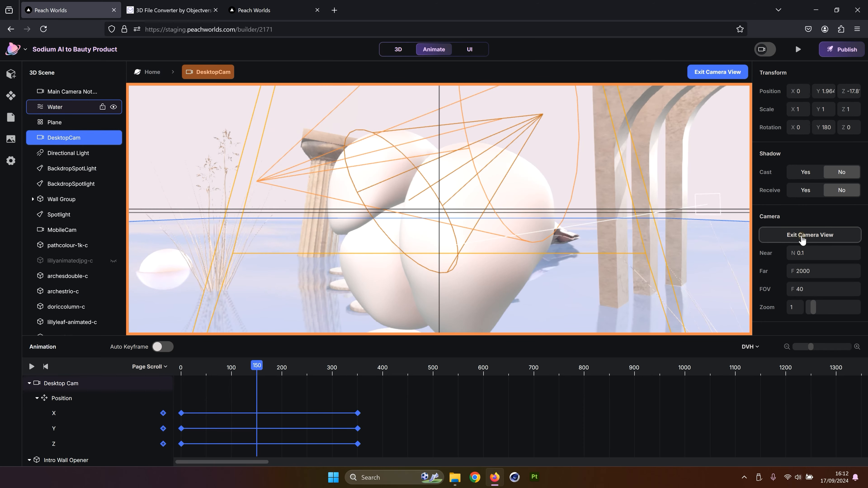
drag(257, 367, 258, 370)
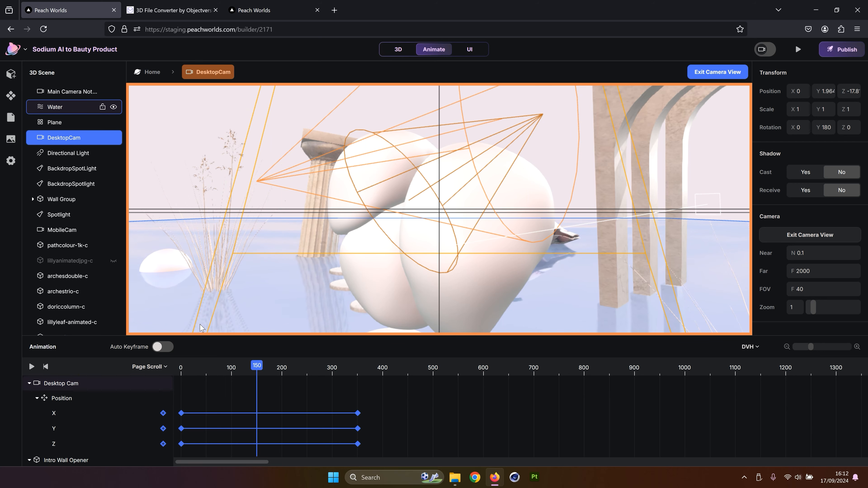
drag(257, 366, 242, 368)
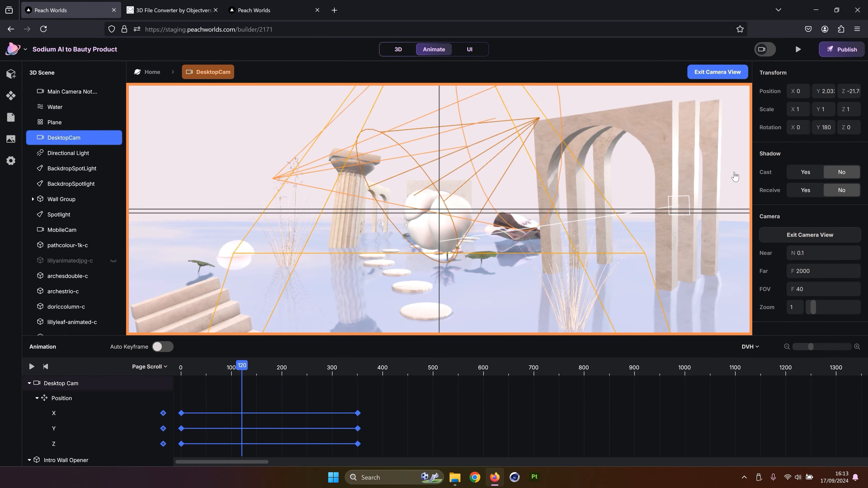
drag(240, 365, 257, 366)
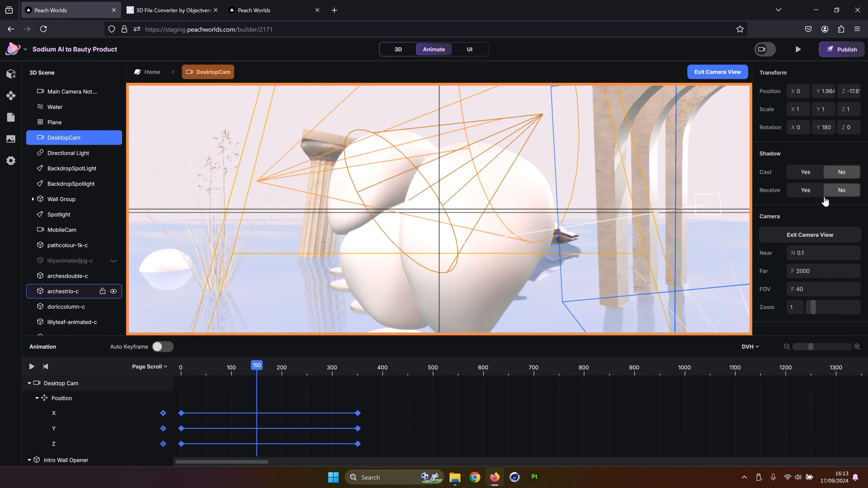
Select the Ingredient1Group, turn Auto Keyframe on, and key its position at scroll 150
scroll(71, 267, down, 12)
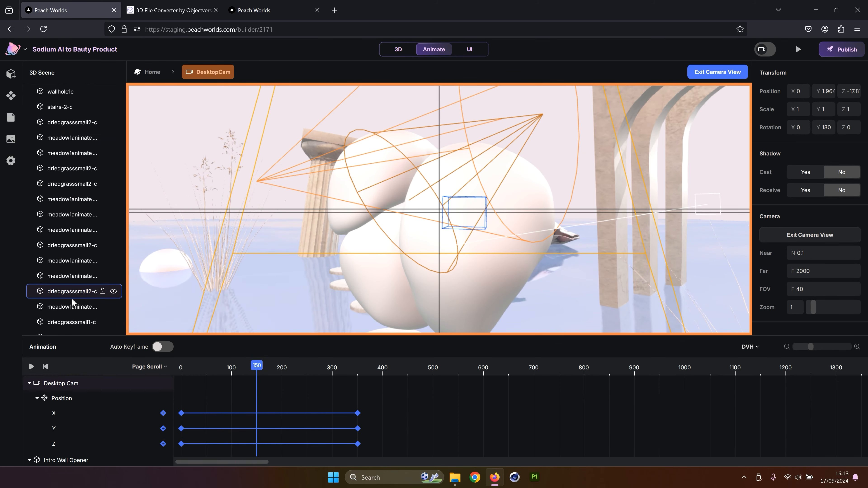
click(74, 271)
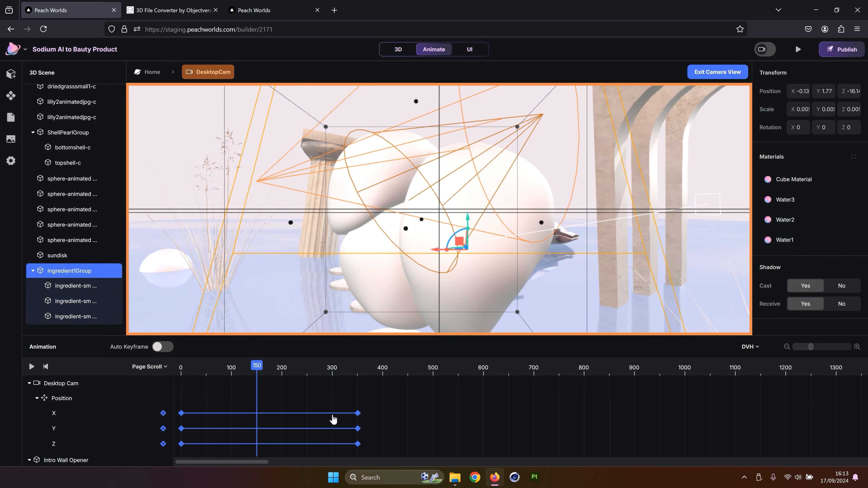
click(162, 347)
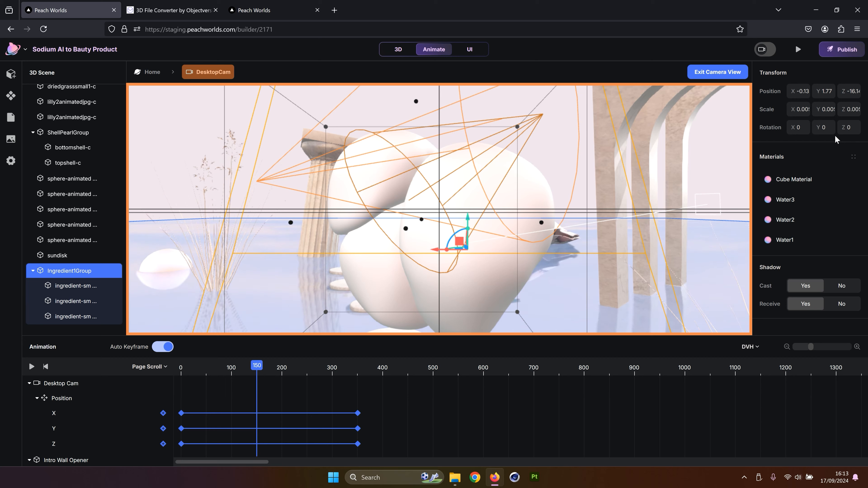
click(828, 92)
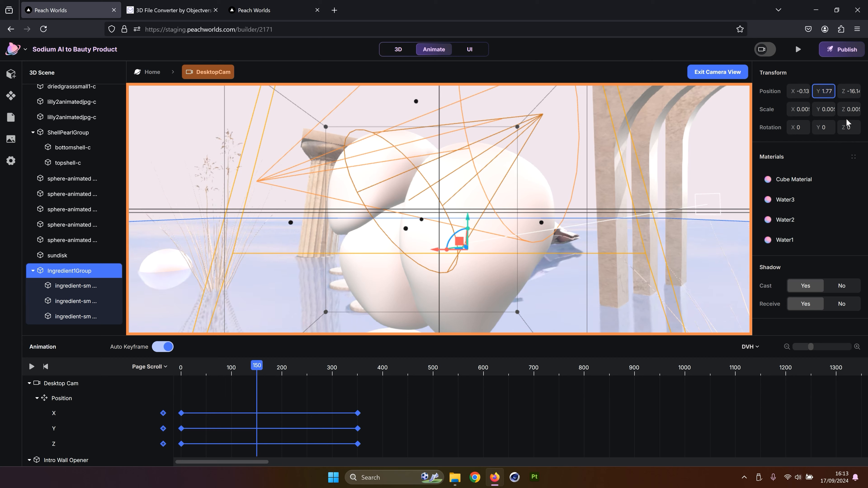
key(Return)
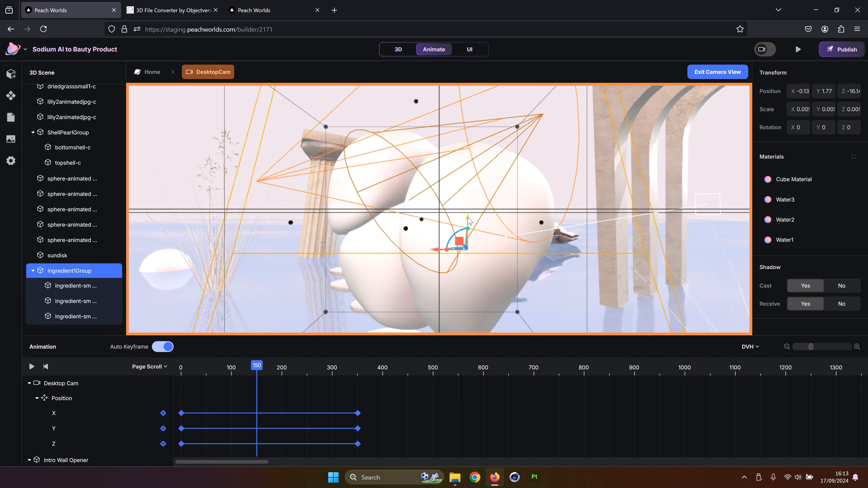
Scroll the timeline to examine the Ingredient 1 Group's position keyframes
scroll(322, 423, down, 3)
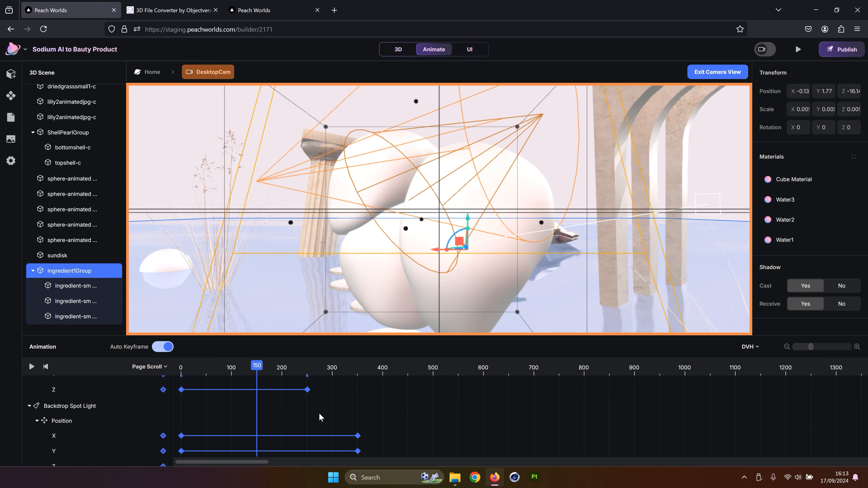
scroll(322, 424, down, 4)
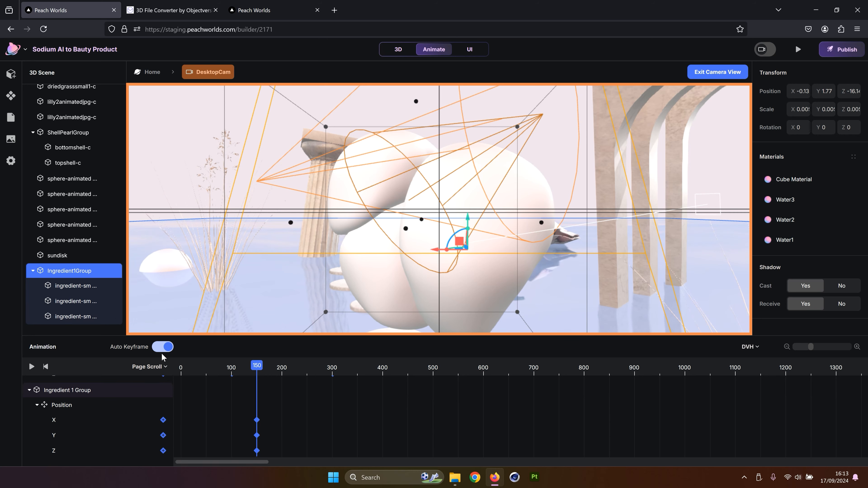
drag(364, 339, 373, 320)
click(334, 433)
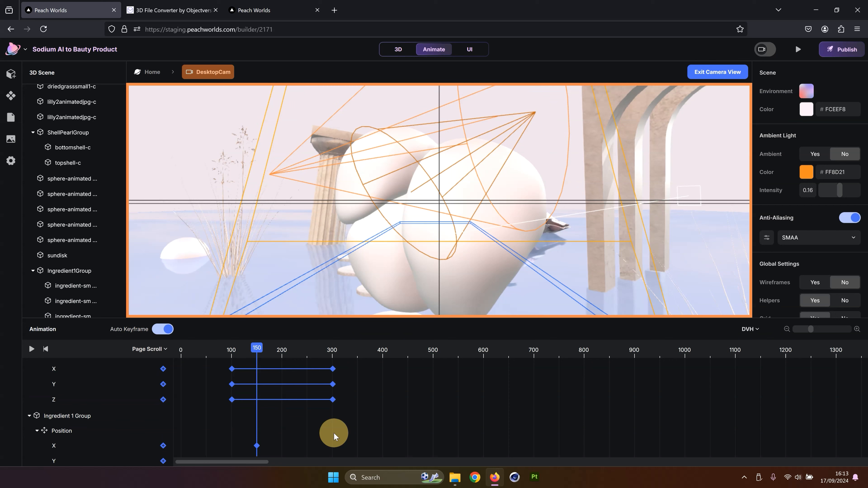
scroll(334, 432, down, 1)
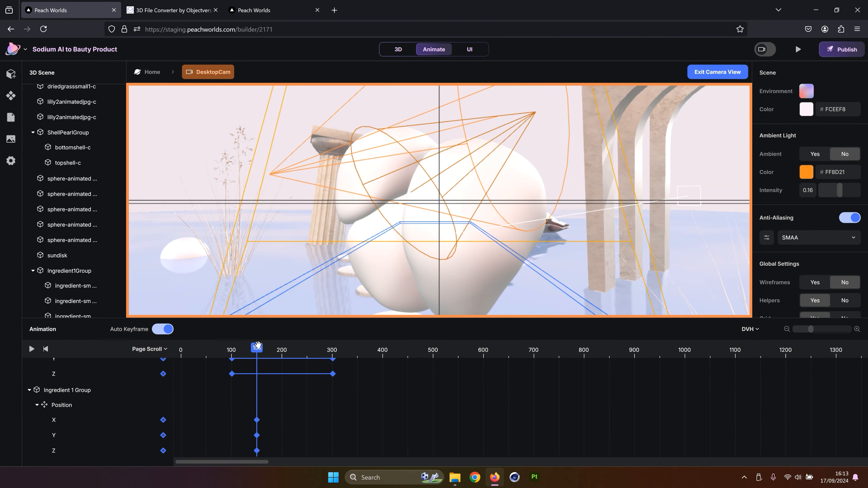
Move the playhead to 120 and key the Ingredient1Group's position there
drag(256, 347, 242, 352)
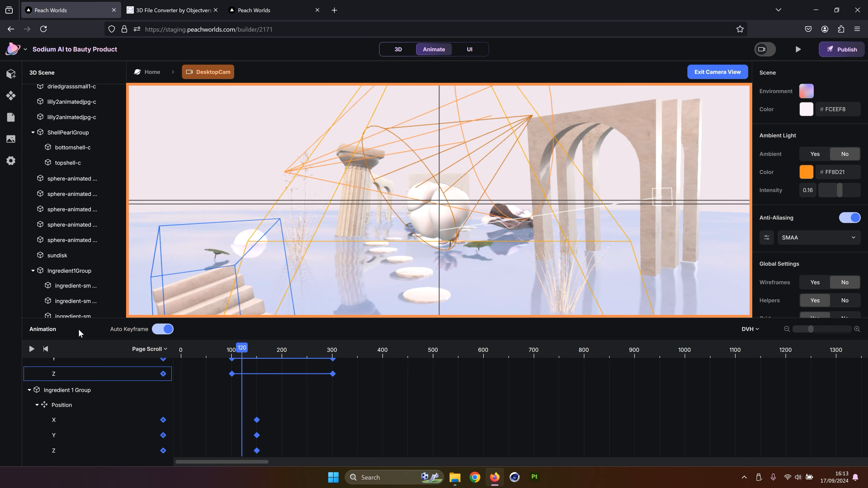
click(70, 270)
click(828, 89)
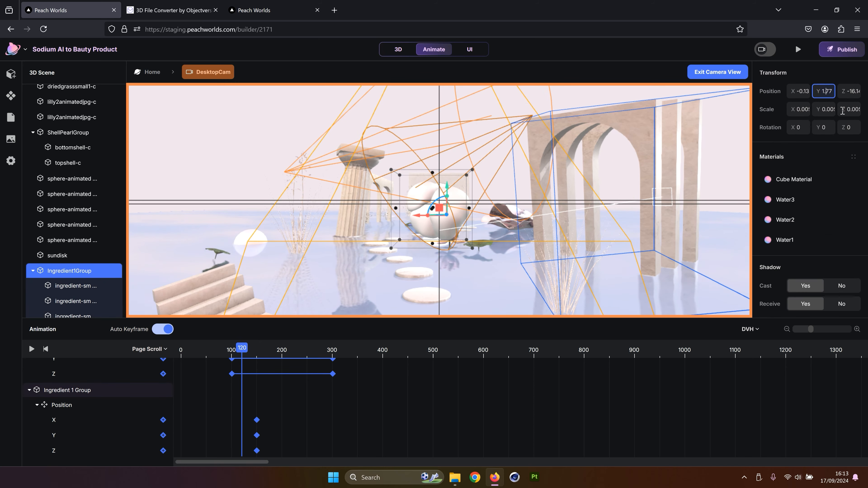
key(Return)
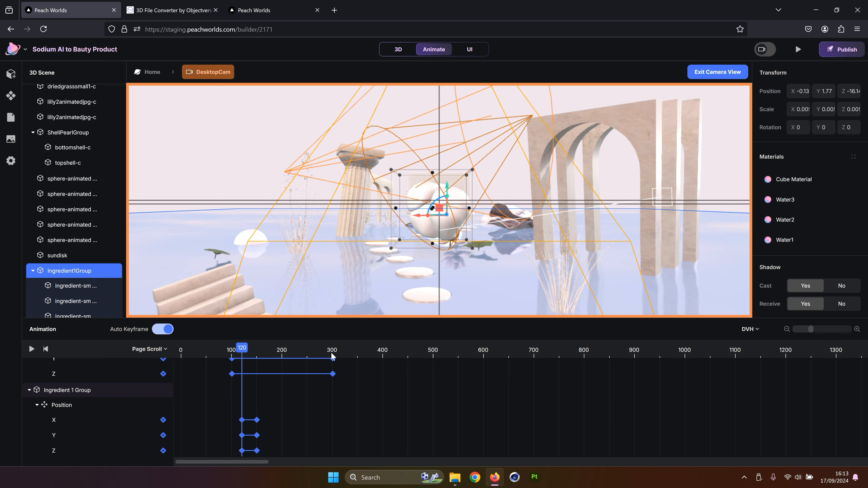
Scrub the playhead between 120 and 130 to preview the ingredient group's motion
mouse_move(244, 348)
mouse_down()
mouse_move(257, 349)
mouse_move(247, 352)
mouse_up()
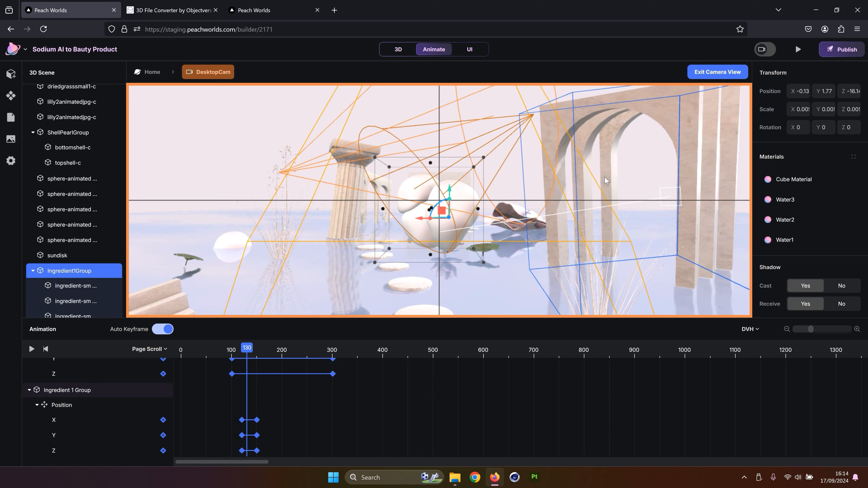
click(242, 379)
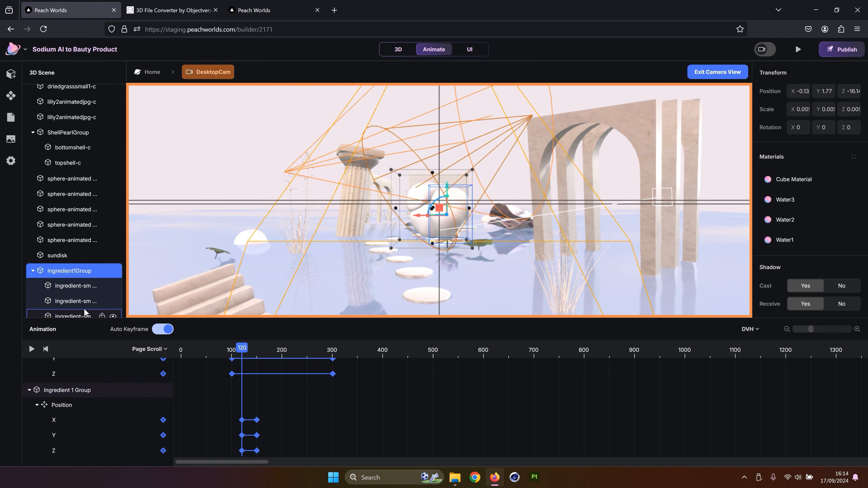
Select each ingredient shape inside Ingredient1Group and key the first one's position at 120
scroll(84, 286, down, 1)
click(72, 270)
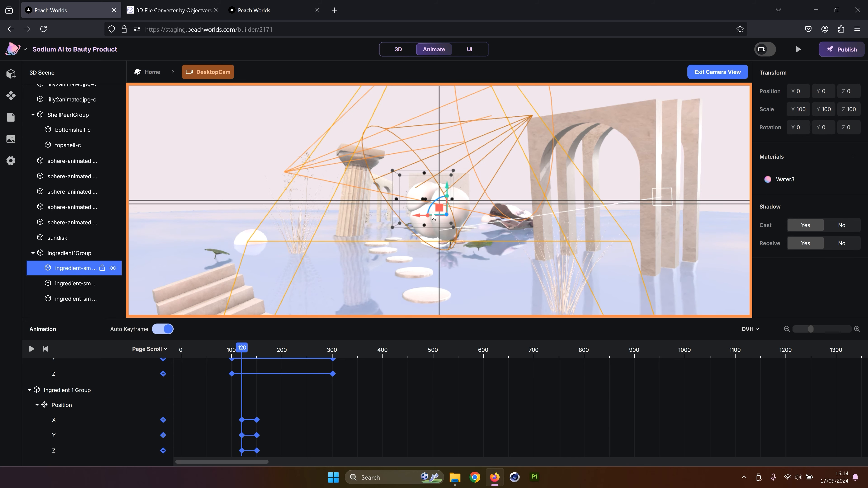
click(78, 296)
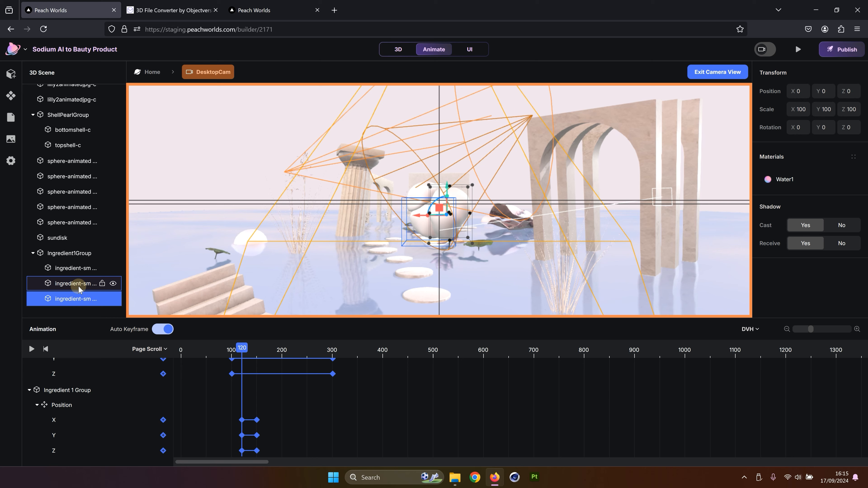
click(78, 270)
click(79, 283)
click(78, 299)
click(83, 268)
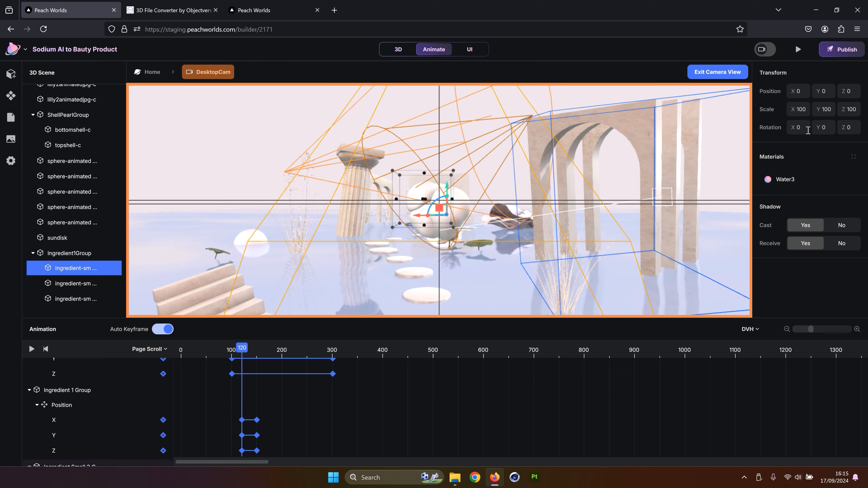
click(830, 95)
click(849, 91)
click(800, 95)
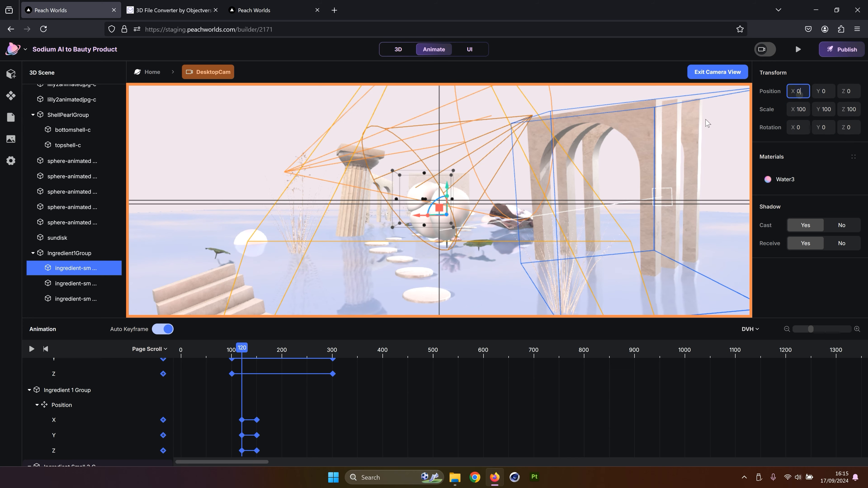
Key the position and rotation of the third ingredient shape at scroll 120
click(69, 286)
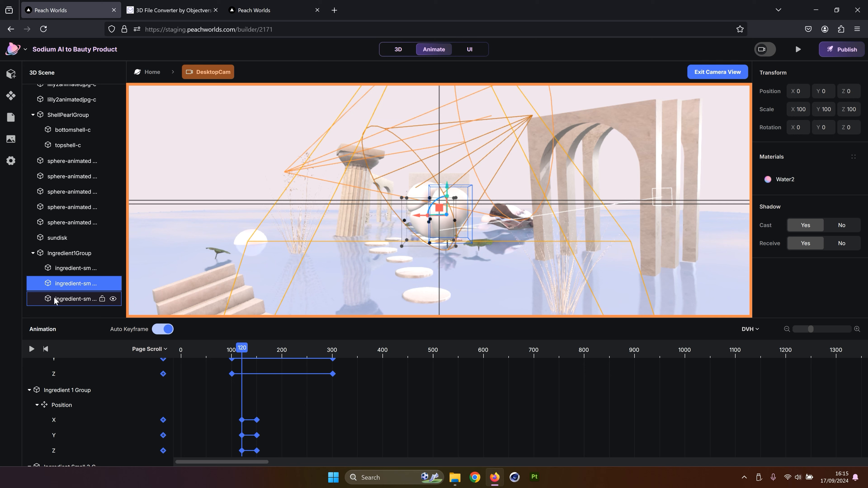
click(65, 299)
click(805, 92)
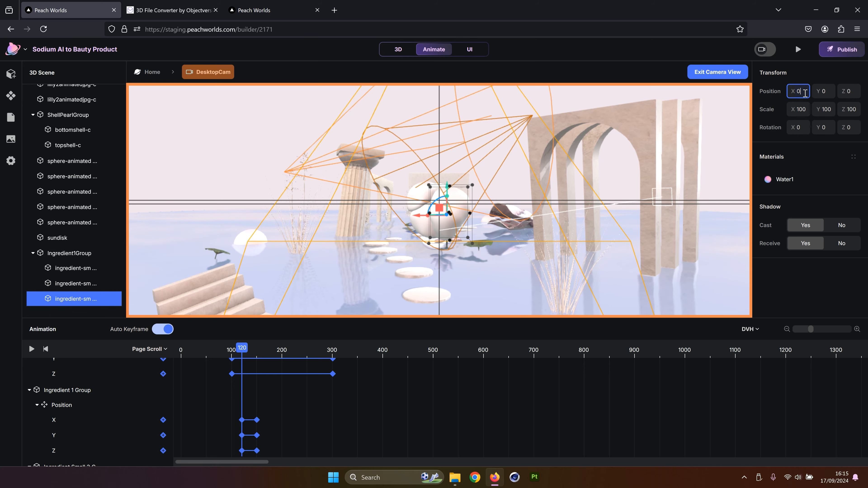
click(829, 90)
click(848, 92)
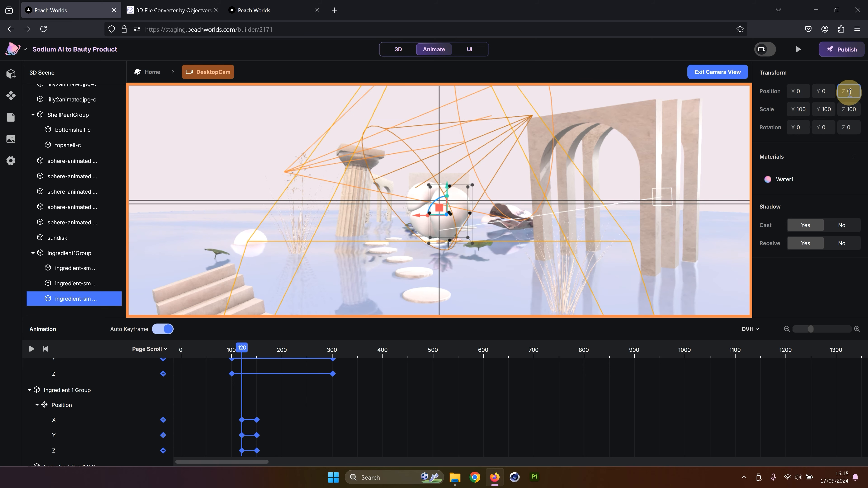
click(806, 127)
click(843, 133)
click(833, 129)
click(853, 129)
click(854, 130)
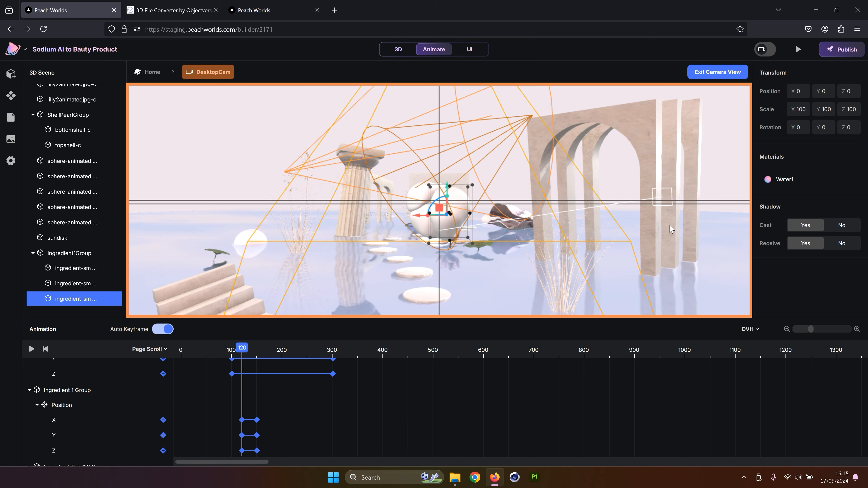
Scroll the timeline to examine the ingredient shapes' keyframes
scroll(292, 433, down, 5)
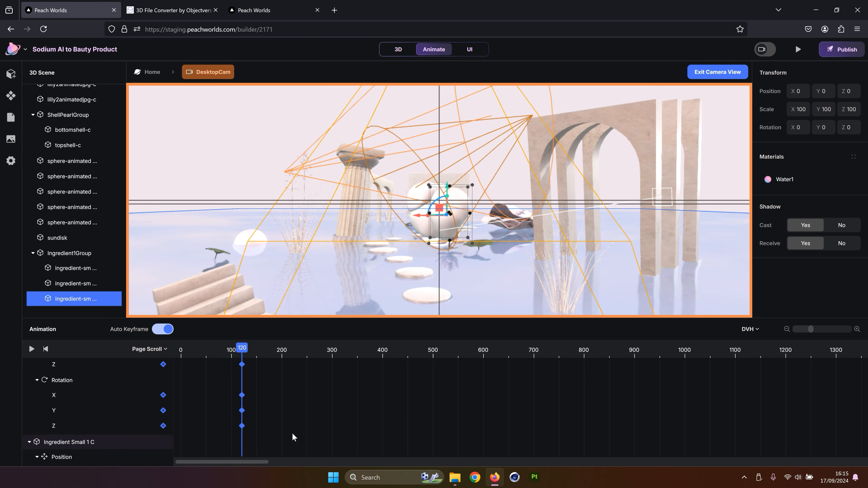
scroll(292, 433, down, 2)
scroll(292, 432, down, 3)
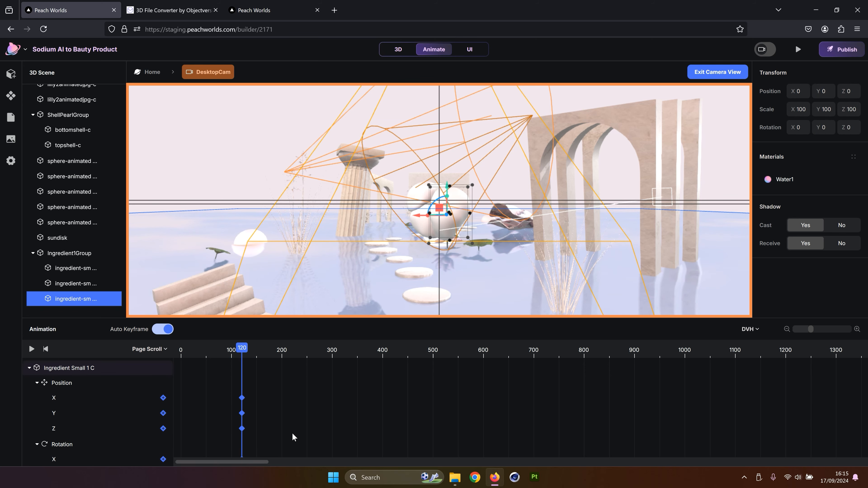
scroll(292, 433, down, 8)
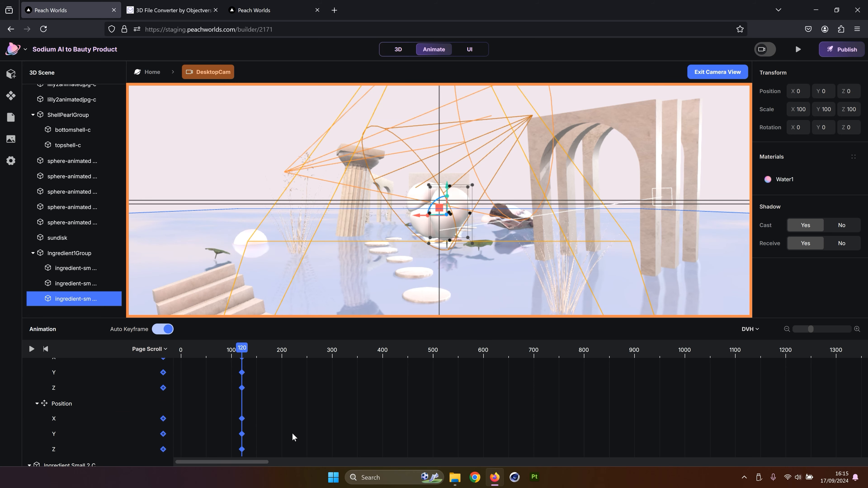
scroll(283, 407, down, 10)
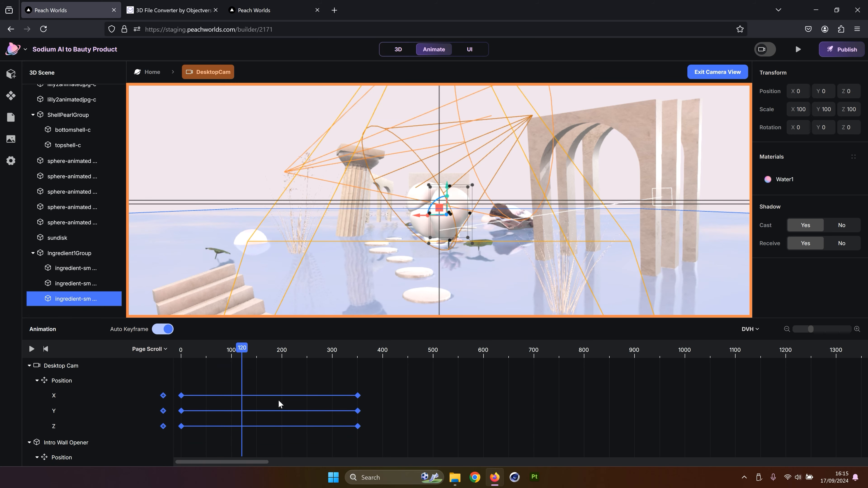
Move the playhead to 150 and key the third ingredient shape's rotation and position there
drag(243, 349, 256, 348)
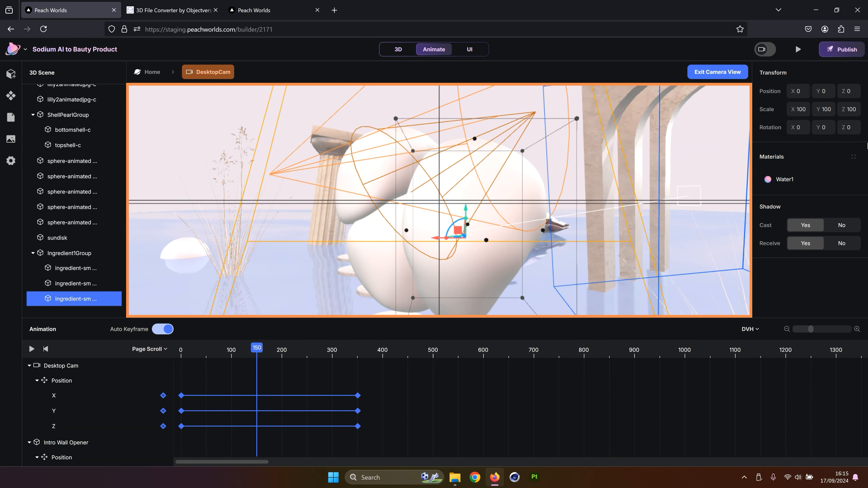
click(806, 129)
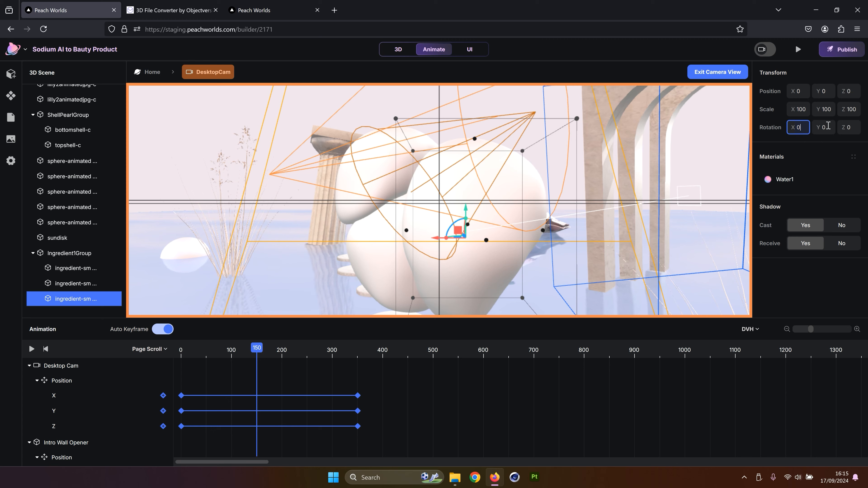
click(822, 91)
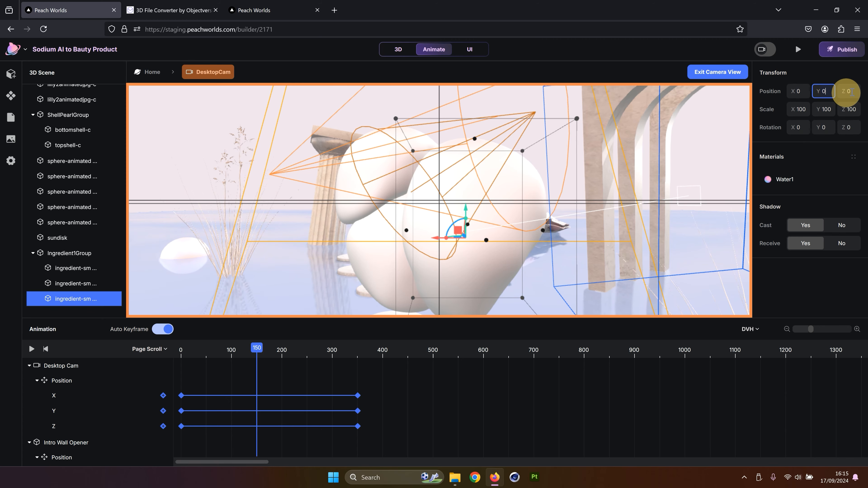
click(851, 91)
Select the first ingredient shape and zoom the timeline to inspect its keys between 120 and 150
click(73, 271)
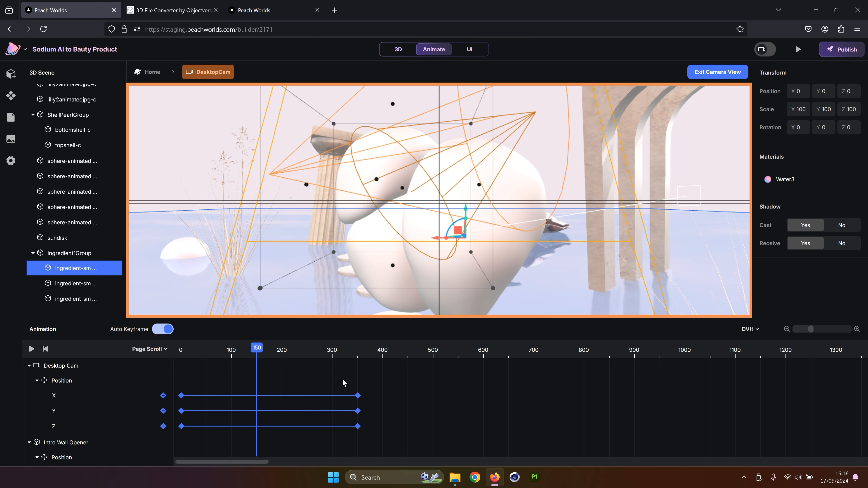
scroll(295, 410, down, 5)
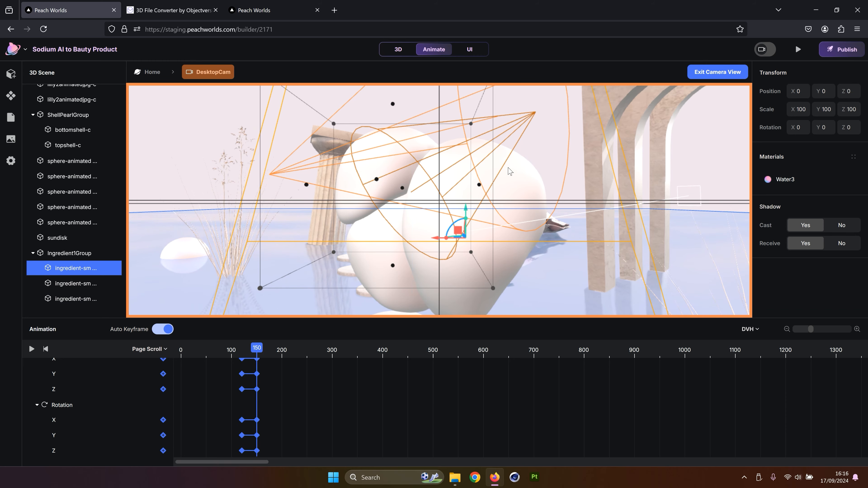
mouse_move(259, 348)
mouse_down()
mouse_move(261, 356)
mouse_move(257, 349)
mouse_up()
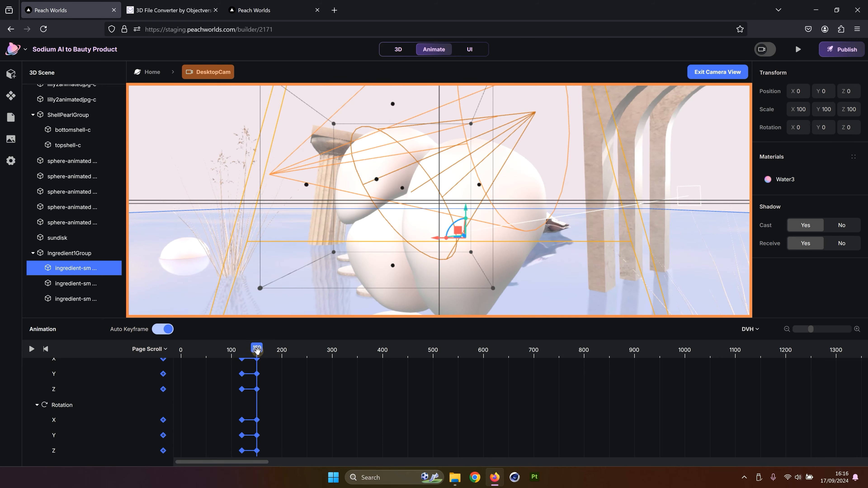
click(830, 329)
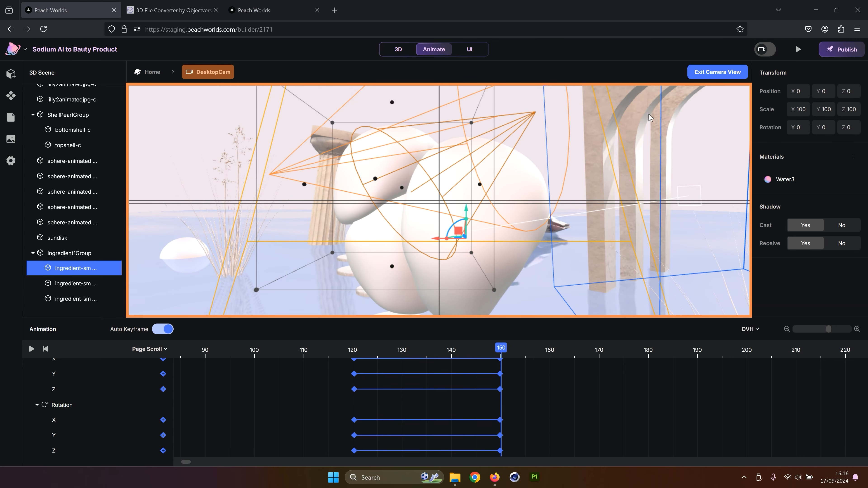
Exit the camera view, move the playhead to 160, and drag the third ingredient shape outward
click(727, 72)
click(550, 348)
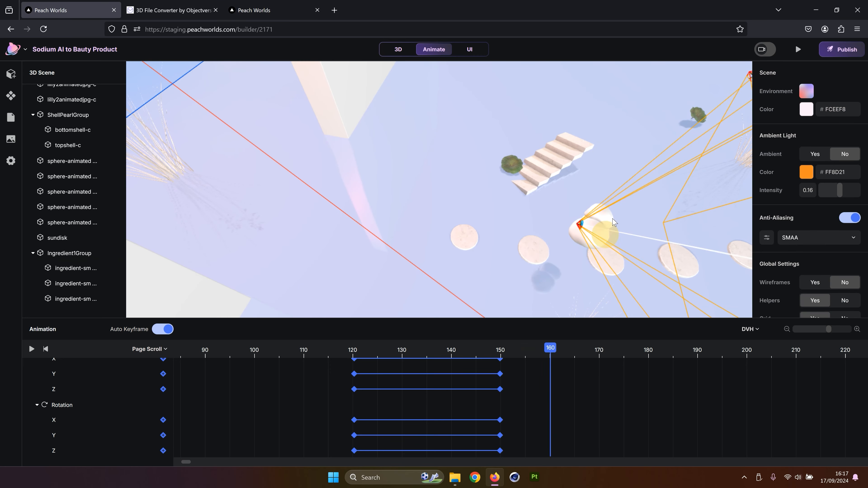
scroll(595, 187, up, 5)
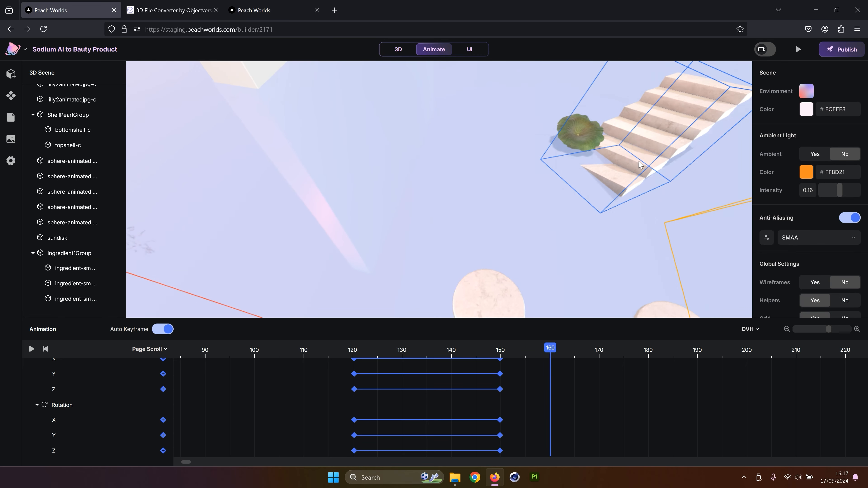
drag(639, 165, 598, 154)
scroll(592, 154, down, 5)
click(415, 214)
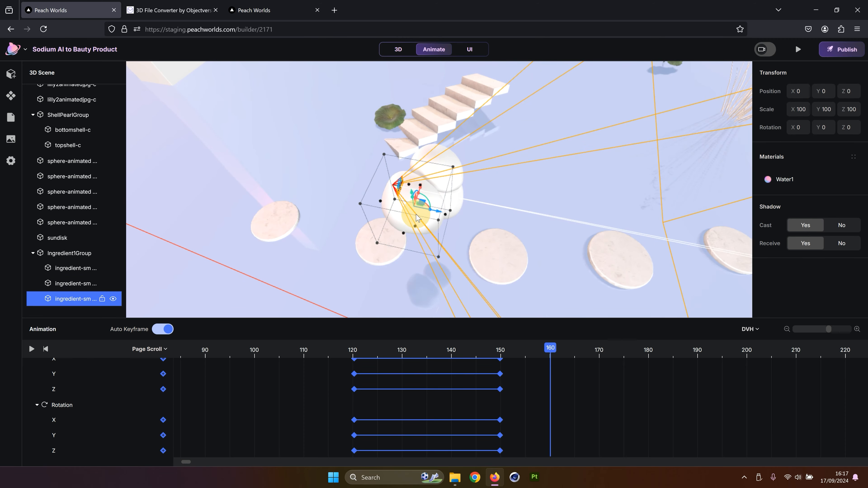
drag(495, 164, 390, 137)
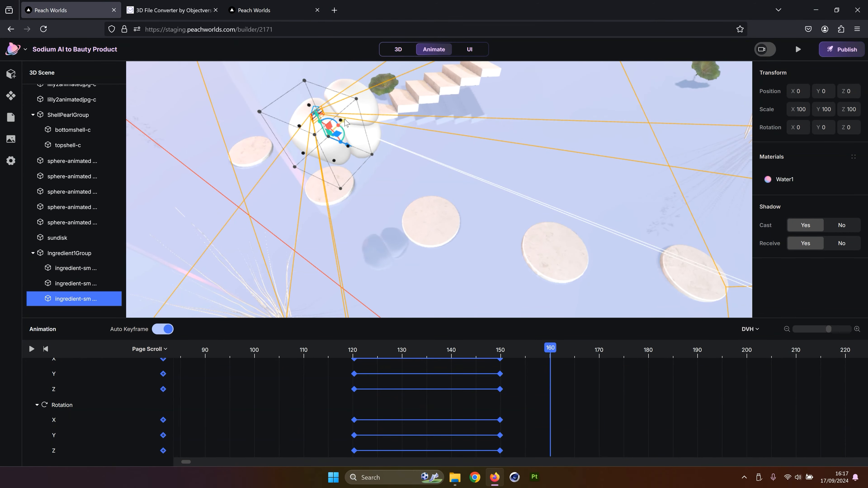
drag(345, 119, 281, 154)
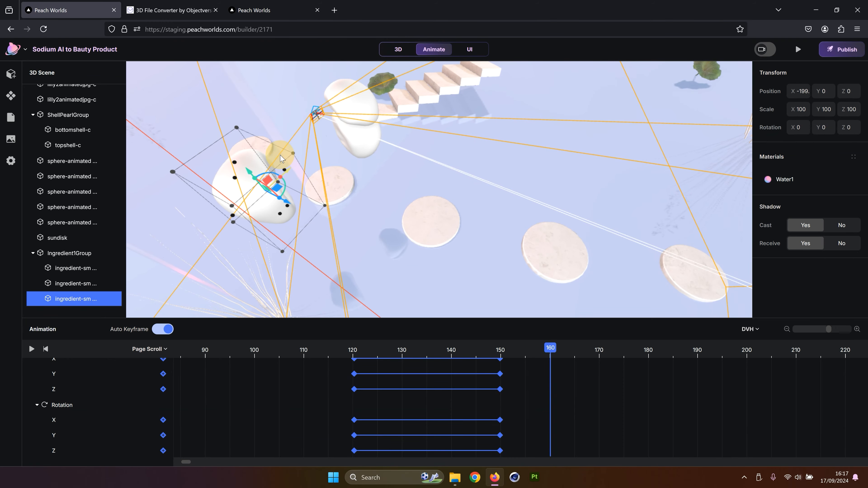
Drag the first ingredient shape to a new position at scroll 160
click(345, 108)
drag(444, 122, 485, 79)
click(531, 93)
click(546, 86)
right_drag(500, 89, 502, 140)
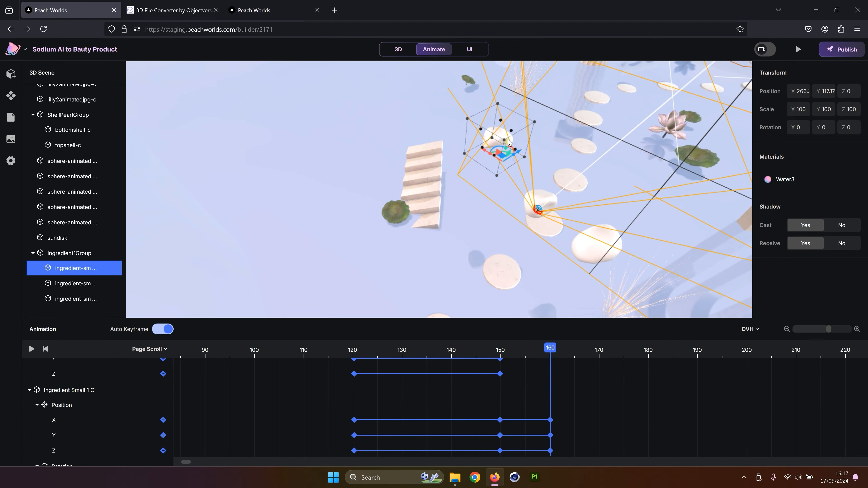
Select the second ingredient shape and drag it to a new position at scroll 160
drag(506, 132, 513, 104)
click(547, 198)
drag(604, 196, 608, 163)
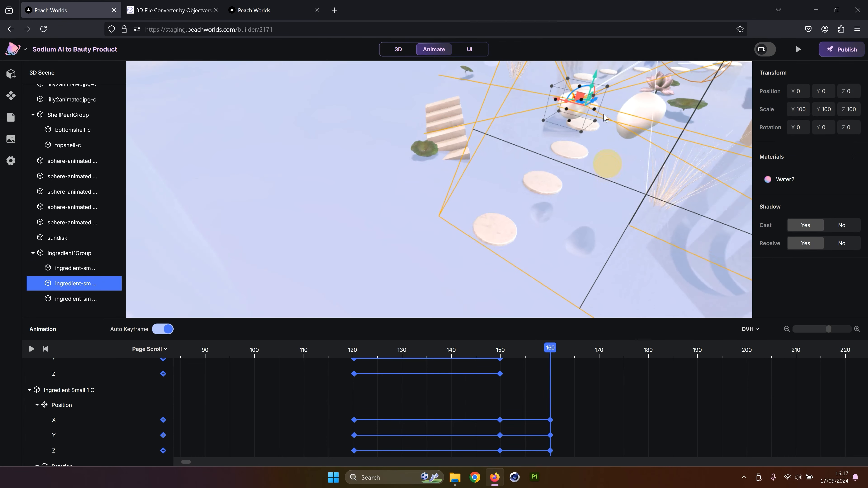
drag(594, 85, 538, 88)
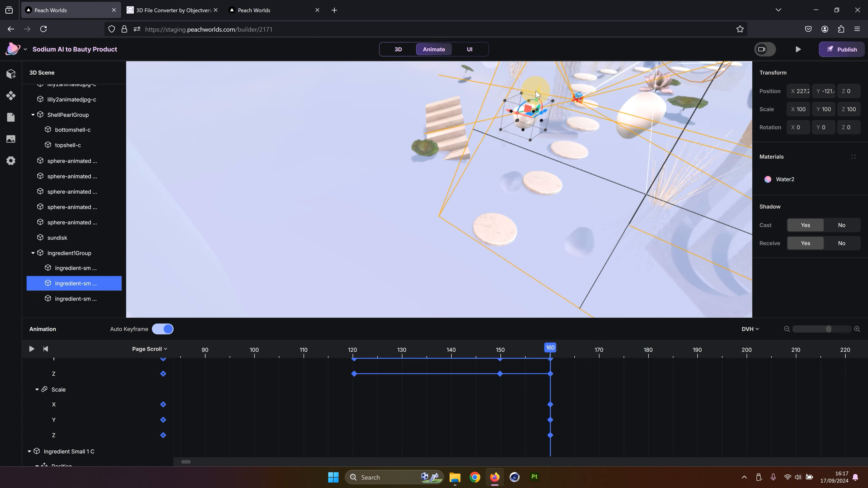
Inspect the third ingredient shape's keyframes, then preview the landing page and return to the editor
click(658, 120)
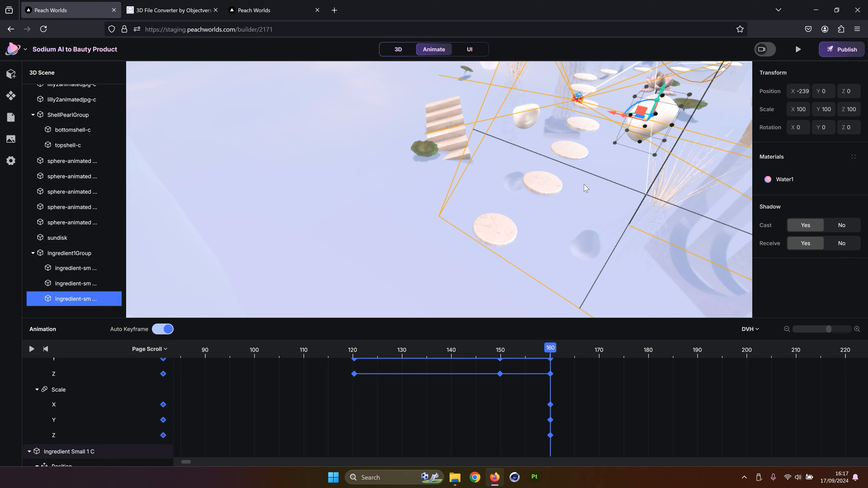
scroll(520, 413, up, 1)
scroll(521, 413, down, 5)
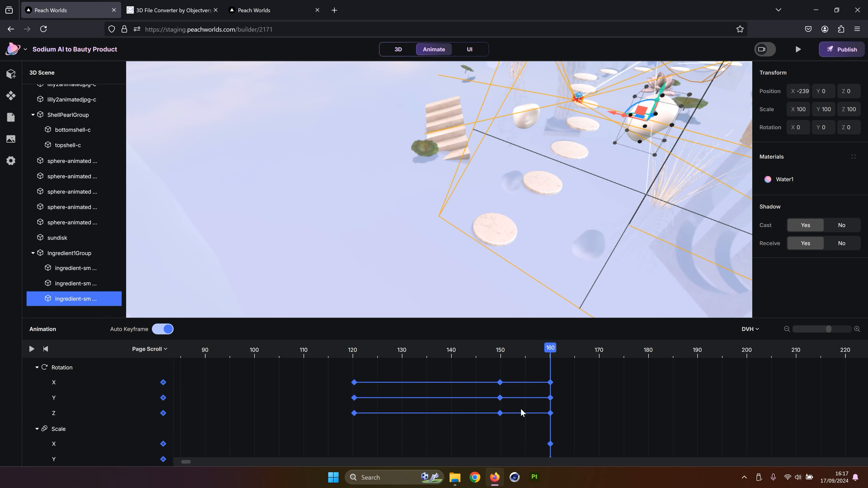
scroll(521, 413, down, 3)
right_drag(634, 113, 592, 160)
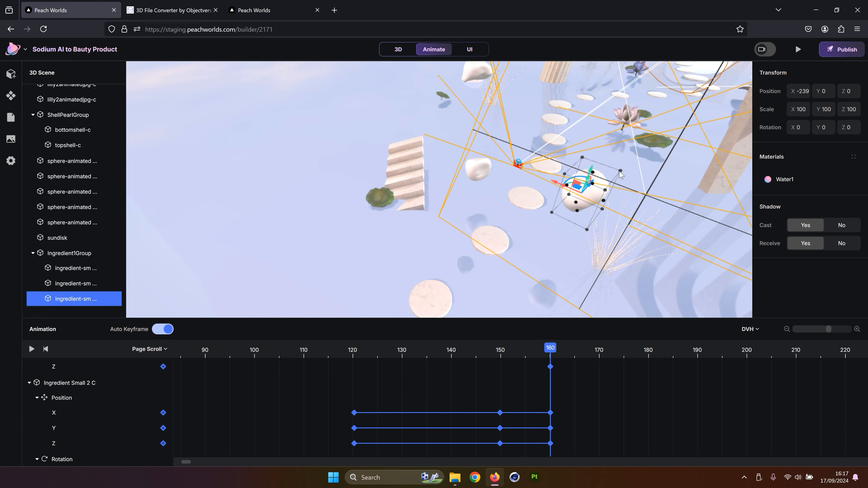
drag(628, 167, 625, 162)
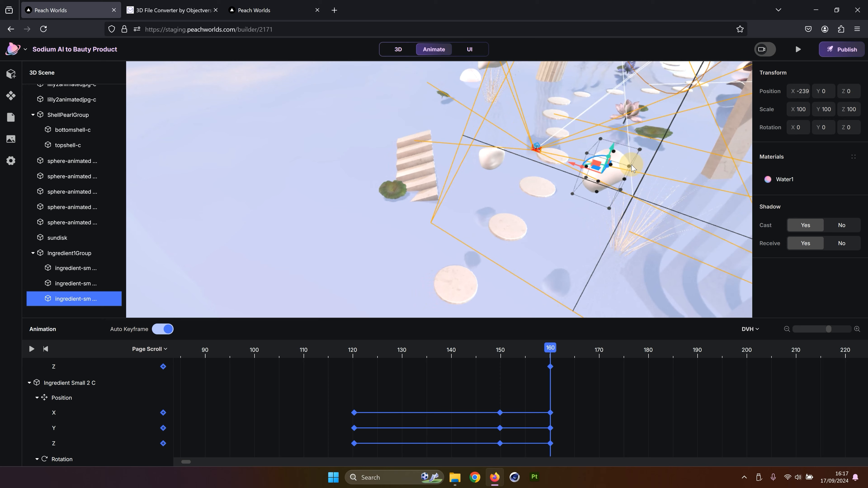
click(799, 50)
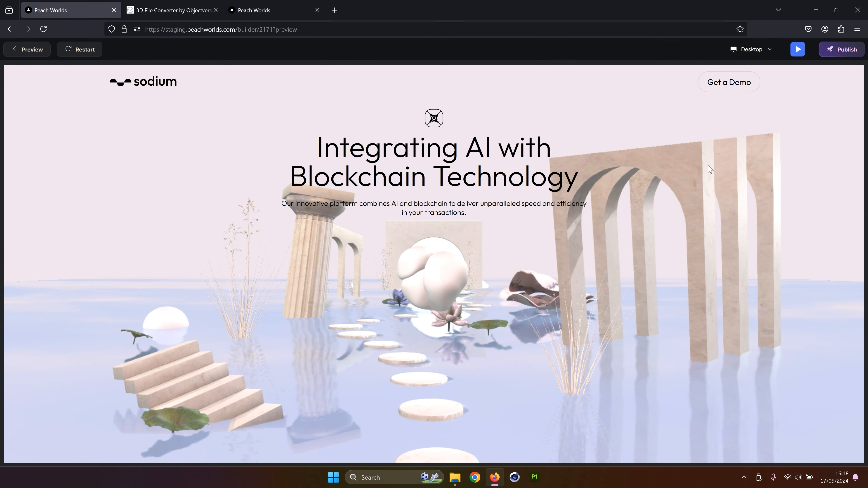
click(46, 56)
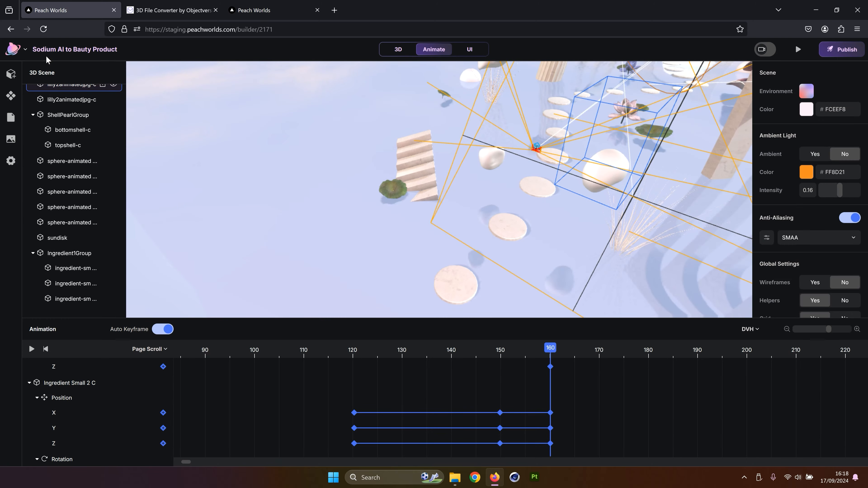
Move the playhead to scroll 0 and drag the third ingredient shape down beneath the water surface
scroll(490, 393, down, 1)
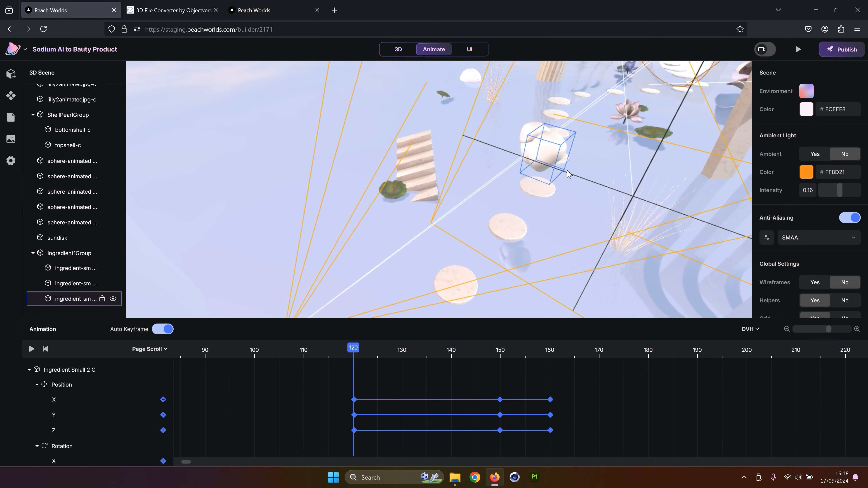
drag(580, 181, 620, 150)
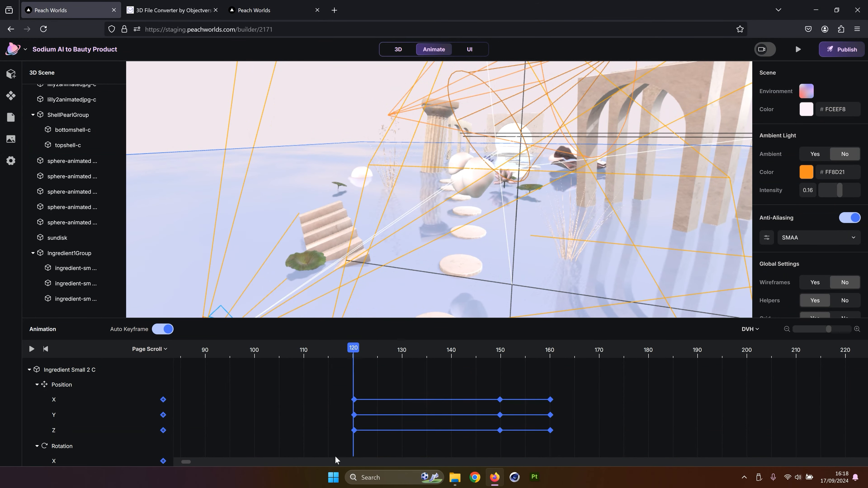
drag(175, 464, 169, 464)
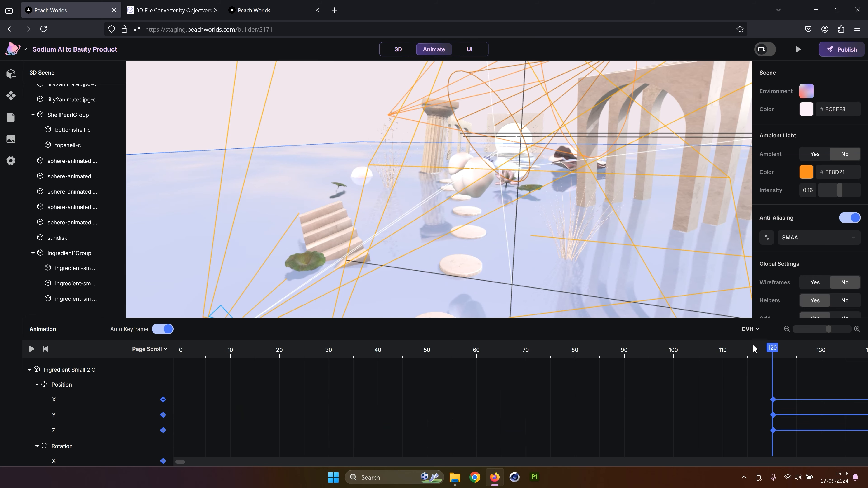
drag(771, 347, 184, 391)
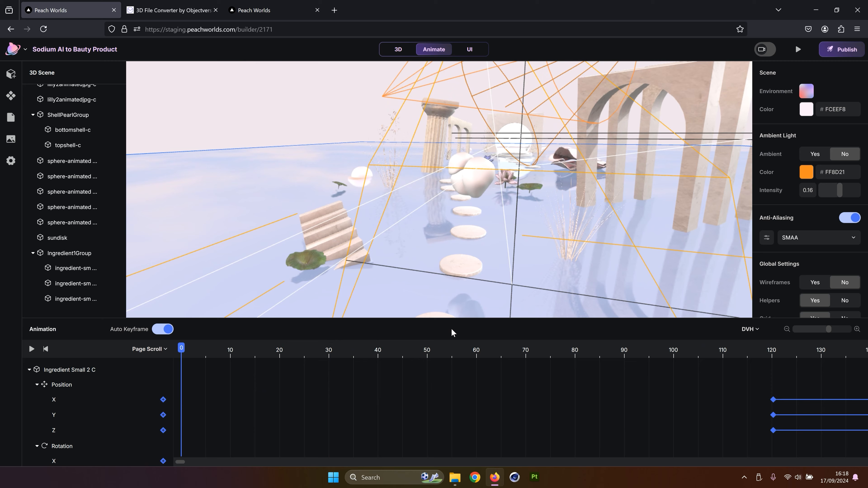
click(79, 268)
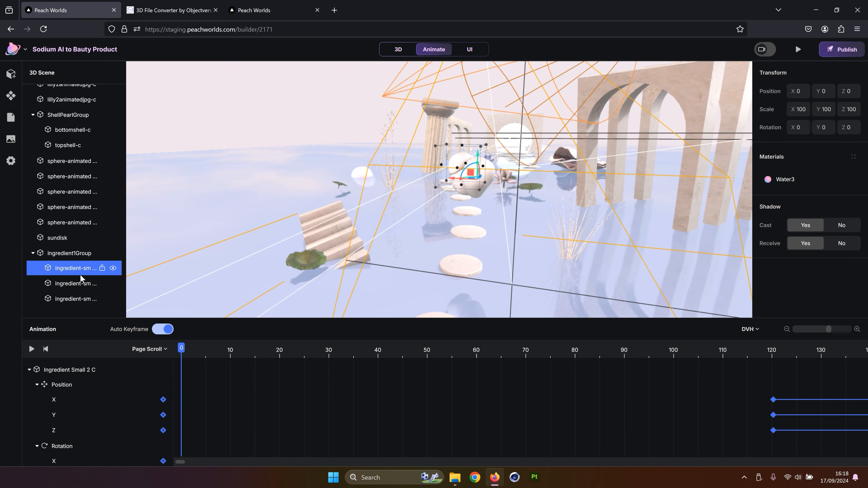
drag(518, 208, 511, 209)
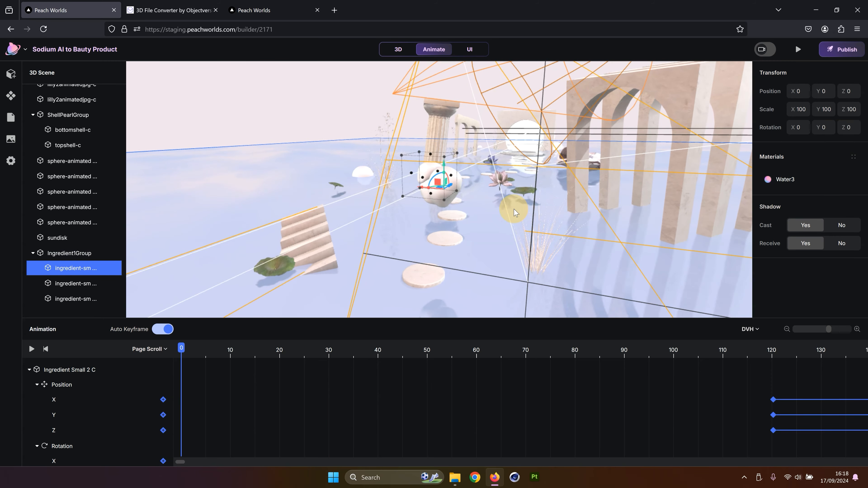
click(89, 299)
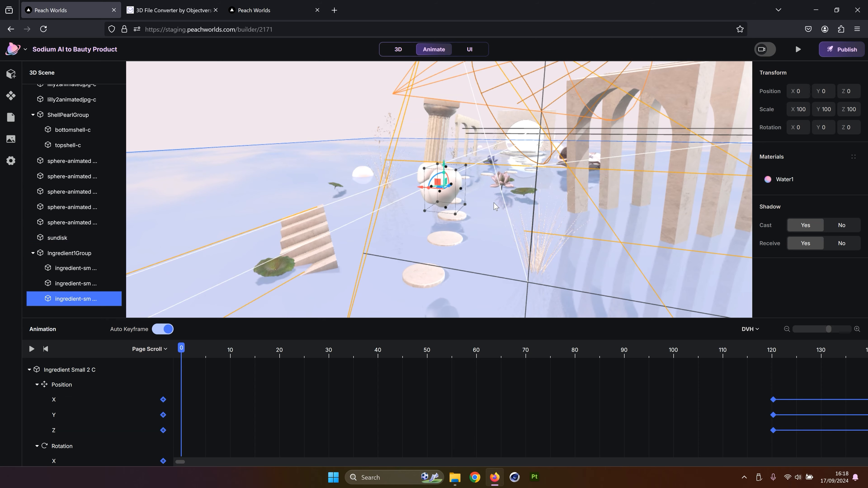
drag(547, 207, 553, 204)
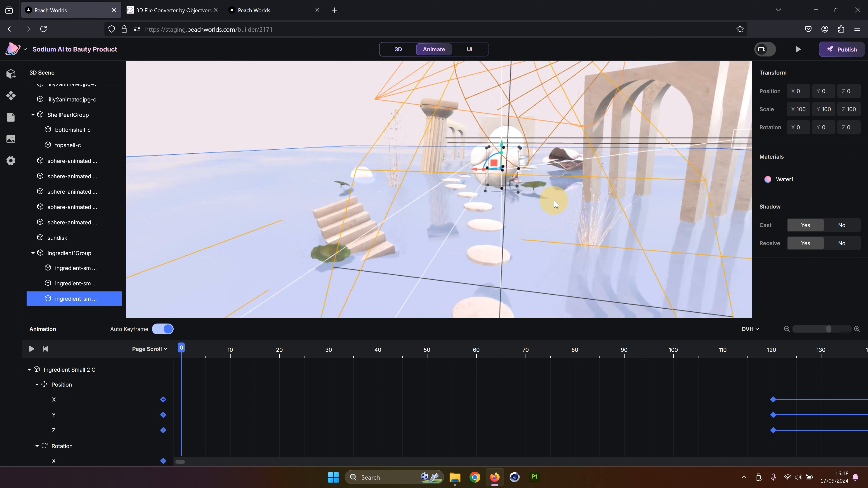
drag(473, 170, 559, 174)
drag(593, 147, 450, 283)
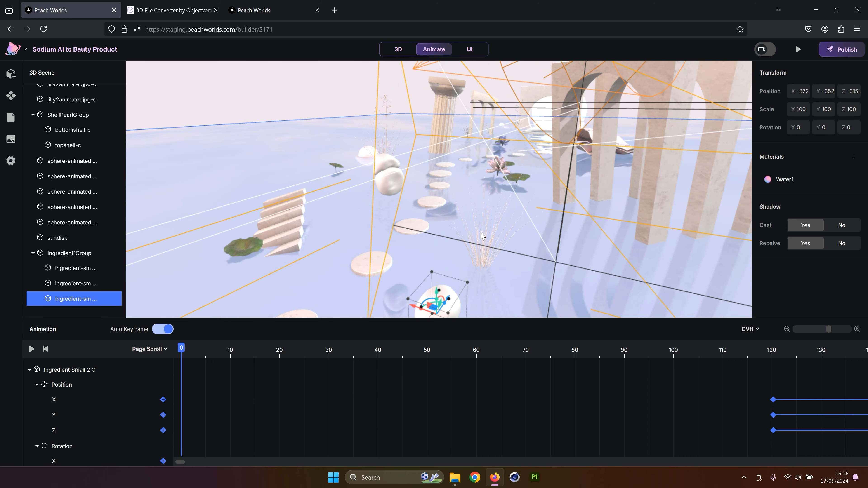
Rotate the third ingredient shape at scroll 0 and lower it slightly further
drag(491, 238, 595, 201)
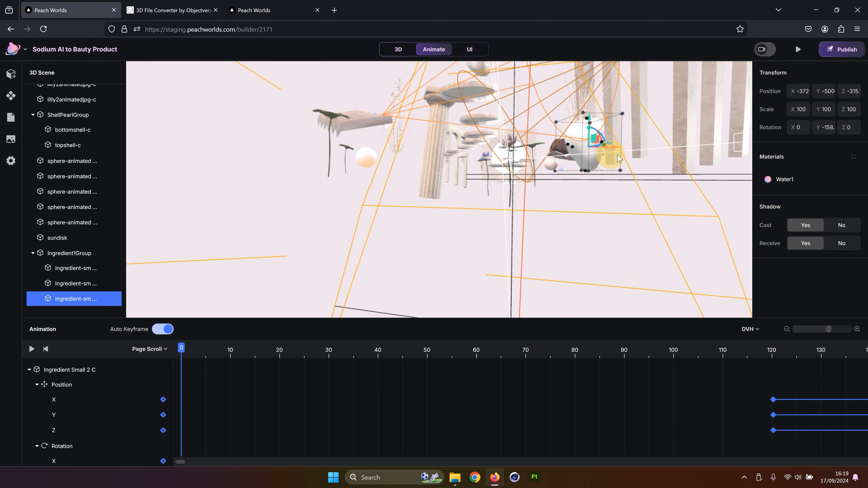
drag(644, 140, 434, 224)
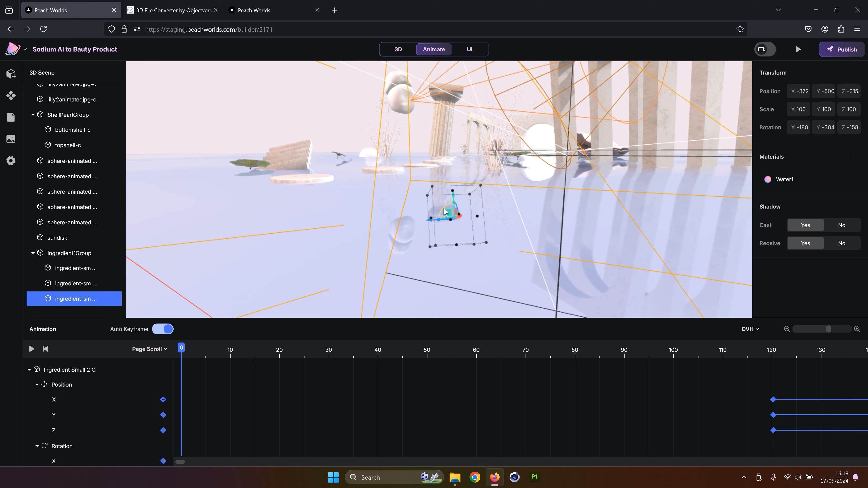
drag(444, 211, 452, 208)
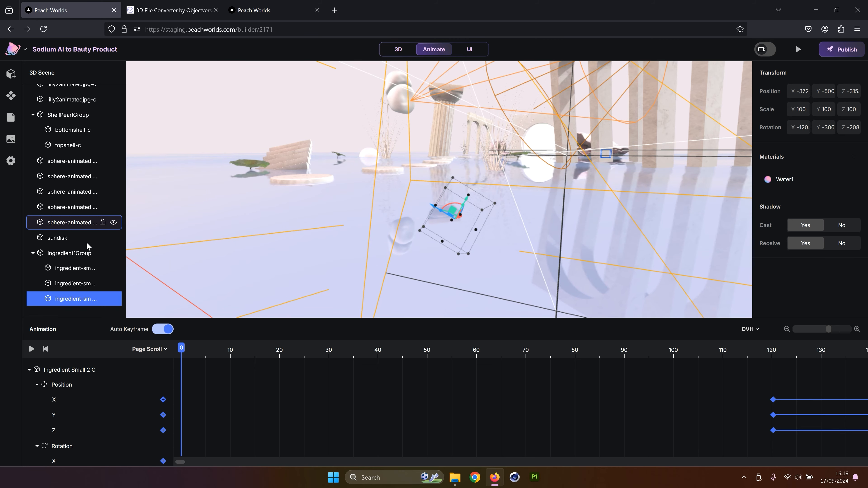
Preview the landing page, scrolling into the second section, and return to the editor
click(798, 50)
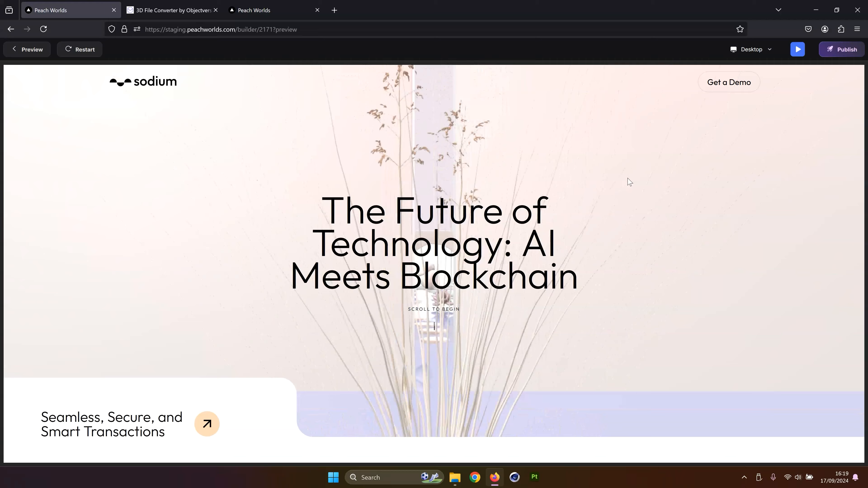
scroll(629, 182, down, 3)
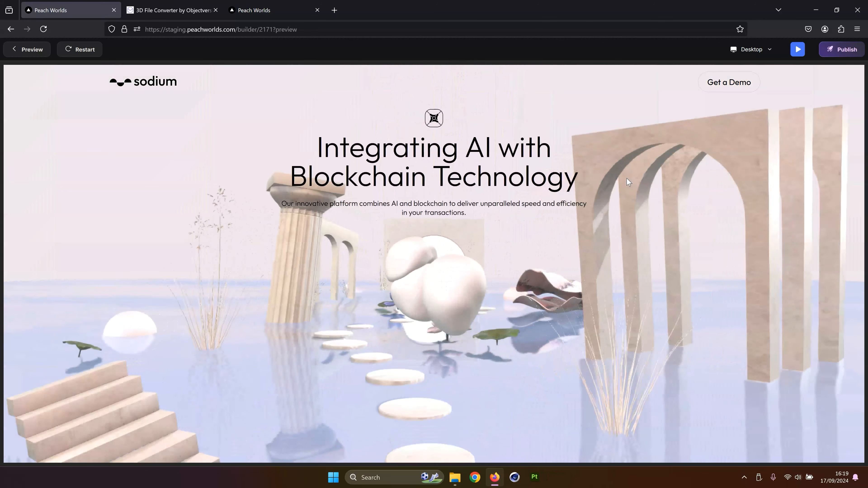
scroll(627, 178, down, 3)
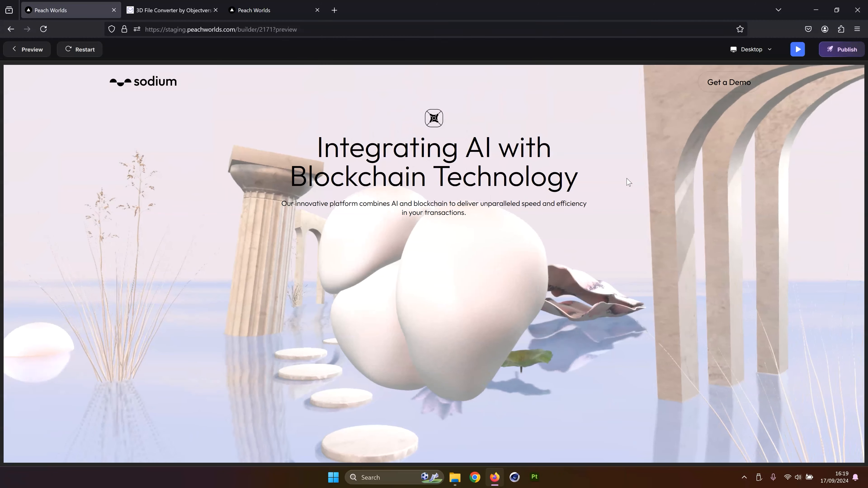
click(18, 54)
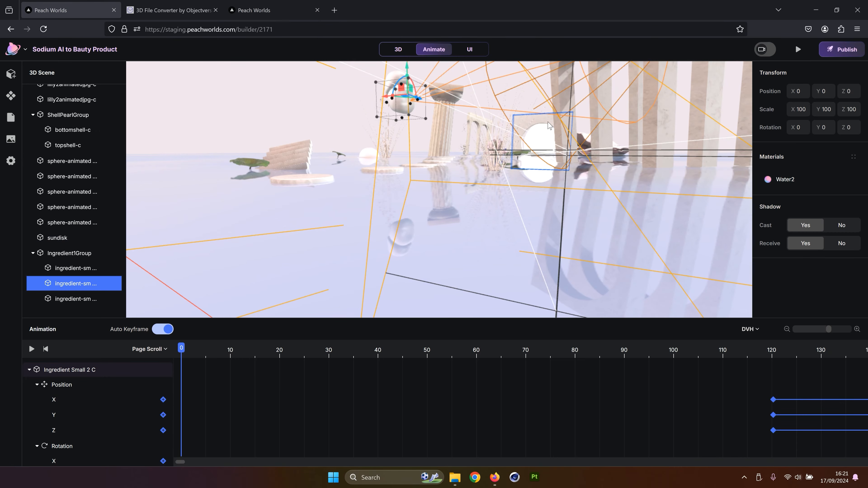
Select the second ingredient shape, drag it down below the water and rotate it at scroll 0
click(554, 128)
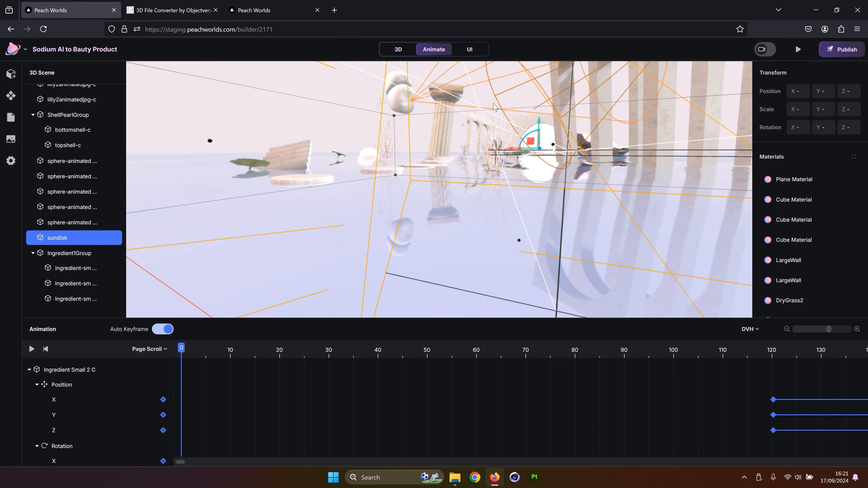
click(486, 79)
drag(486, 74, 497, 81)
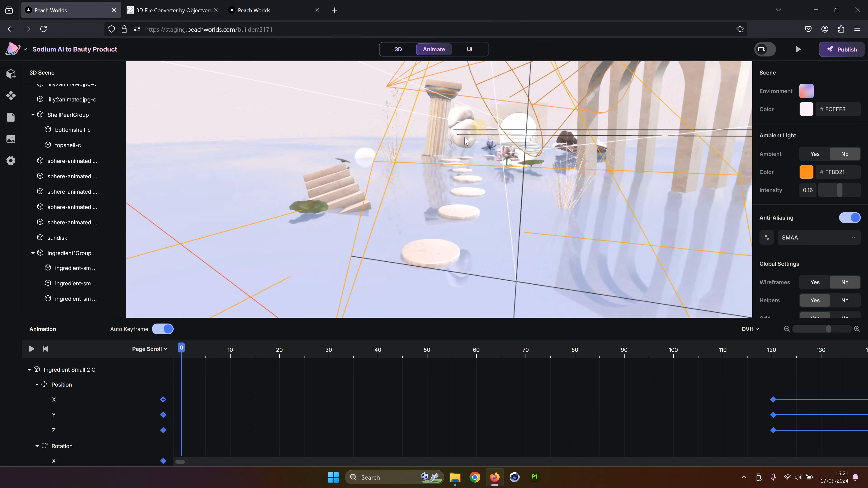
click(465, 140)
drag(545, 142, 532, 143)
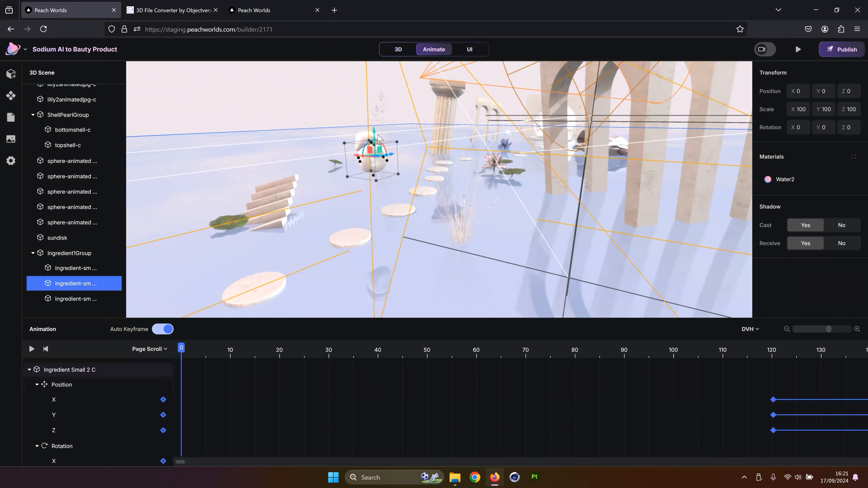
drag(374, 137, 372, 202)
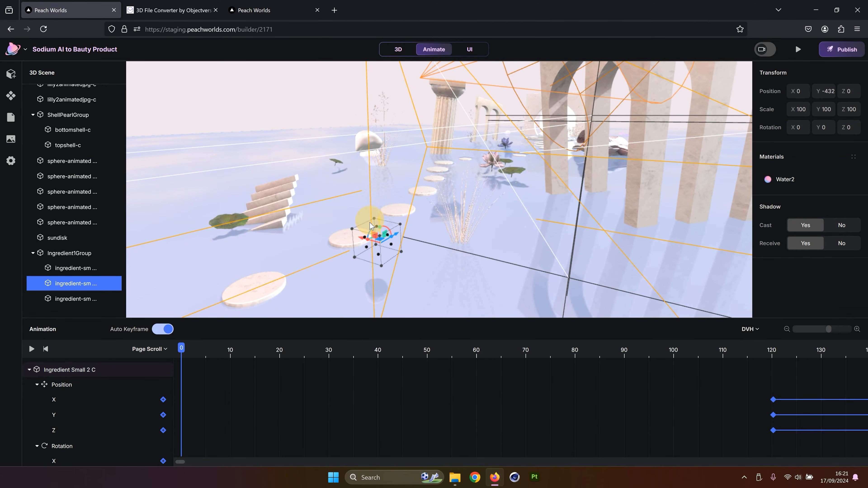
drag(369, 233, 385, 241)
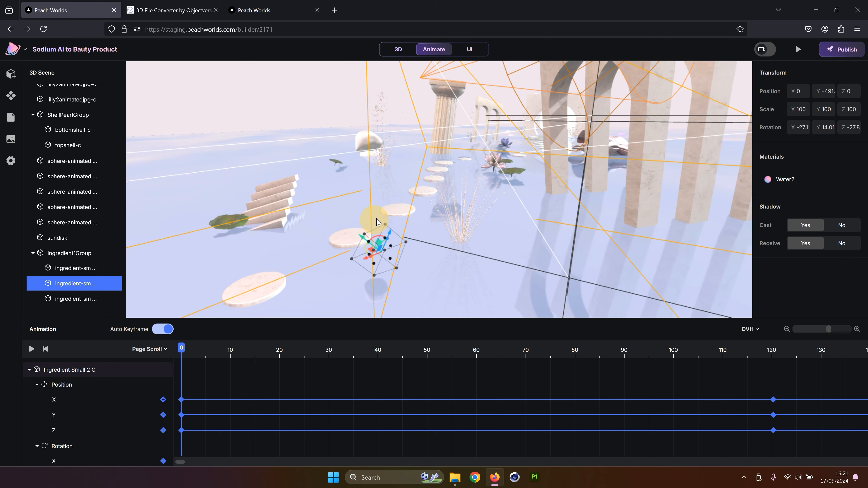
Preview the landing page's scroll transition between the first two sections twice, returning to the editor each time
click(792, 54)
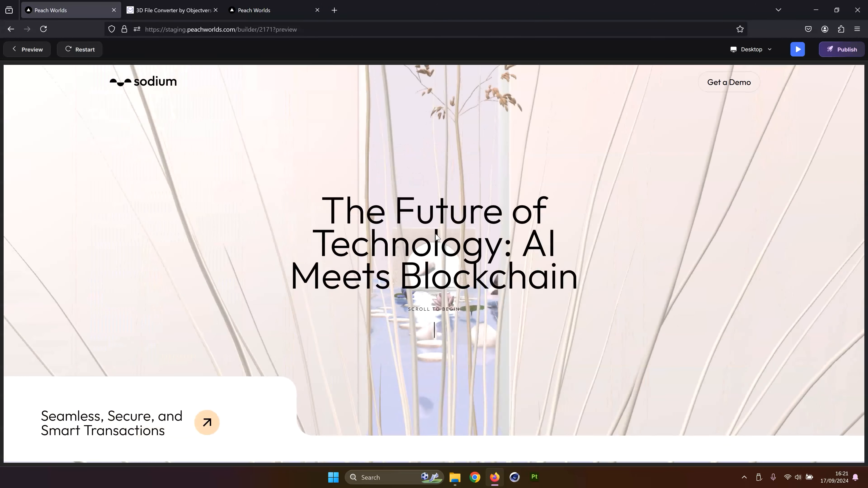
scroll(436, 234, down, 10)
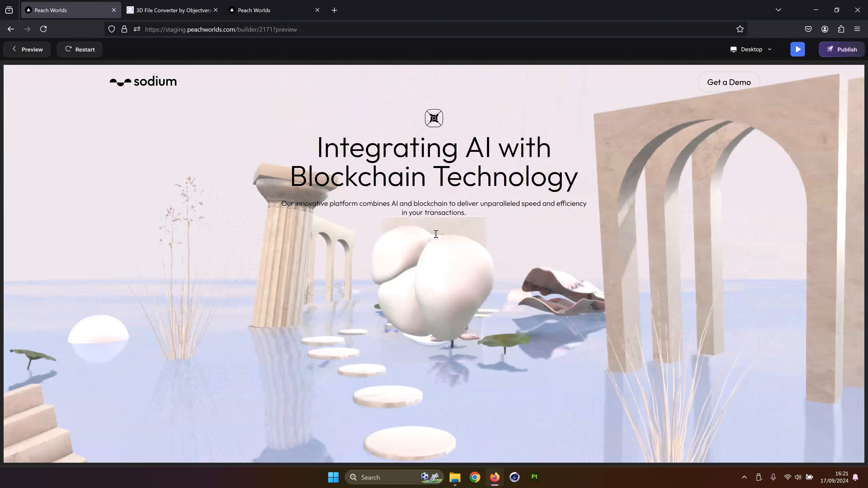
click(30, 50)
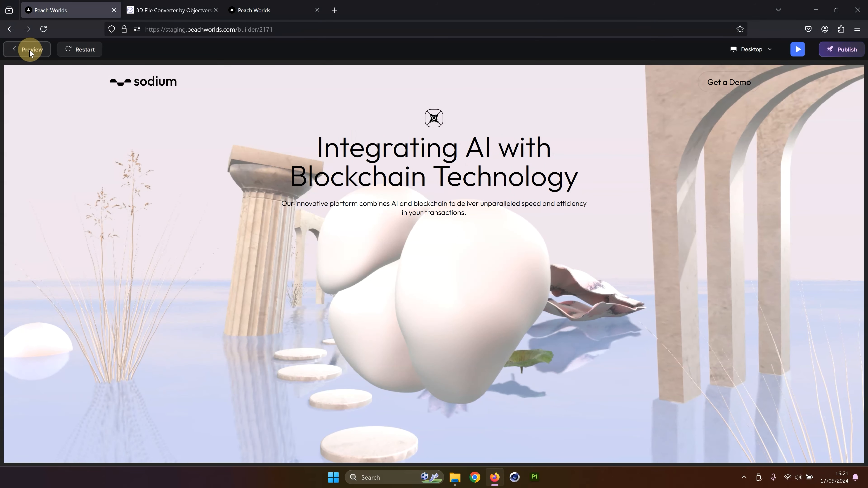
click(70, 283)
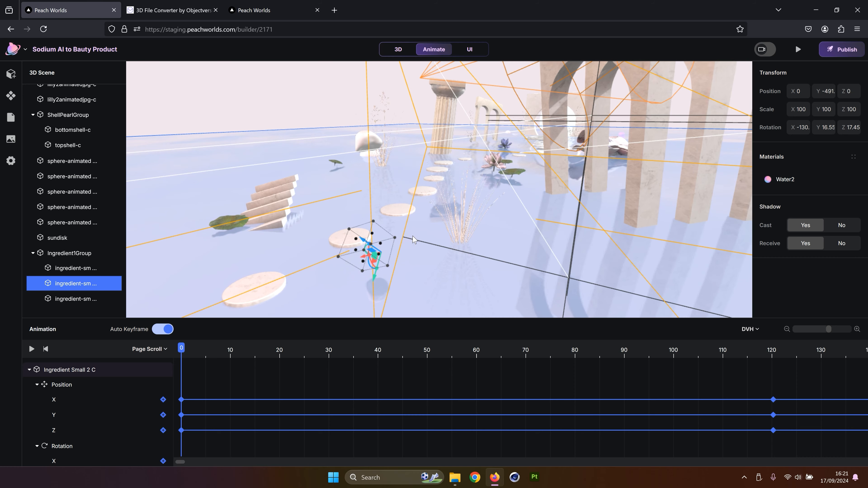
drag(413, 233, 420, 214)
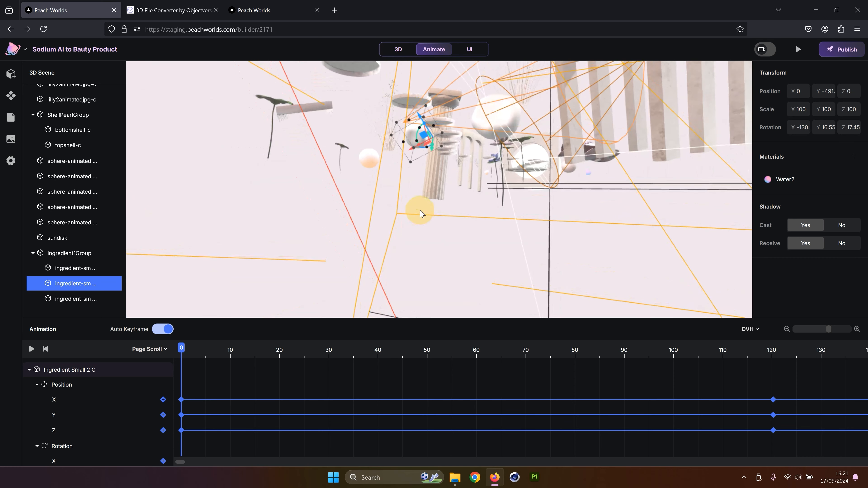
click(798, 50)
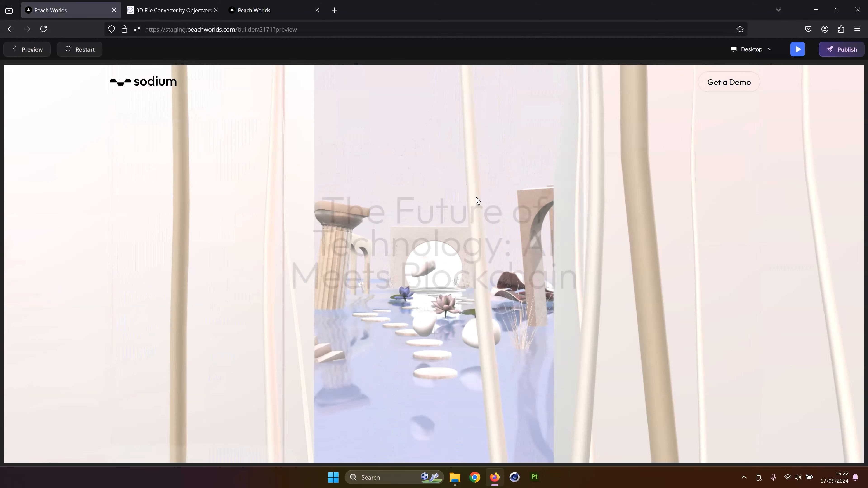
scroll(477, 200, down, 3)
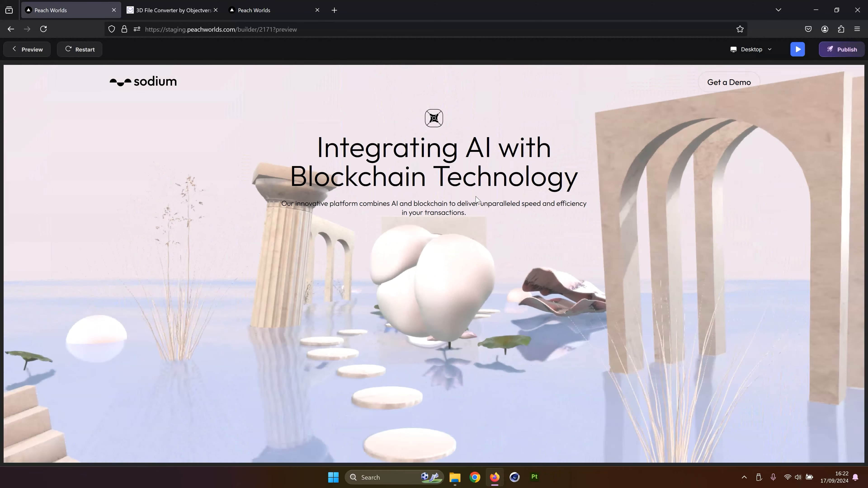
scroll(477, 200, up, 3)
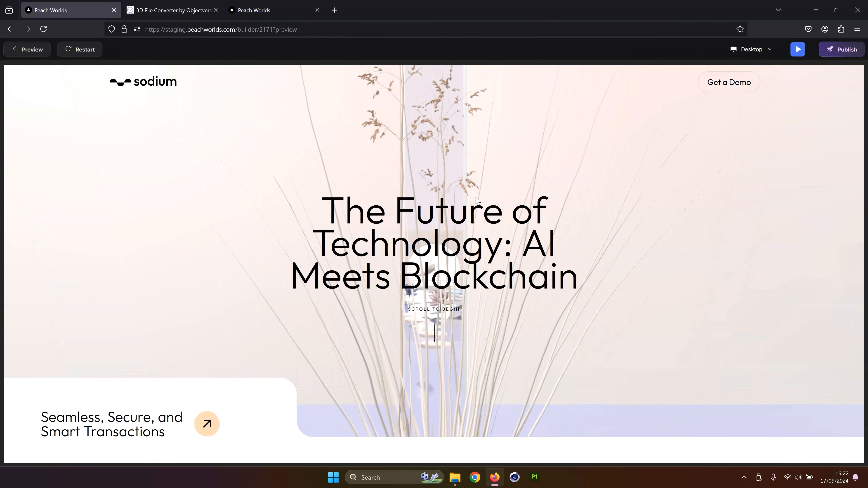
scroll(477, 200, down, 3)
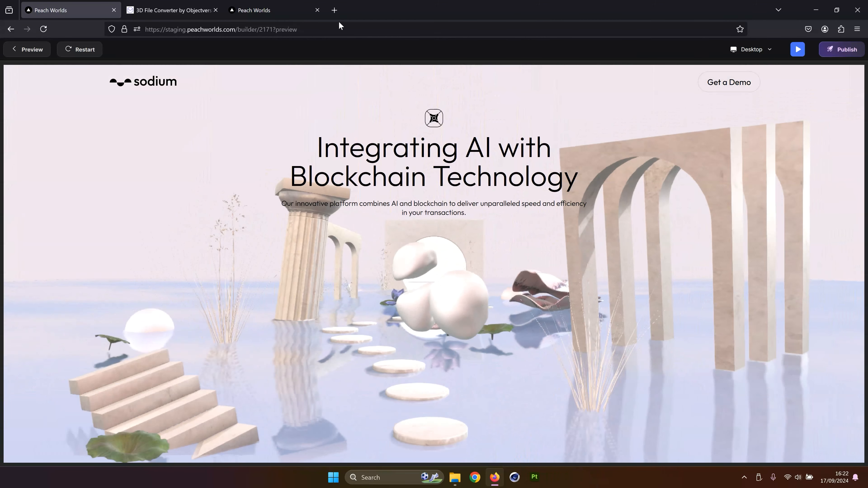
click(31, 54)
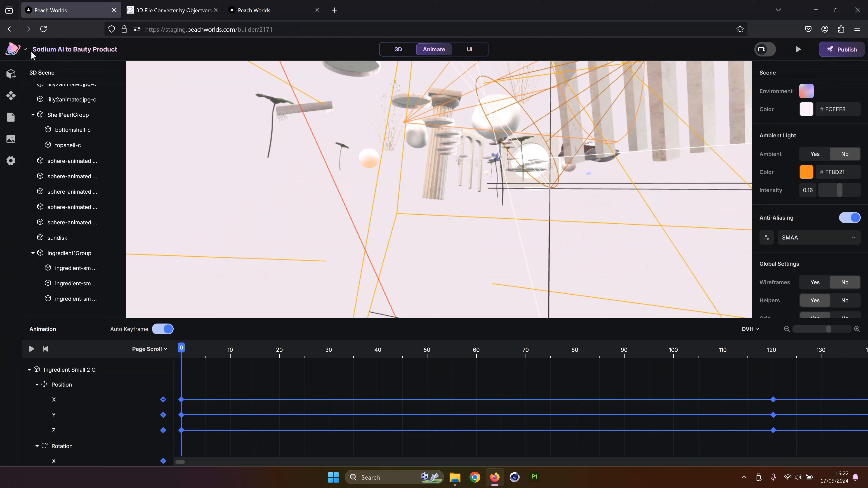
Drag the second ingredient shape to a new position at scroll 0
click(78, 284)
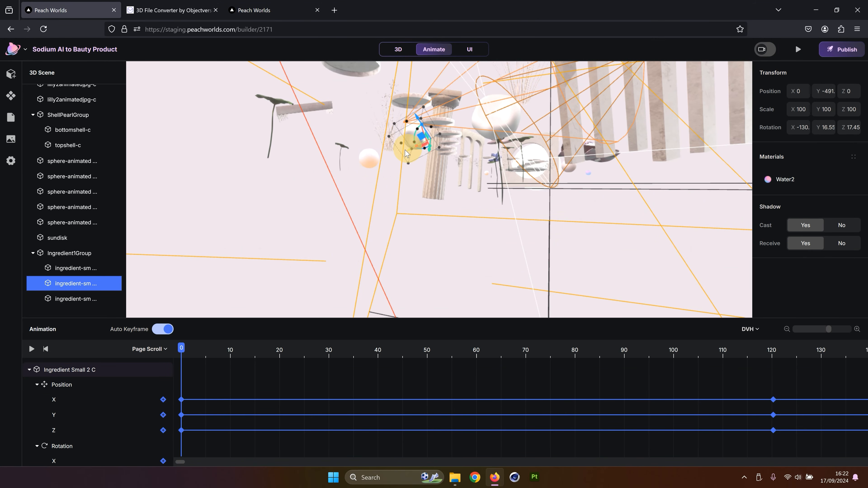
drag(405, 153, 391, 155)
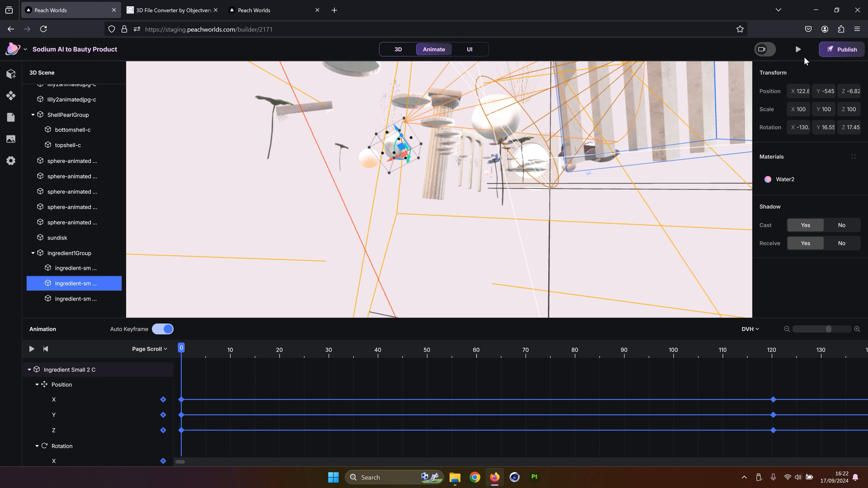
Preview the landing page and scroll between the hero and second sections
click(798, 50)
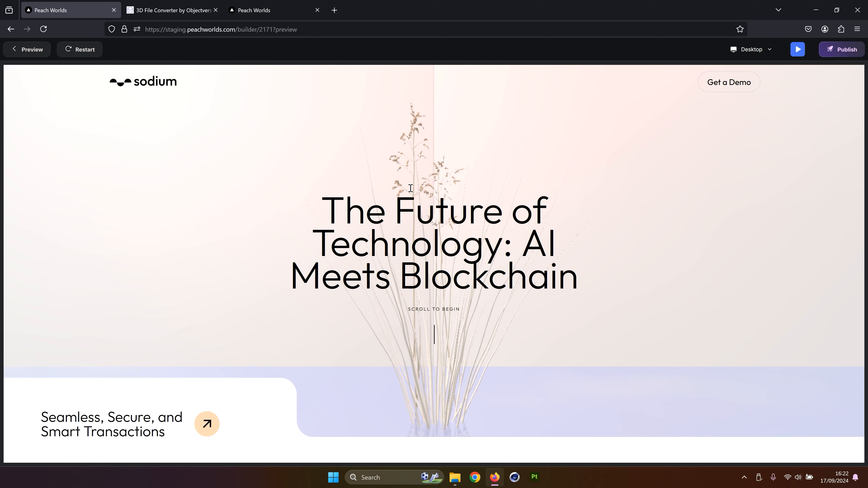
scroll(411, 188, down, 5)
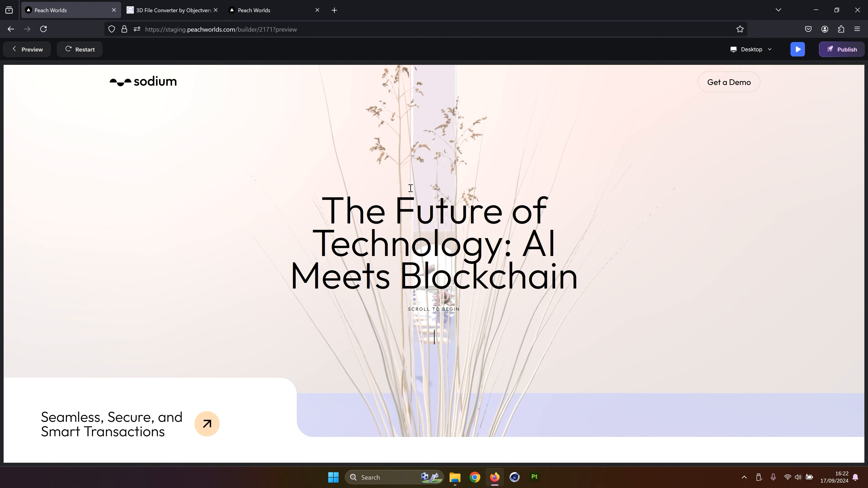
scroll(411, 188, up, 5)
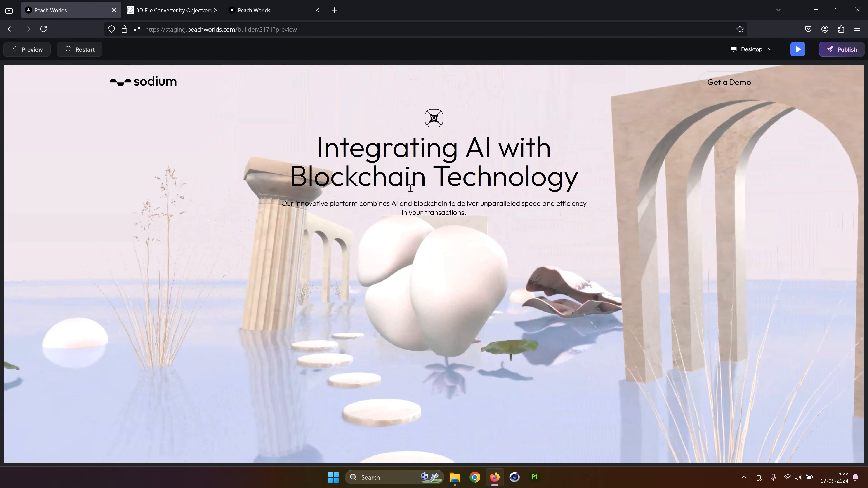
Scroll the preview back and forth between the hero and second sections and return to the editor
scroll(411, 189, down, 5)
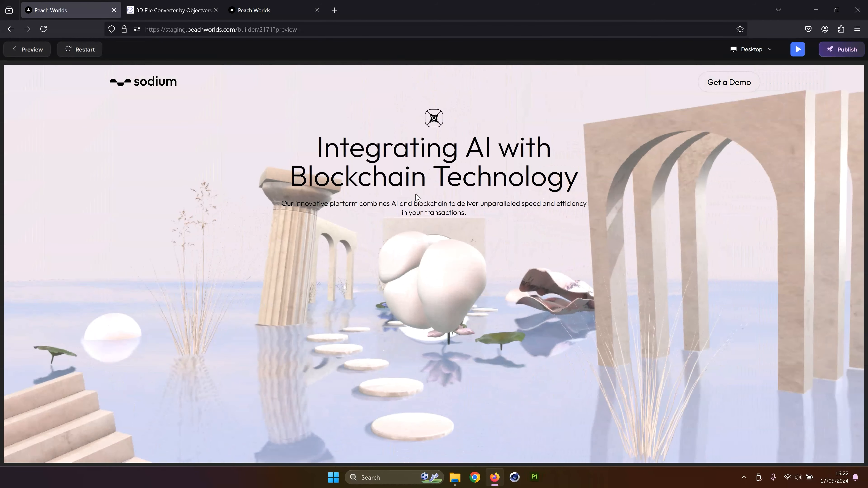
scroll(416, 193, up, 5)
scroll(417, 199, down, 5)
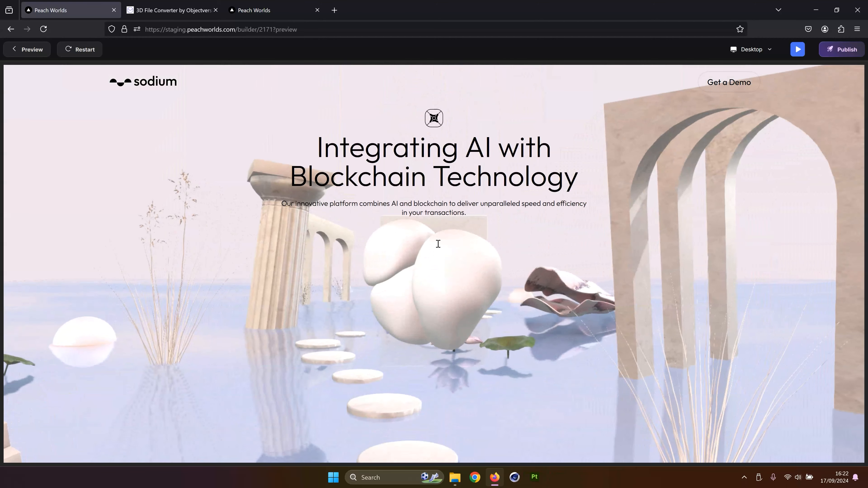
scroll(439, 244, up, 5)
scroll(444, 249, down, 5)
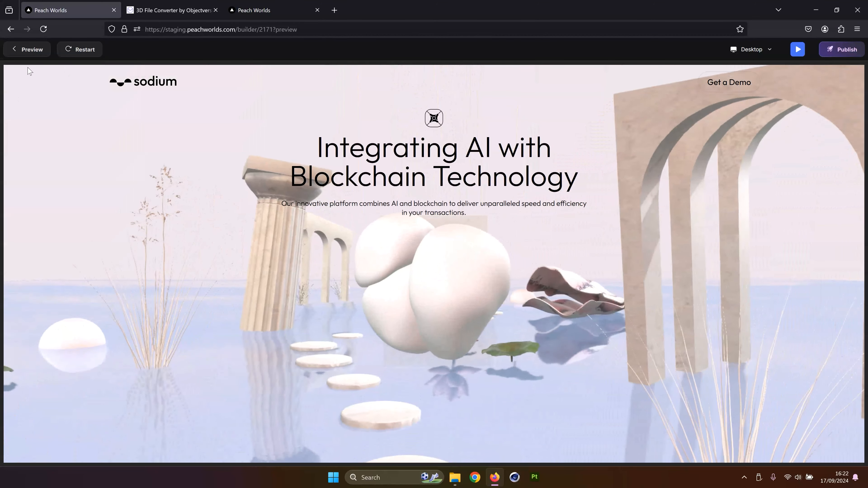
click(34, 48)
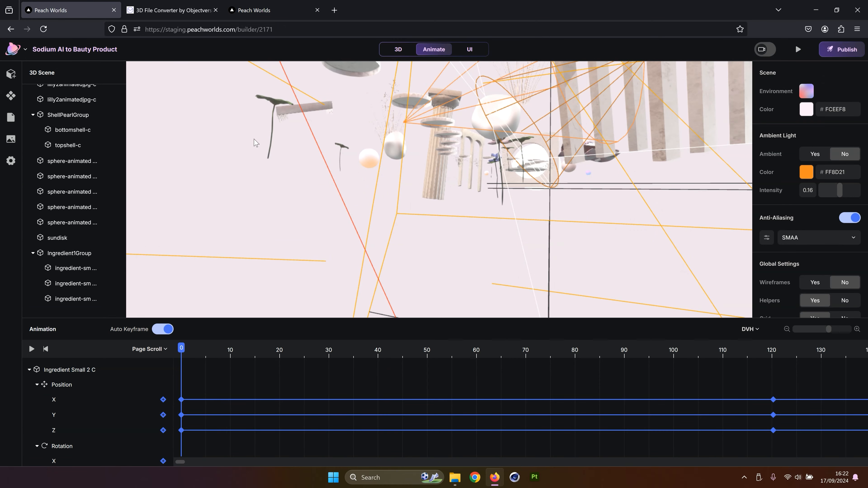
Select the first ingredient shape in the ingredient group and move it down toward the water at scroll 0
drag(283, 137, 291, 145)
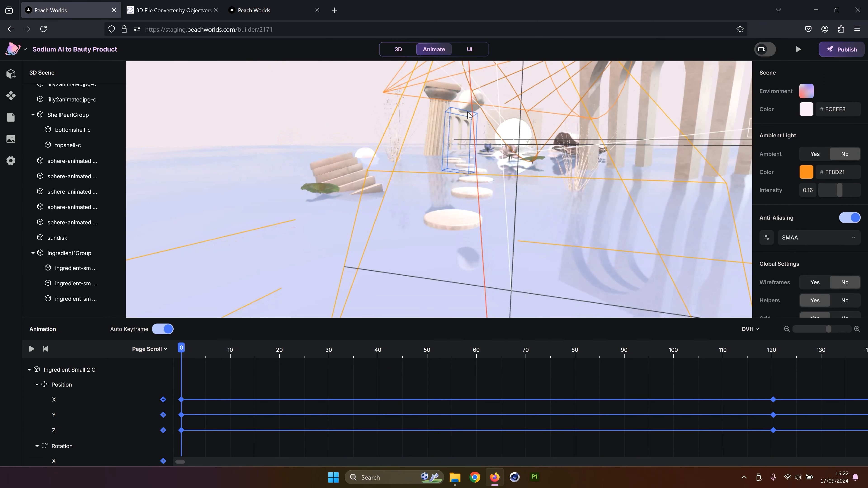
click(469, 113)
drag(529, 107, 551, 116)
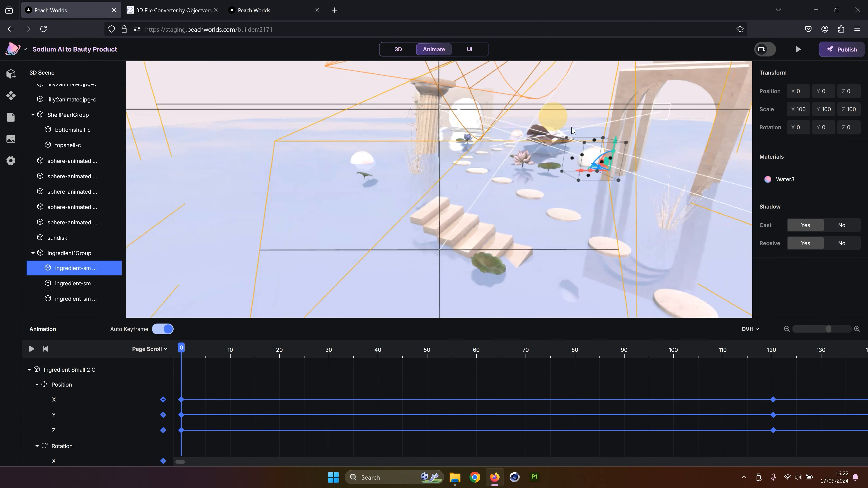
scroll(605, 141, up, 5)
right_drag(604, 142, 110, 268)
right_drag(704, 118, 541, 130)
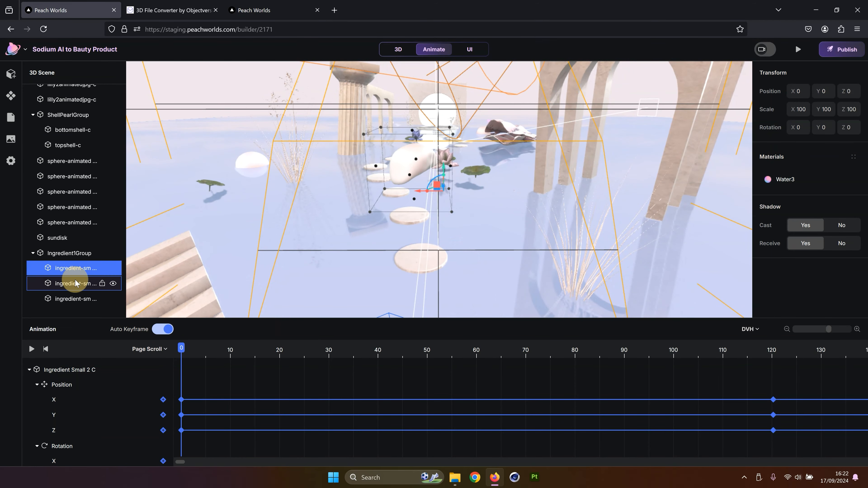
click(76, 283)
click(82, 298)
click(81, 270)
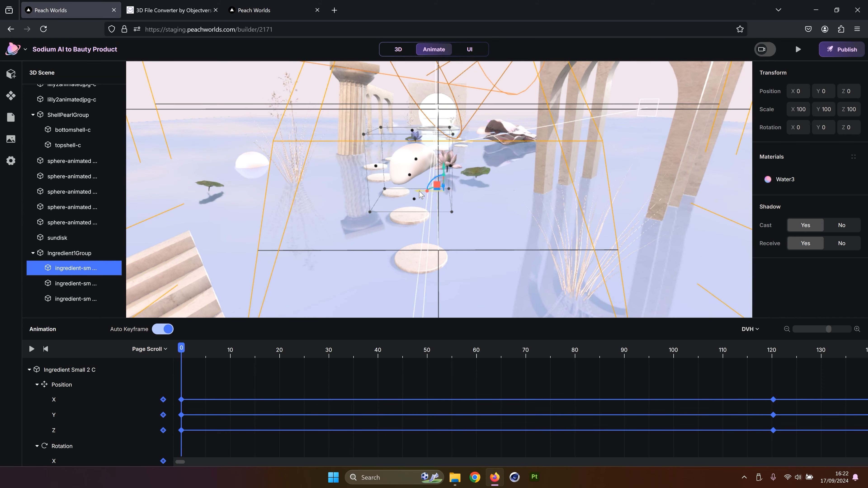
drag(391, 197, 368, 257)
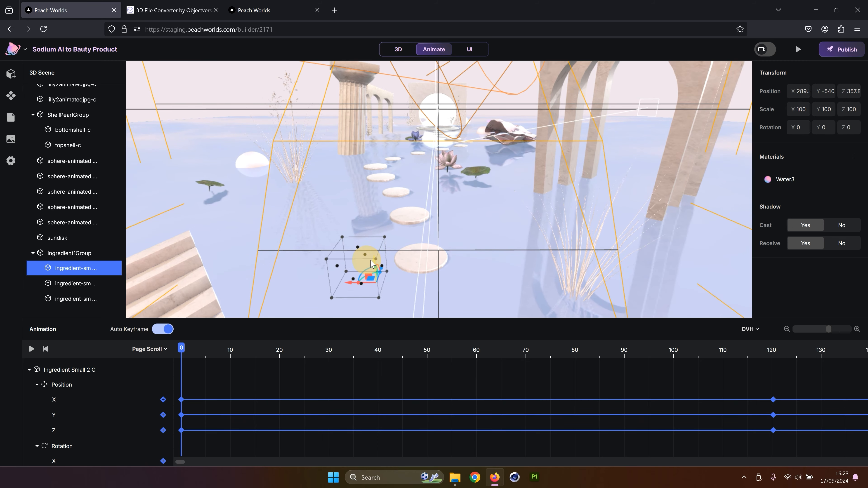
Rotate the first ingredient shape at scroll 0
drag(421, 223, 409, 184)
scroll(410, 183, up, 3)
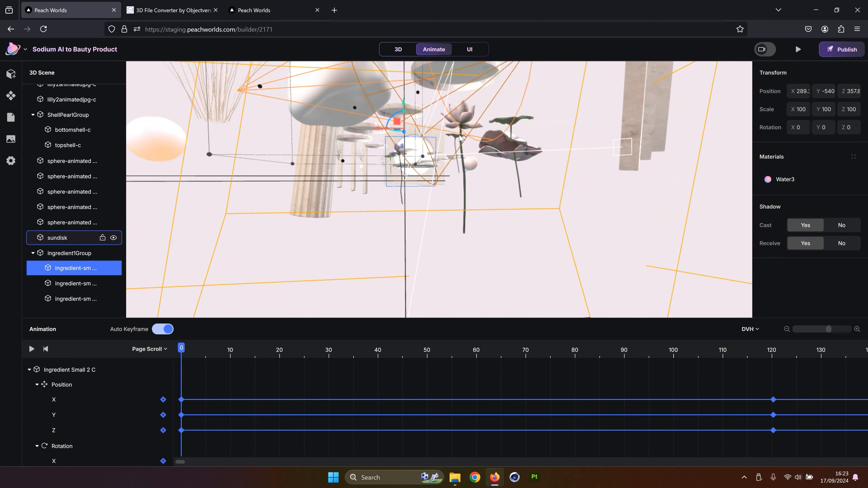
drag(460, 138, 394, 175)
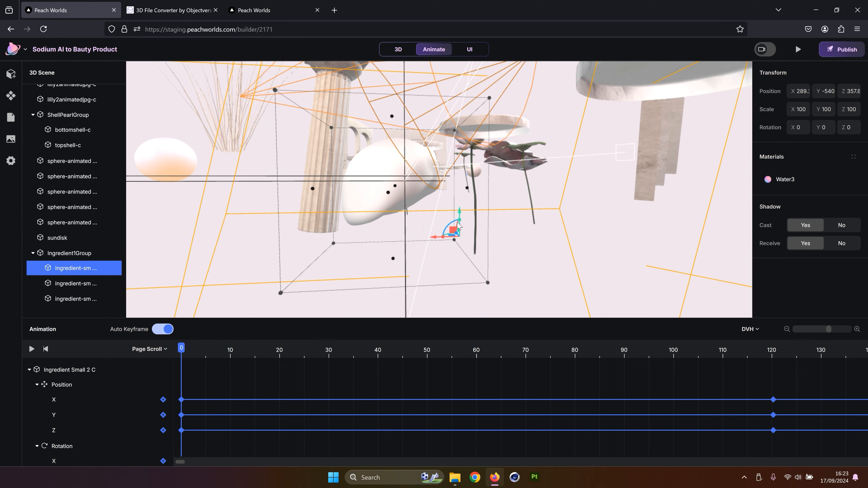
drag(458, 226, 448, 235)
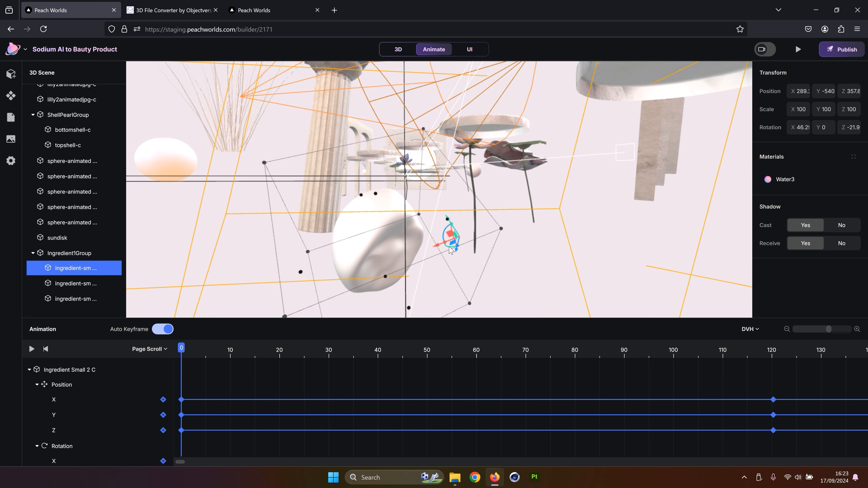
drag(449, 249, 562, 164)
Open the landing page preview briefly and return to the editor
click(798, 49)
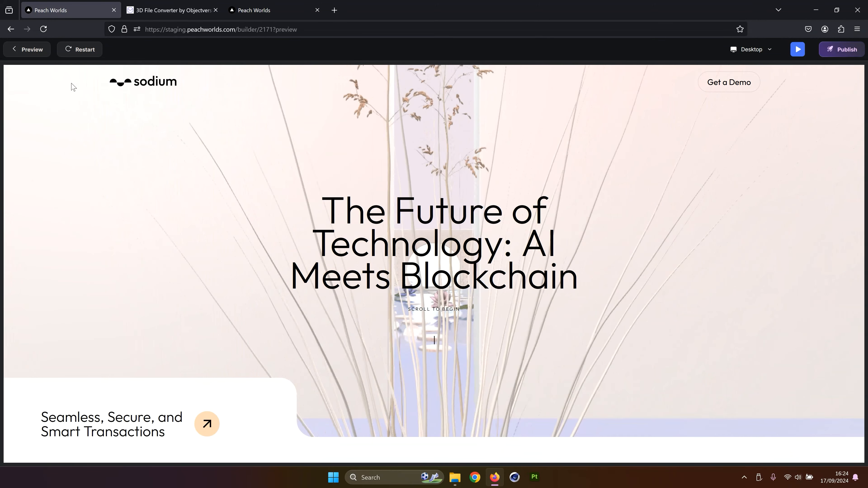
click(30, 49)
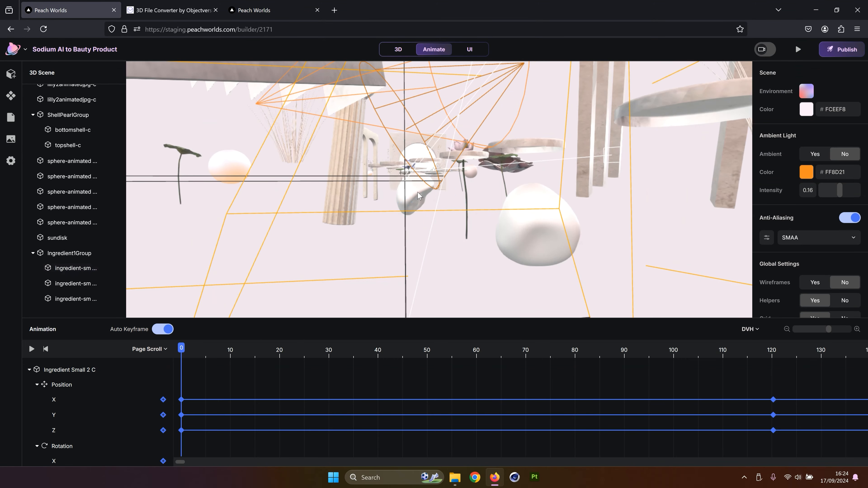
Move the first ingredient shape to a new position near the stepping stones at scroll 0
click(415, 194)
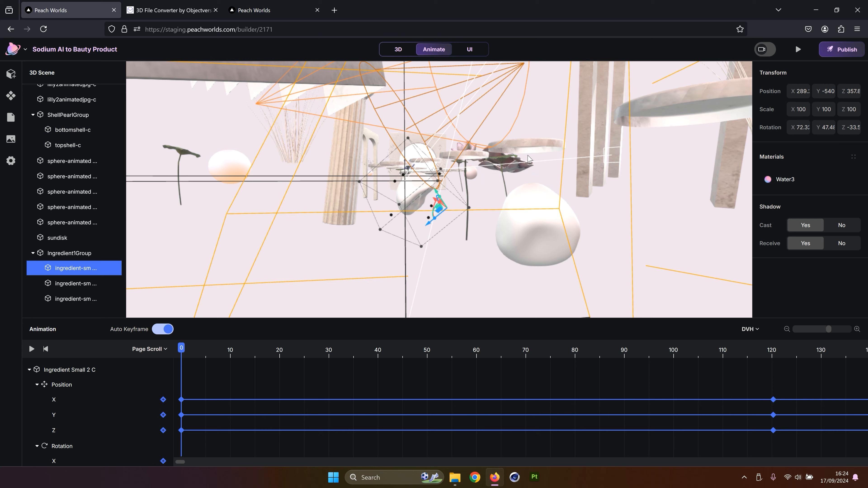
drag(545, 139, 430, 205)
click(364, 221)
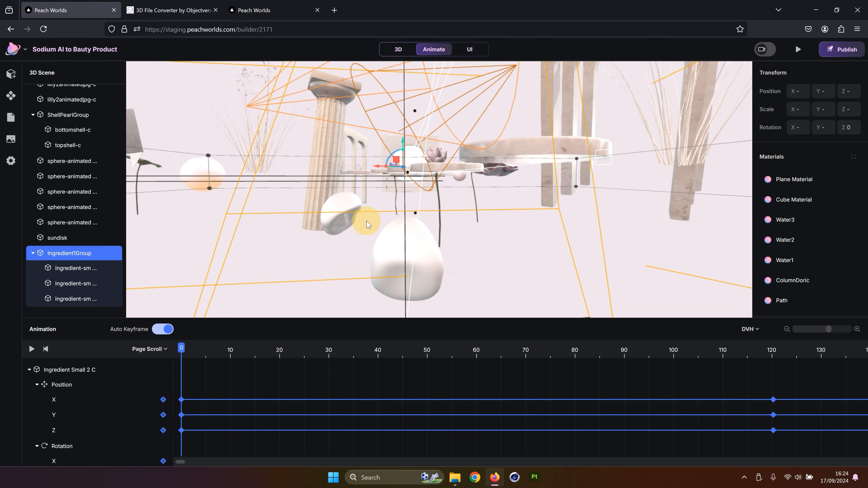
click(348, 207)
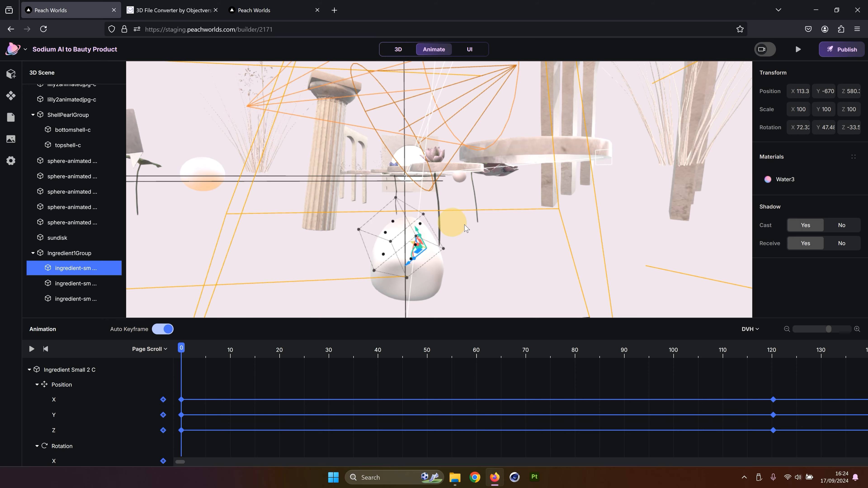
drag(542, 203, 535, 206)
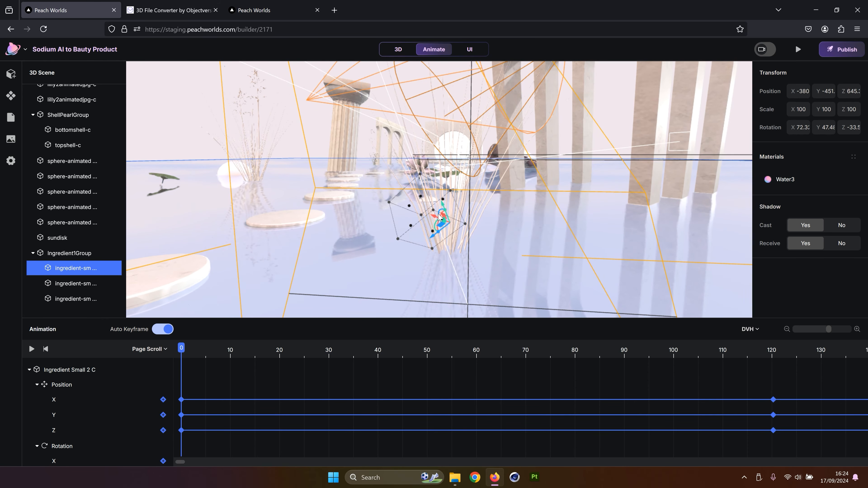
drag(400, 212, 397, 210)
drag(473, 181, 522, 212)
drag(492, 249, 421, 255)
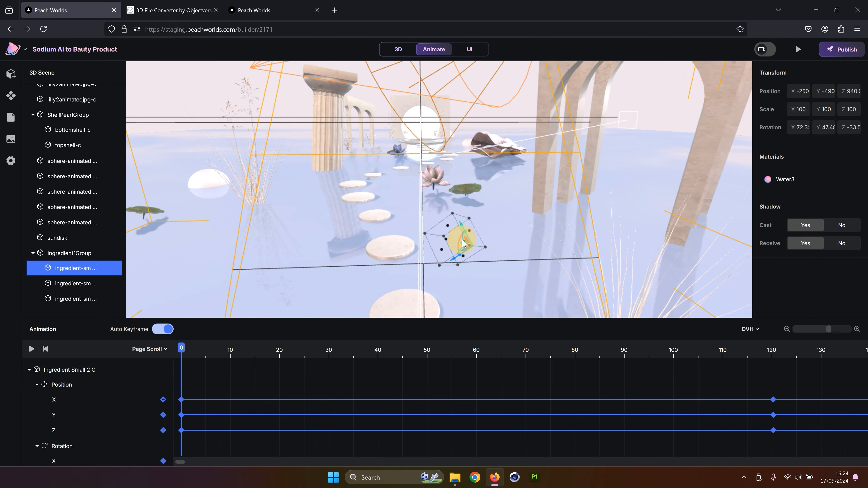
Preview the landing page and scroll repeatedly between the hero and second sections
click(795, 53)
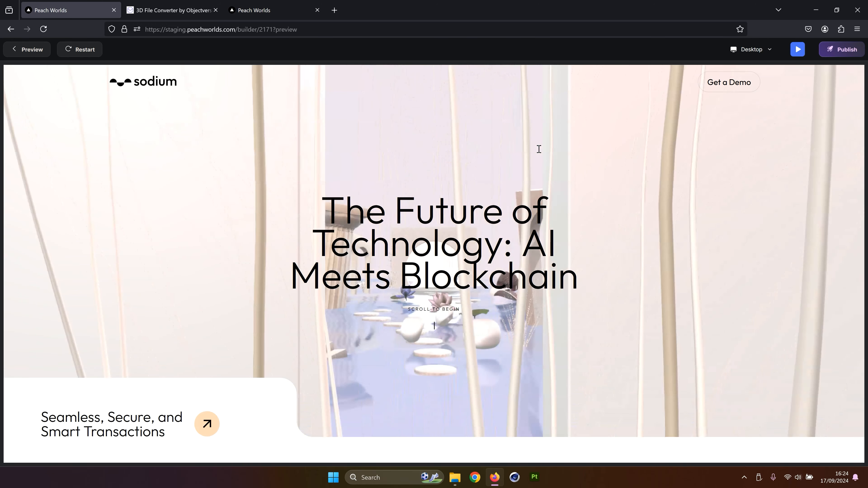
scroll(539, 149, down, 5)
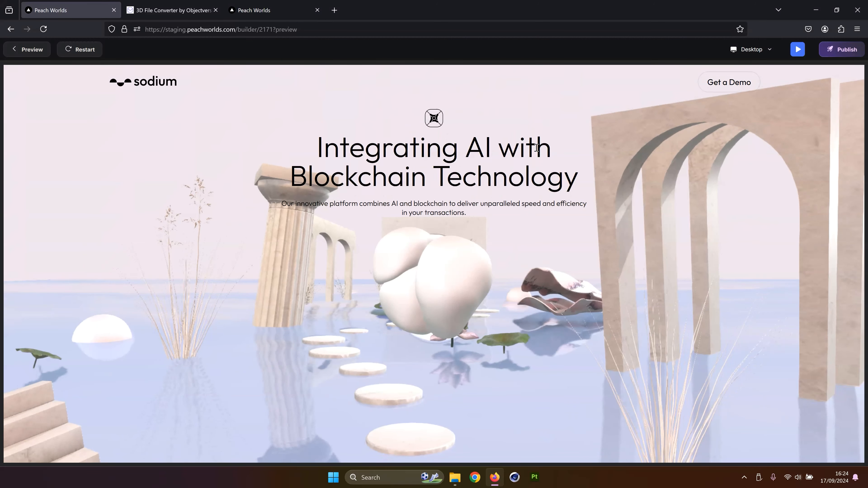
scroll(536, 147, up, 5)
scroll(532, 156, down, 5)
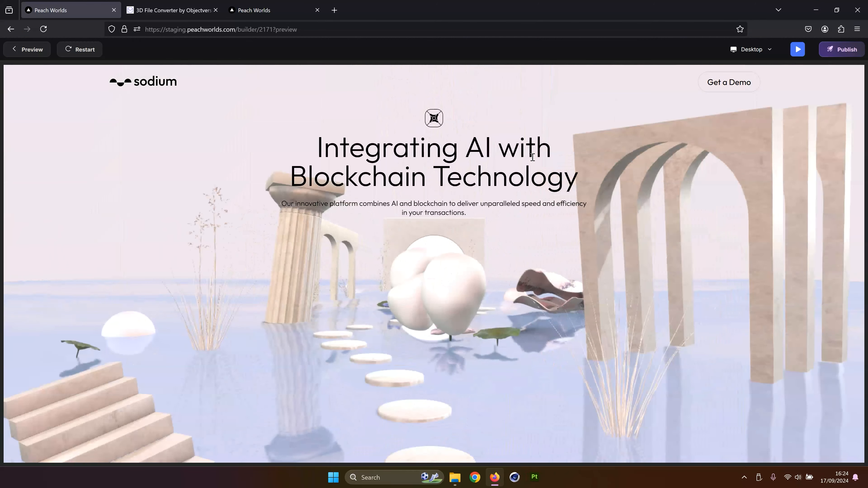
scroll(513, 189, up, 5)
scroll(512, 189, down, 5)
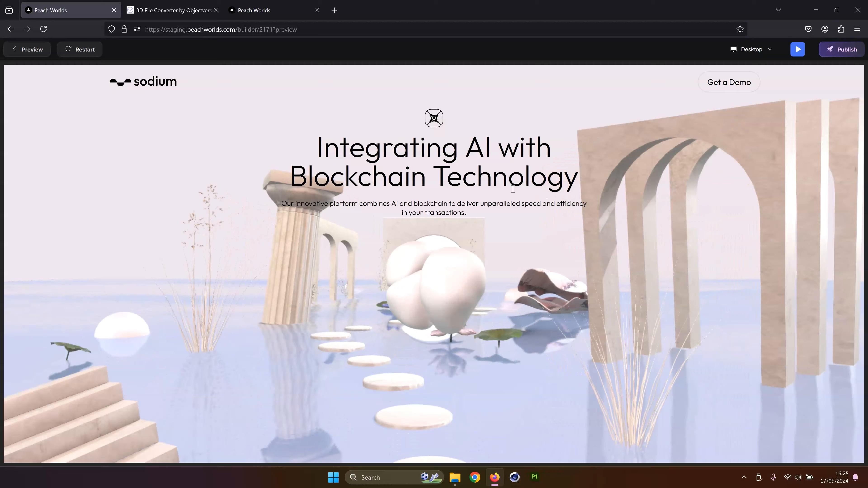
scroll(512, 189, up, 5)
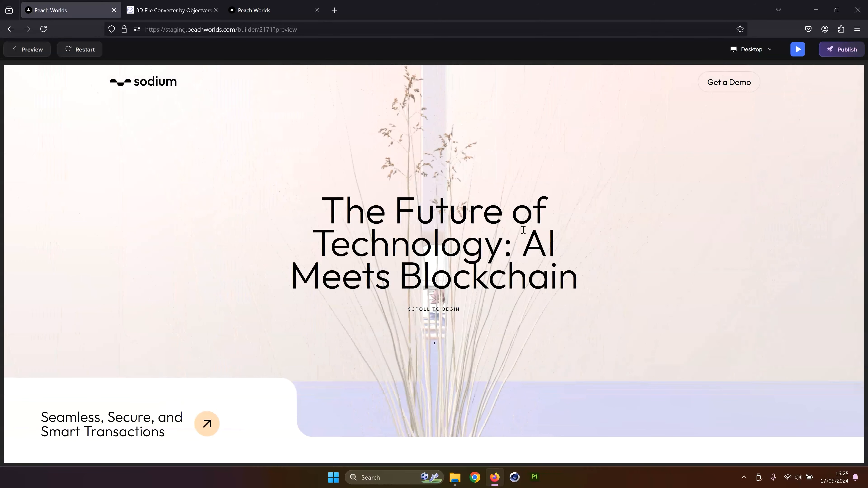
scroll(526, 236, down, 5)
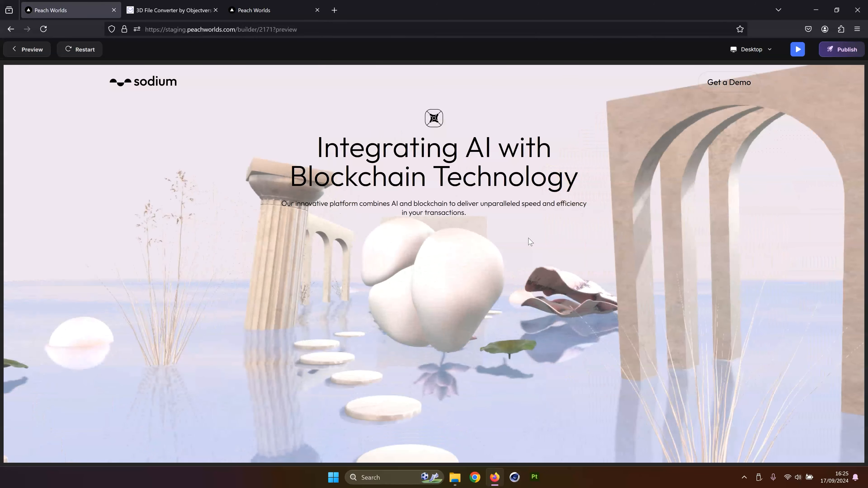
scroll(530, 242, up, 5)
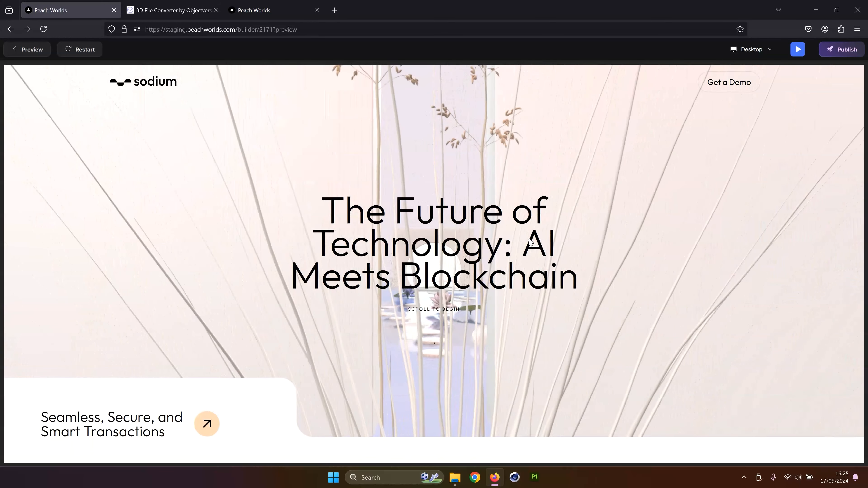
scroll(528, 241, down, 5)
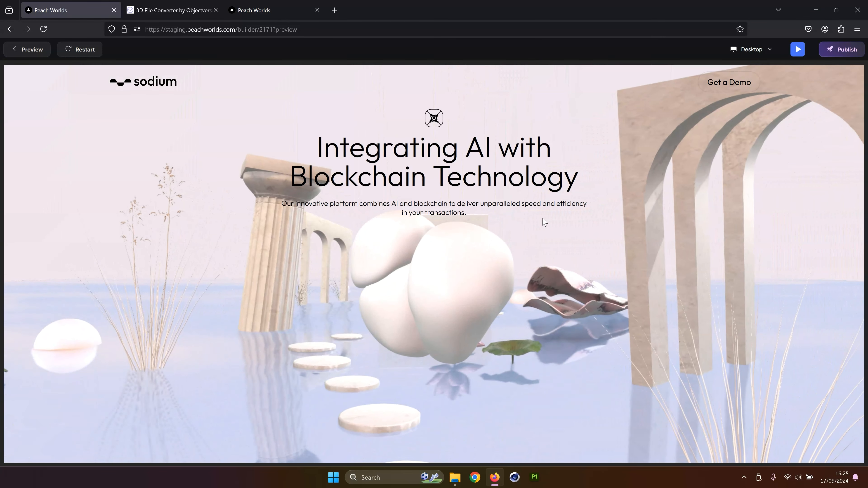
Exit the preview and adjust the first ingredient shape's placement at scroll 0
key(Escape)
click(73, 298)
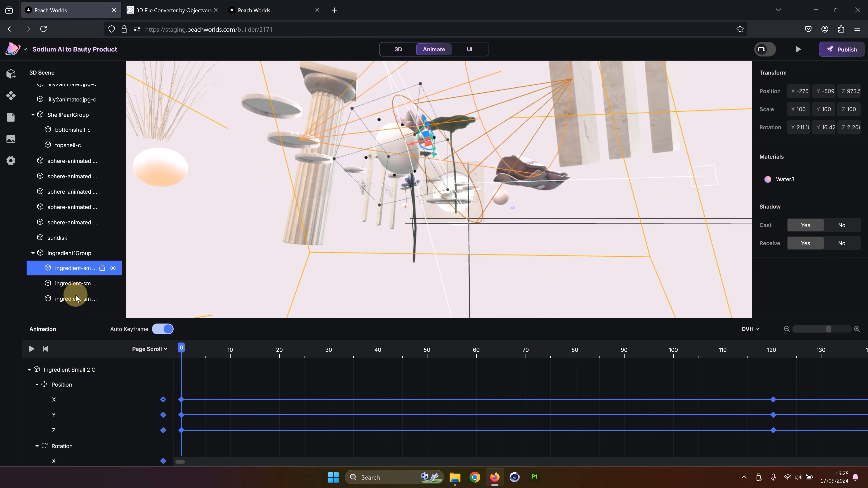
drag(462, 192, 434, 225)
click(325, 224)
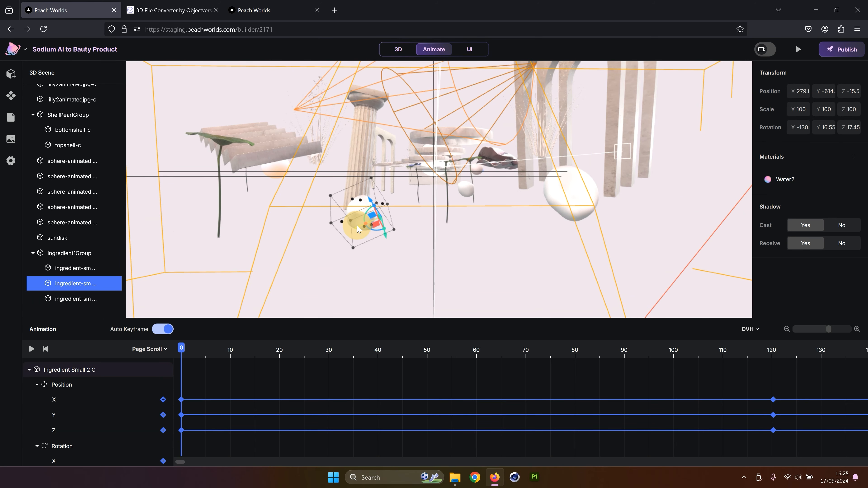
Preview the landing page again and scroll through the transition into the second section several times
click(797, 50)
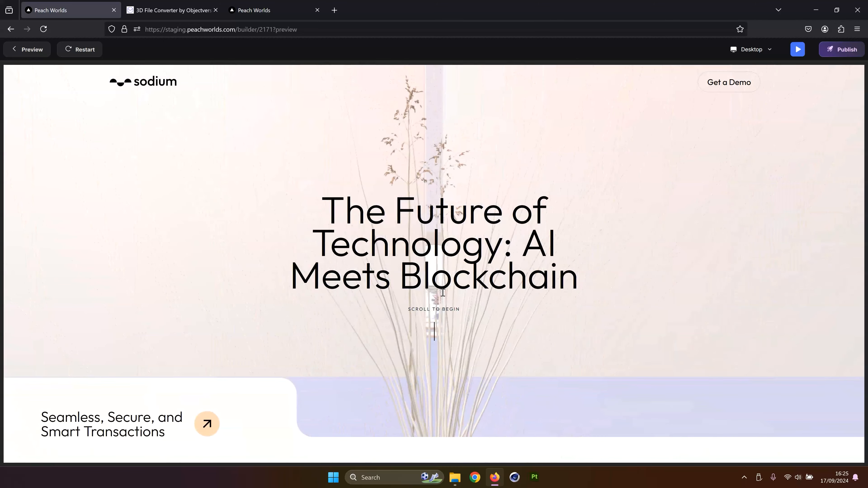
scroll(443, 292, down, 5)
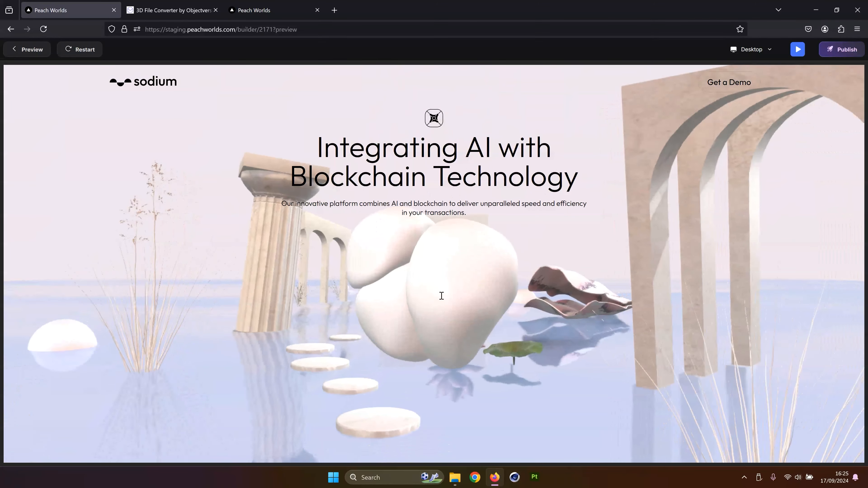
scroll(441, 296, up, 5)
scroll(475, 284, down, 3)
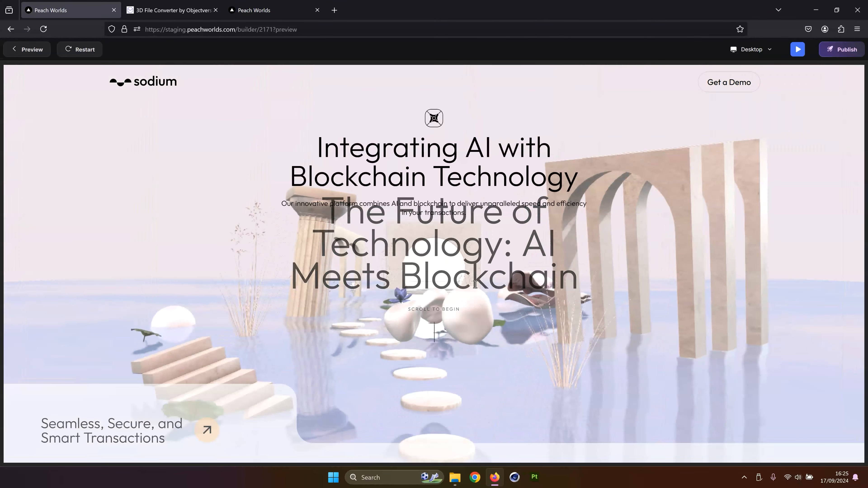
scroll(475, 284, down, 3)
scroll(439, 283, down, 3)
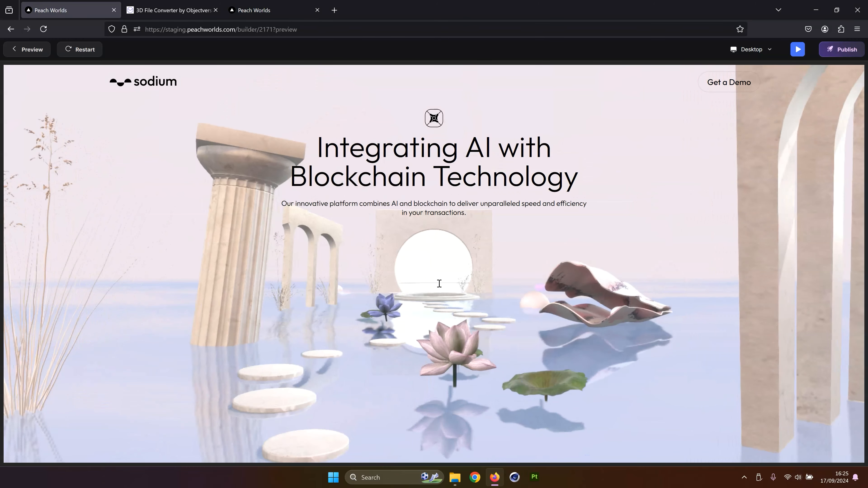
scroll(439, 284, up, 4)
scroll(439, 283, down, 2)
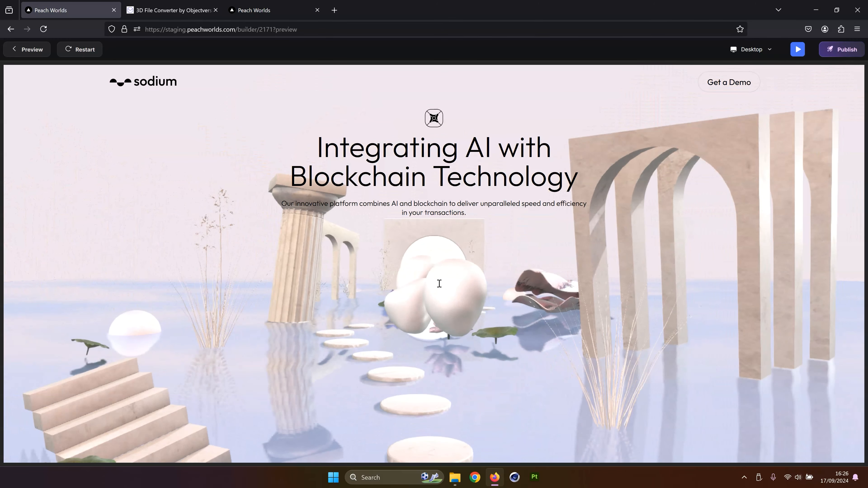
scroll(439, 283, down, 3)
scroll(439, 283, up, 2)
scroll(439, 283, down, 2)
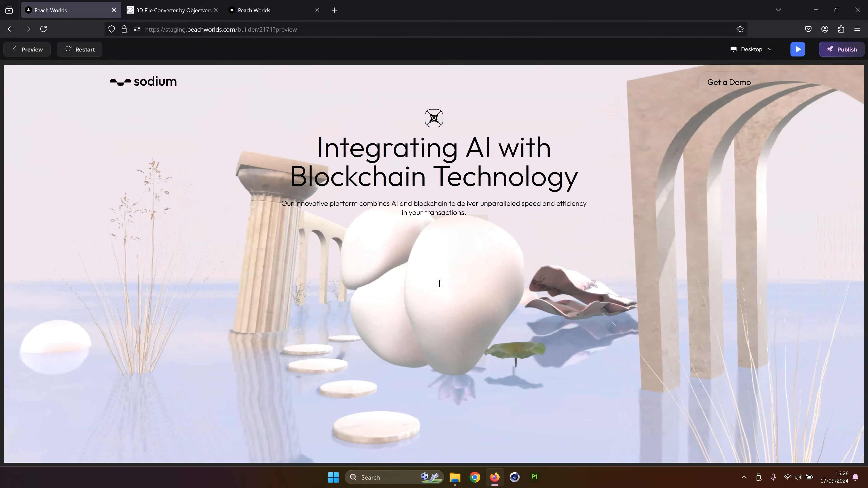
Scroll the preview once more between the hero and second sections, then exit the preview
scroll(439, 283, up, 4)
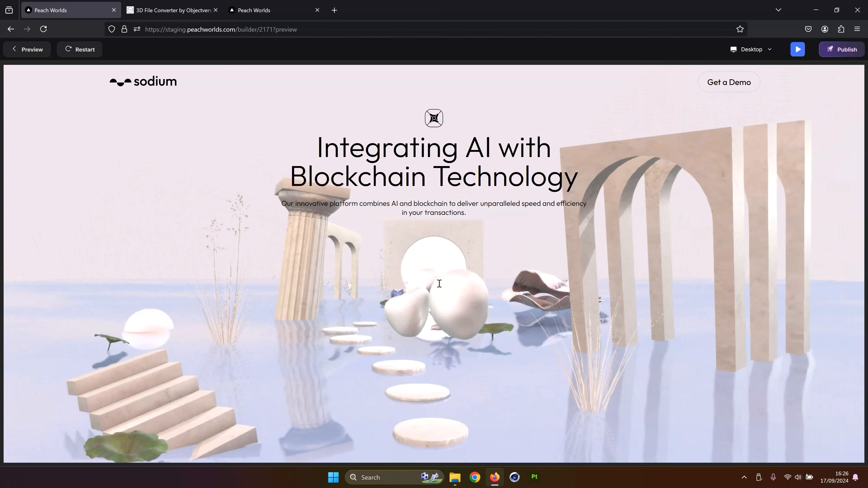
scroll(439, 283, down, 3)
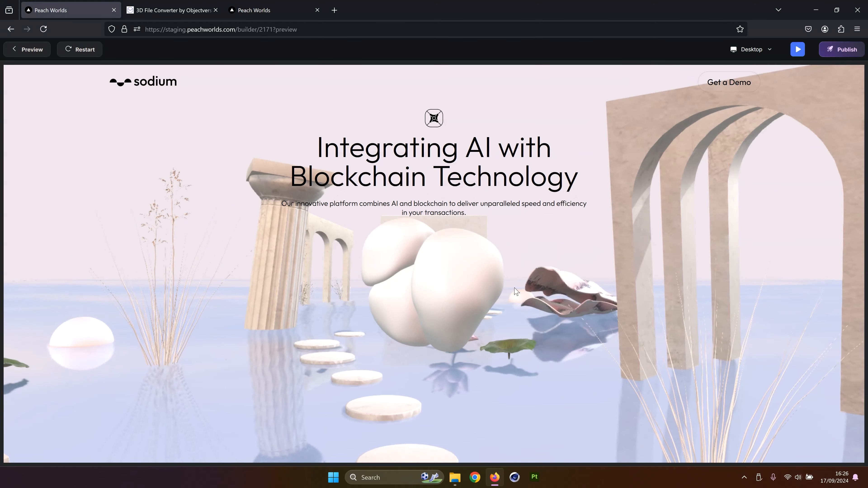
click(38, 51)
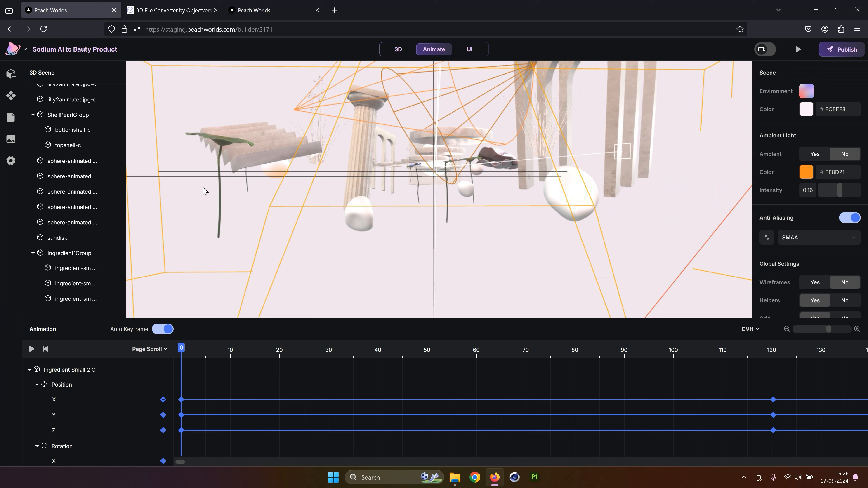
Select the first ingredient group and scrub the scroll timeline between 0 and 120 to inspect its motion
click(544, 113)
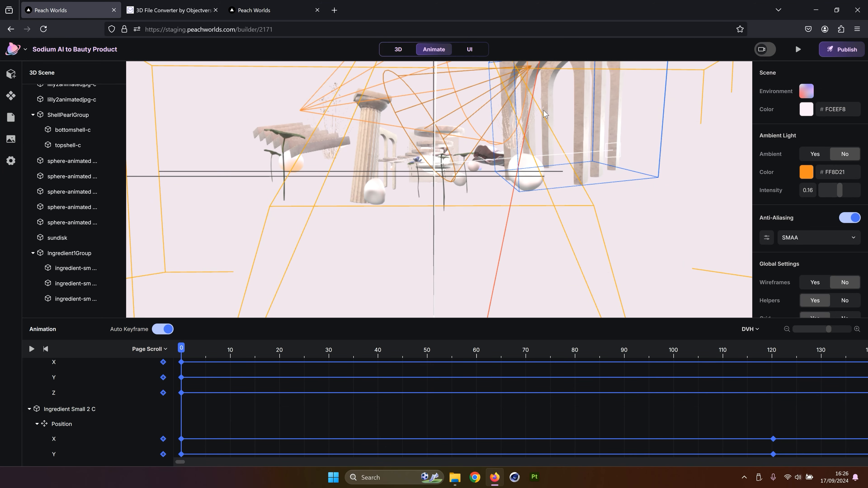
click(83, 253)
click(167, 230)
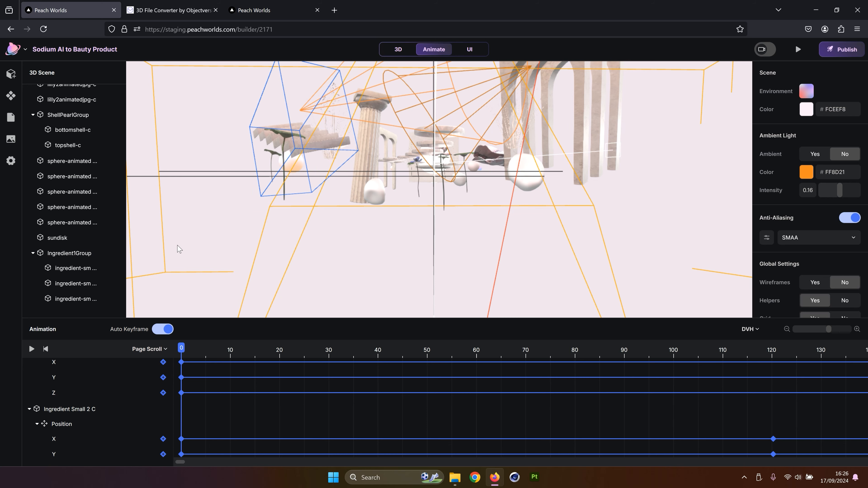
drag(181, 348, 775, 352)
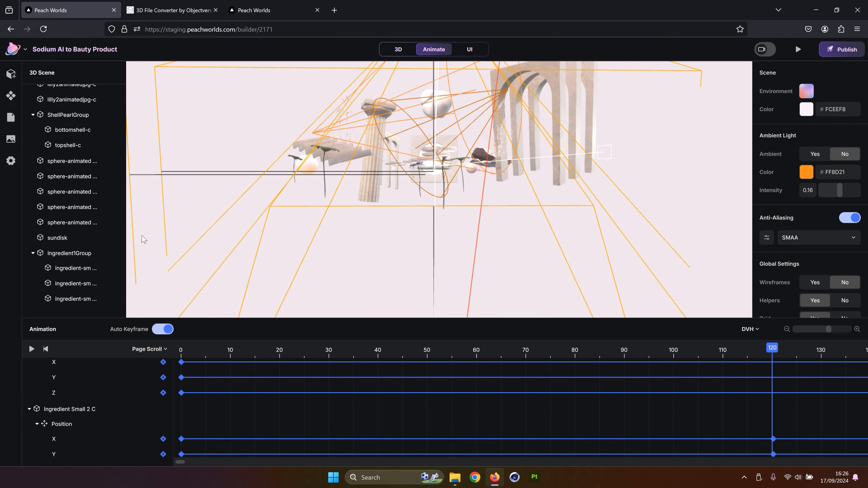
click(78, 255)
scroll(369, 396, down, 5)
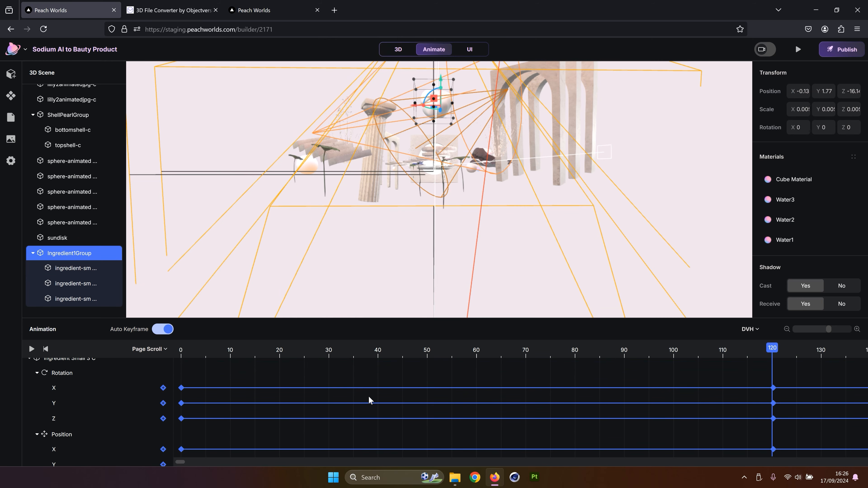
scroll(368, 396, down, 3)
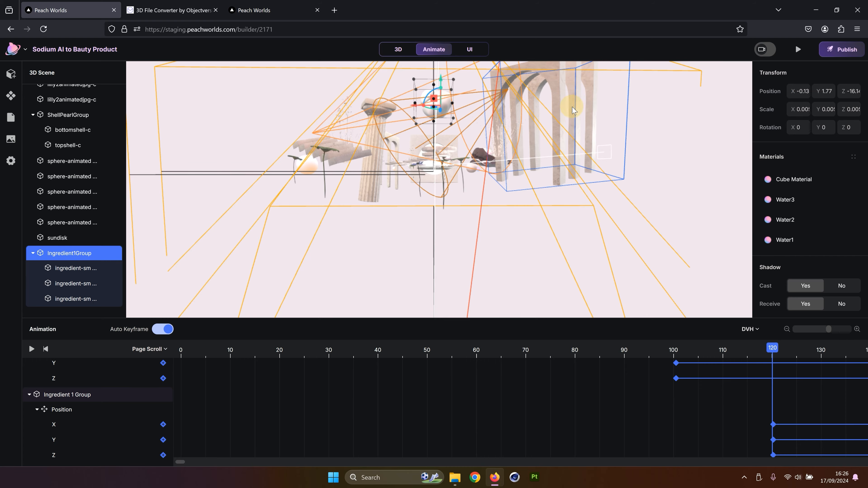
drag(574, 110, 544, 127)
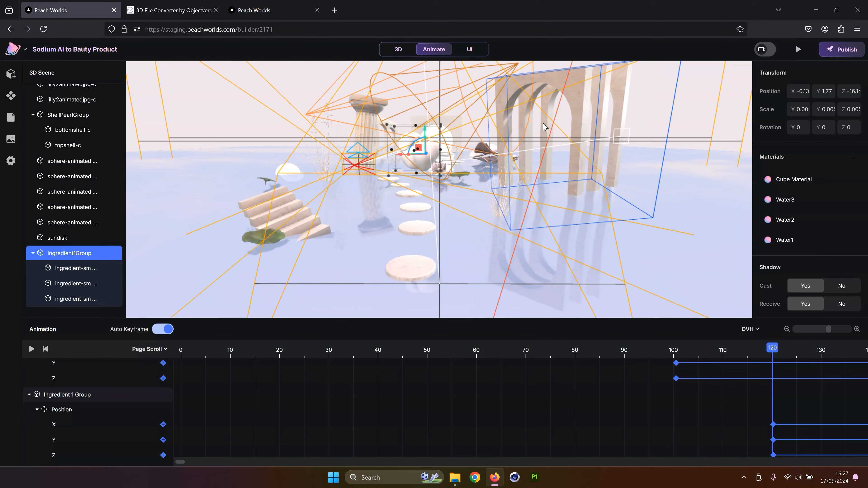
scroll(543, 124, up, 3)
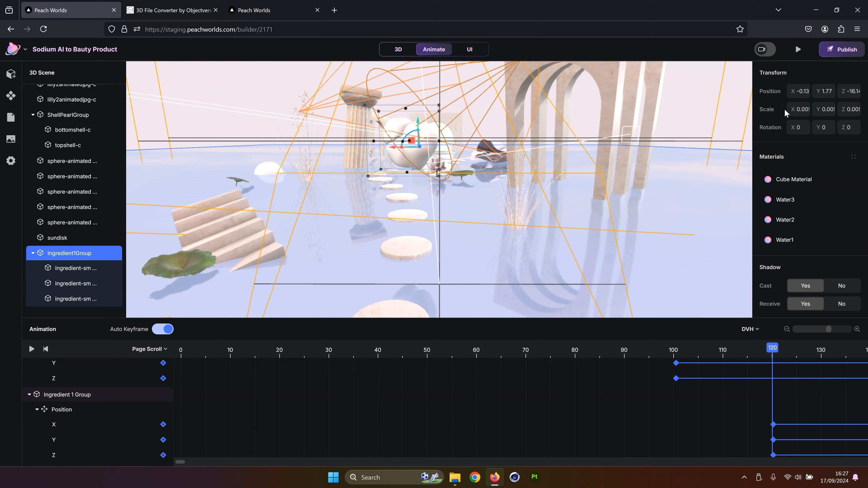
drag(418, 161, 444, 125)
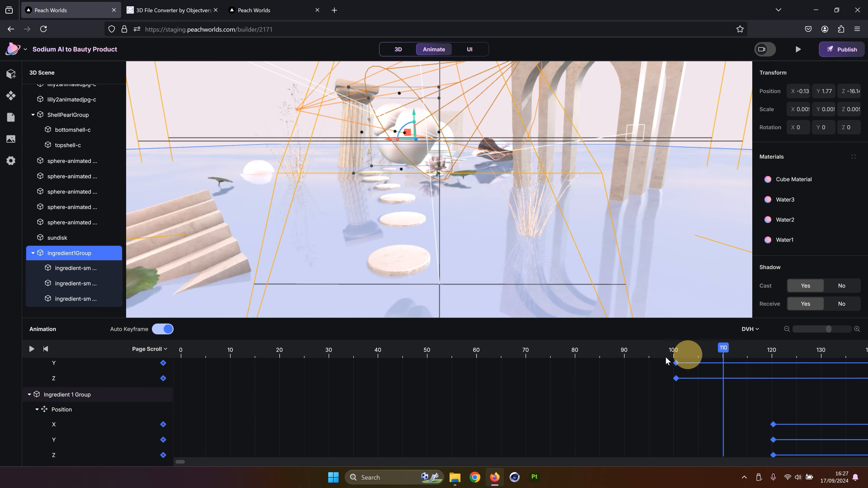
drag(665, 357, 195, 413)
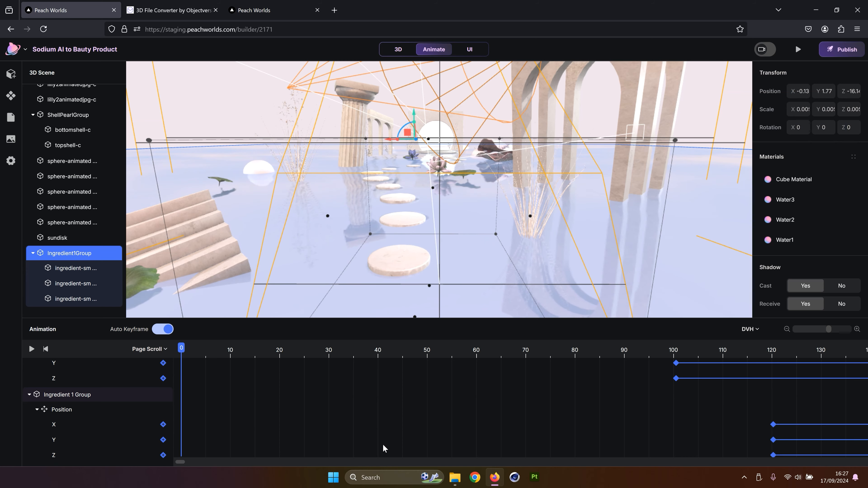
drag(181, 347, 771, 347)
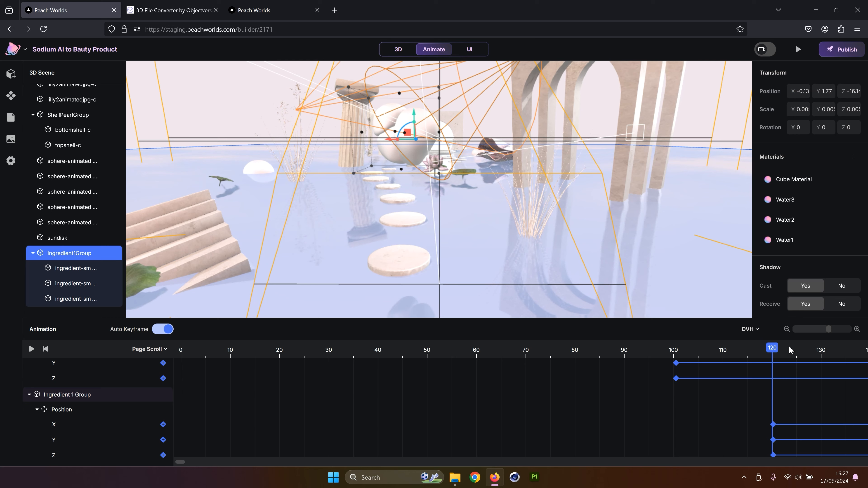
Move the playhead to scroll 160 and set the ingredient group's rotation to Y 12 and Z 10
click(821, 330)
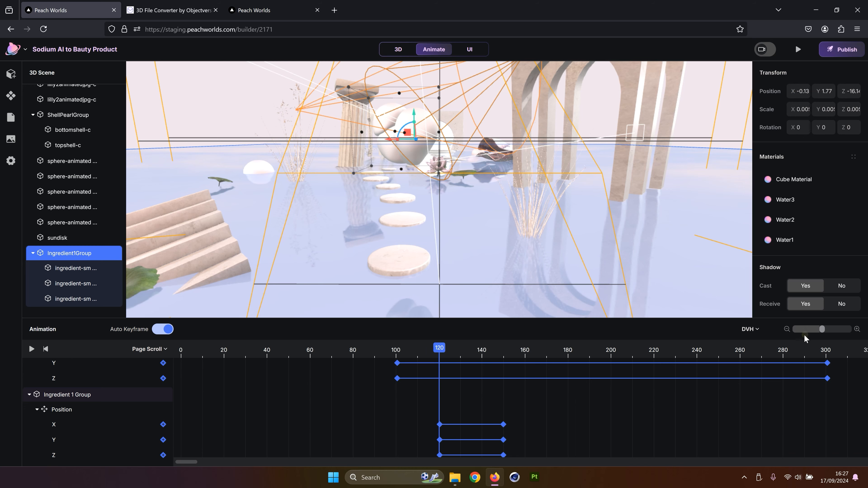
scroll(440, 356, down, 2)
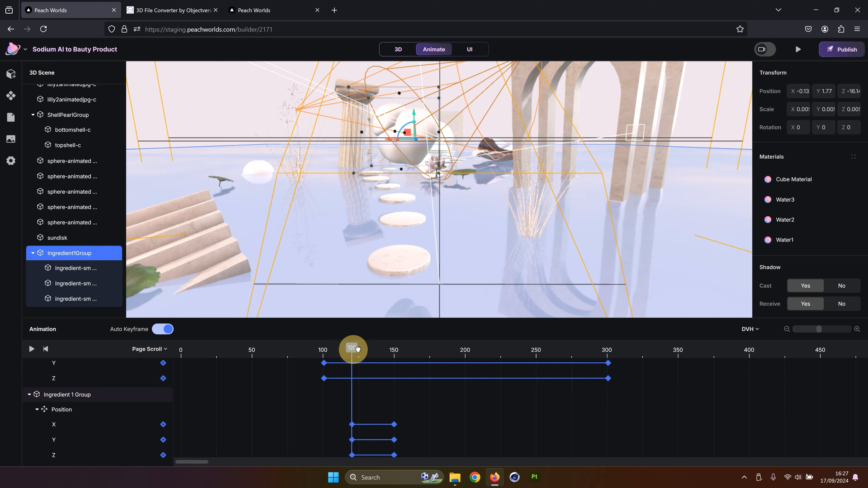
drag(358, 349, 394, 346)
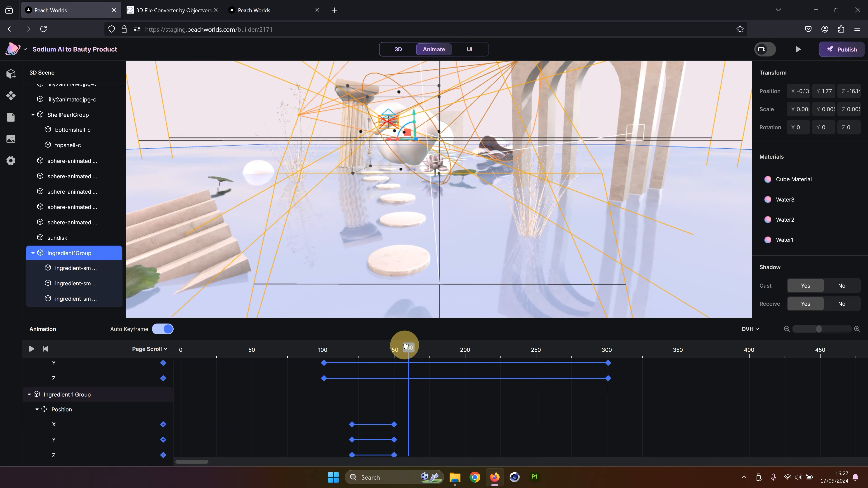
click(406, 346)
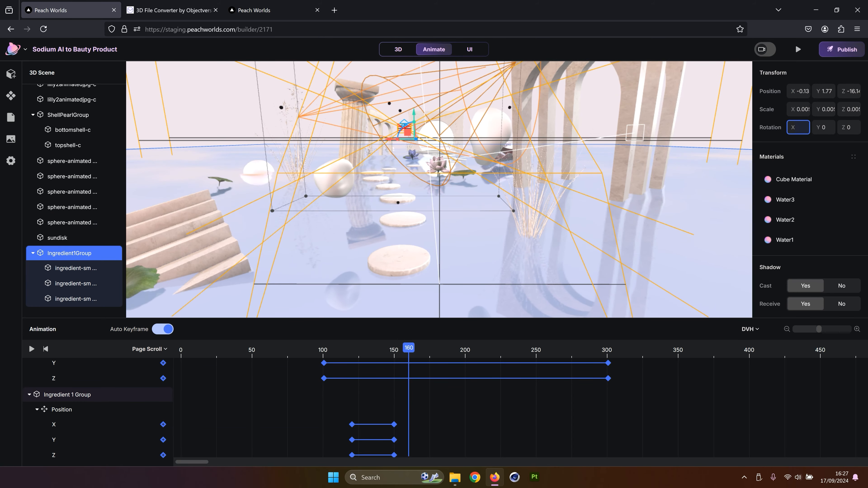
click(821, 127)
text(12)
key(Return)
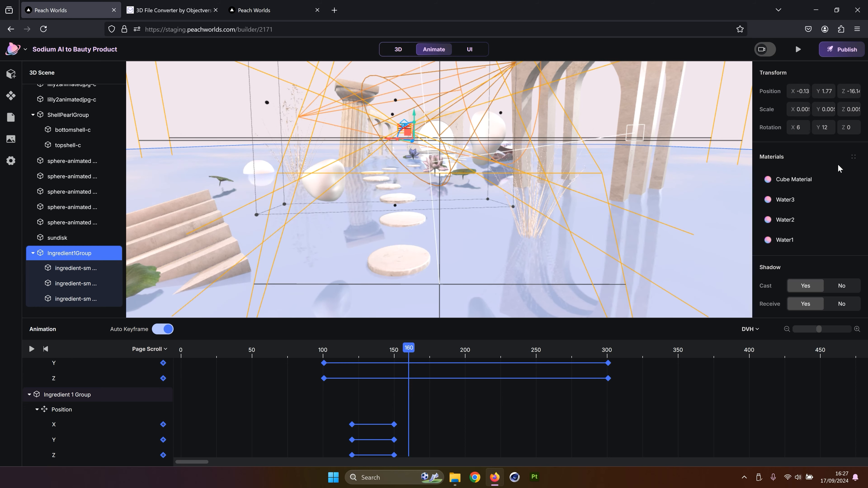
text(1)
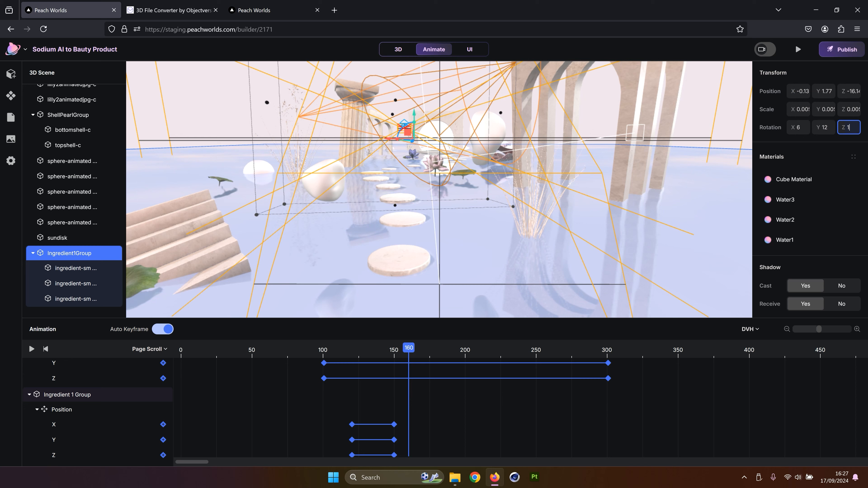
text(0)
key(Return)
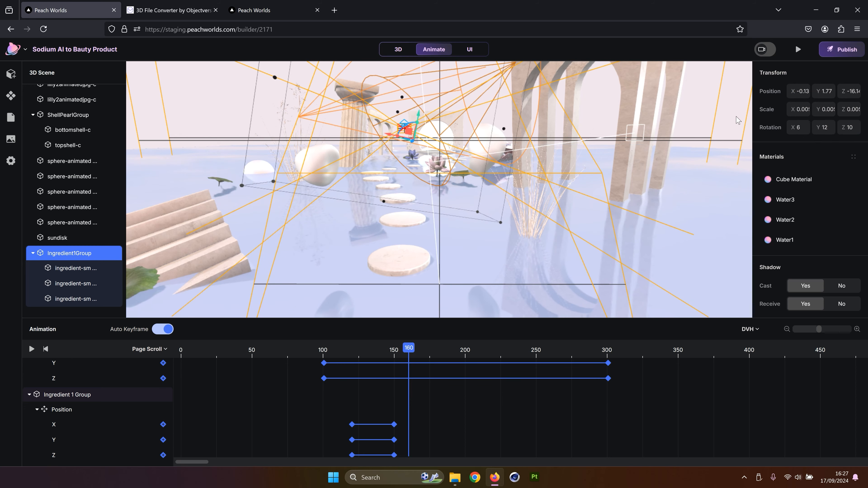
Set the ingredient group's rotation at scroll 160 to X 30, Y 22 and Z 24
scroll(454, 406, down, 3)
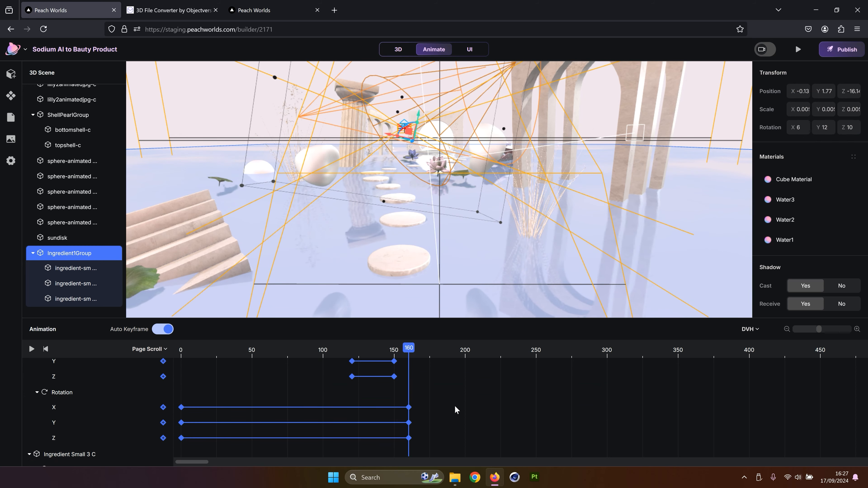
click(454, 405)
click(74, 252)
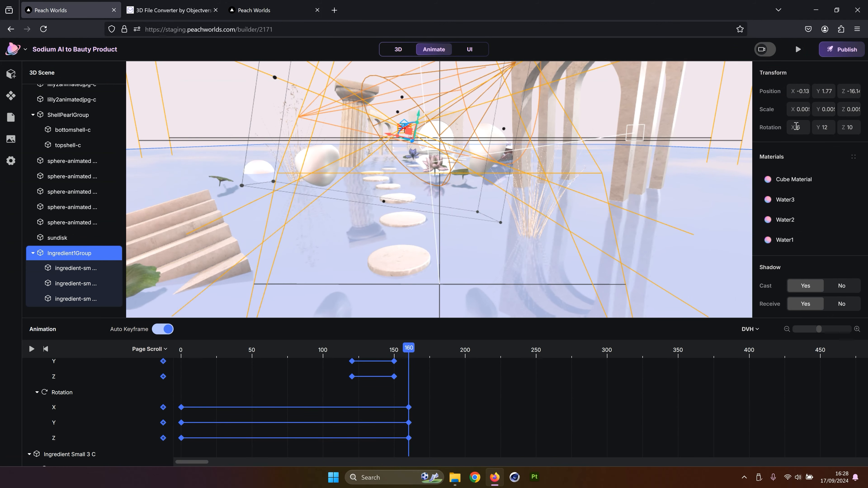
text(15)
key(Return)
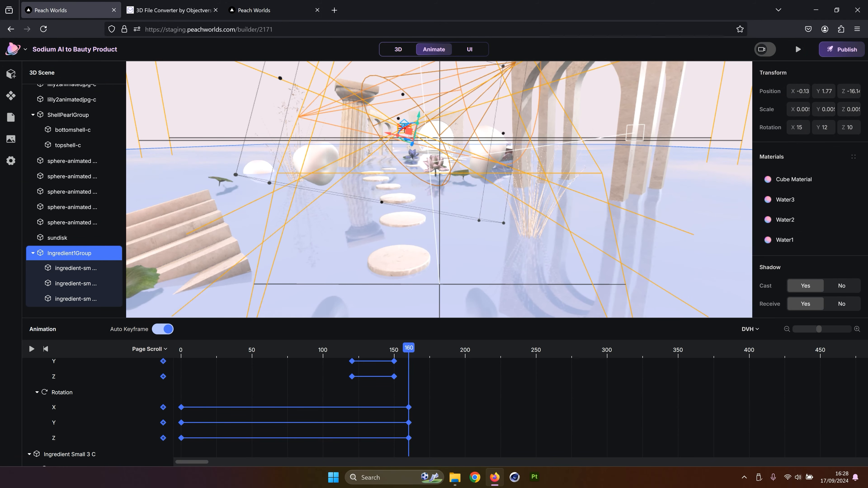
text(30)
key(Return)
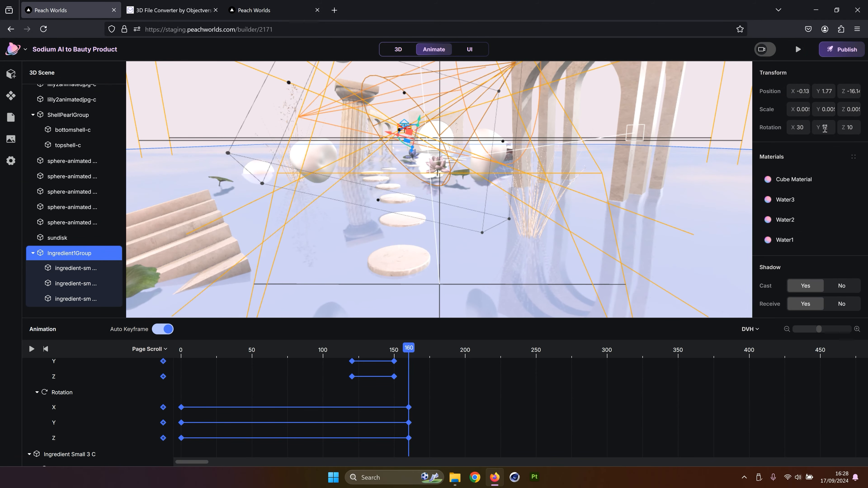
text(22)
key(Return)
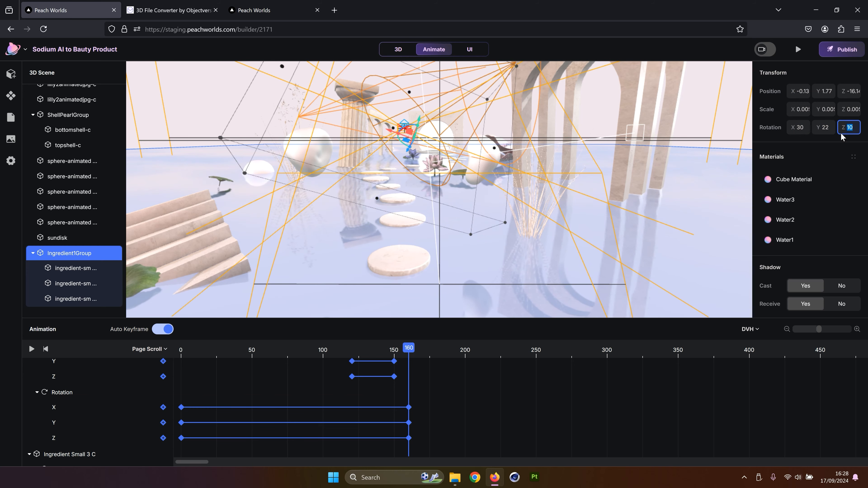
text(24)
key(Return)
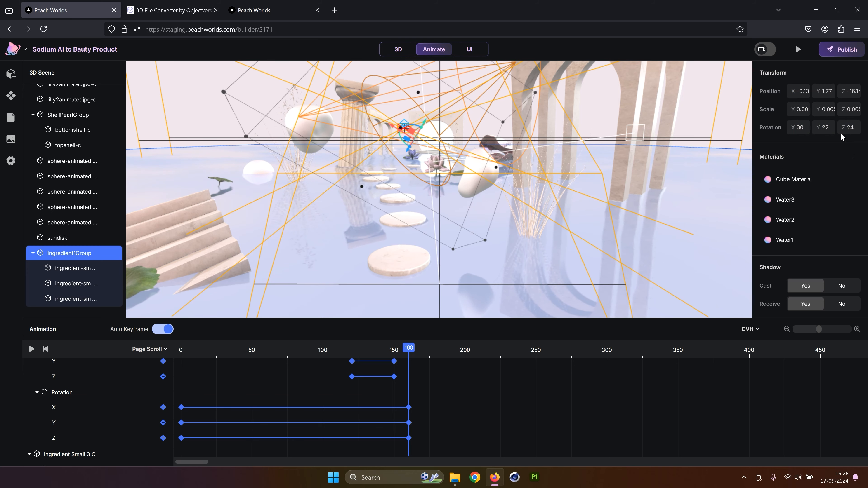
Preview the landing page scroll, then exit the preview
click(797, 49)
scroll(553, 169, down, 3)
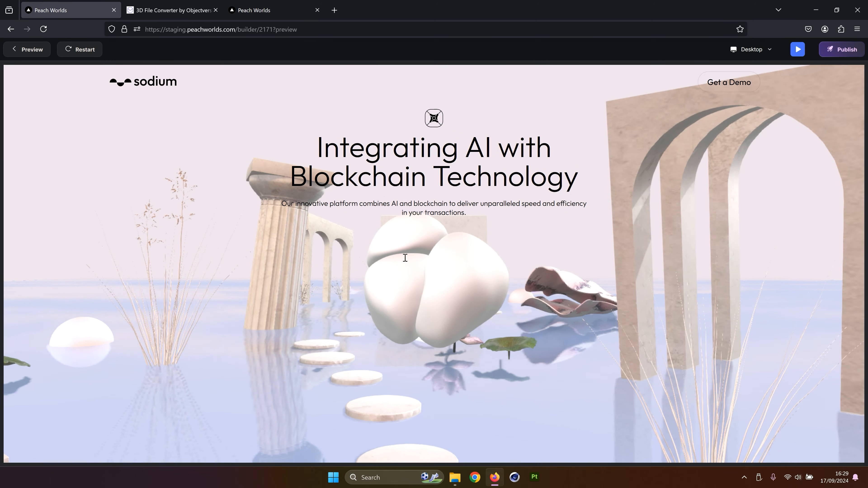
key(Escape)
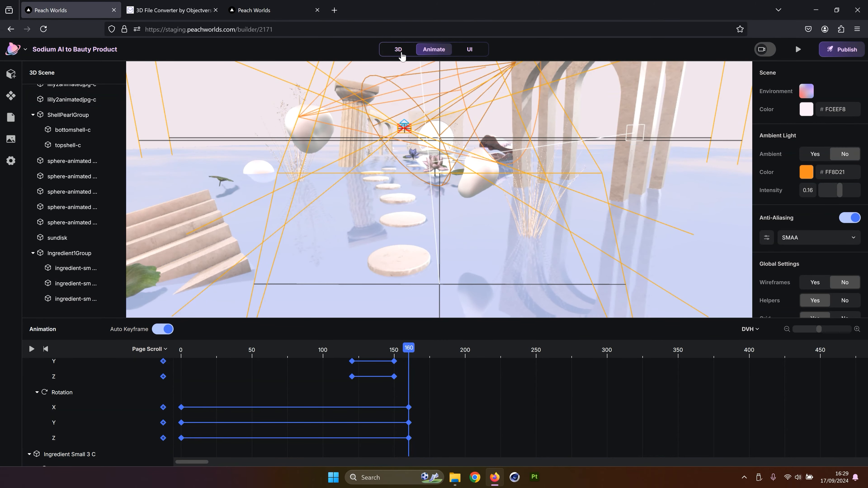
In 3D mode, select the third ingredient shape and set its Water1 material colour to FFB8C8
click(393, 53)
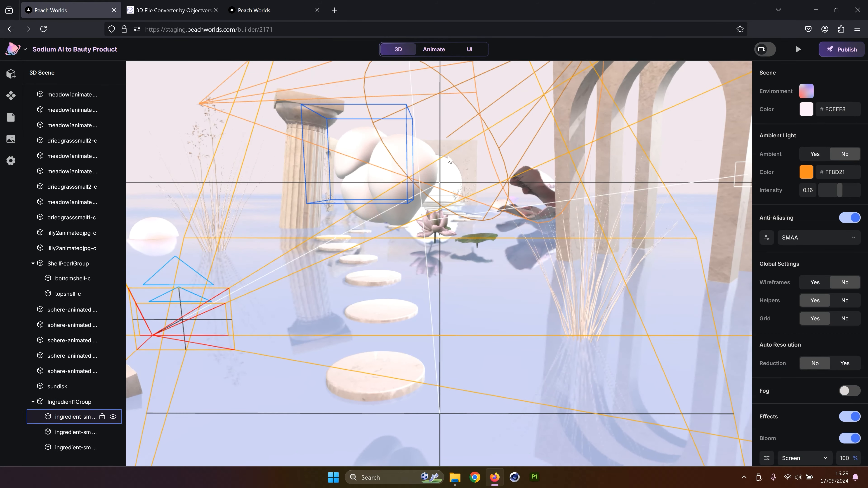
click(460, 157)
click(391, 249)
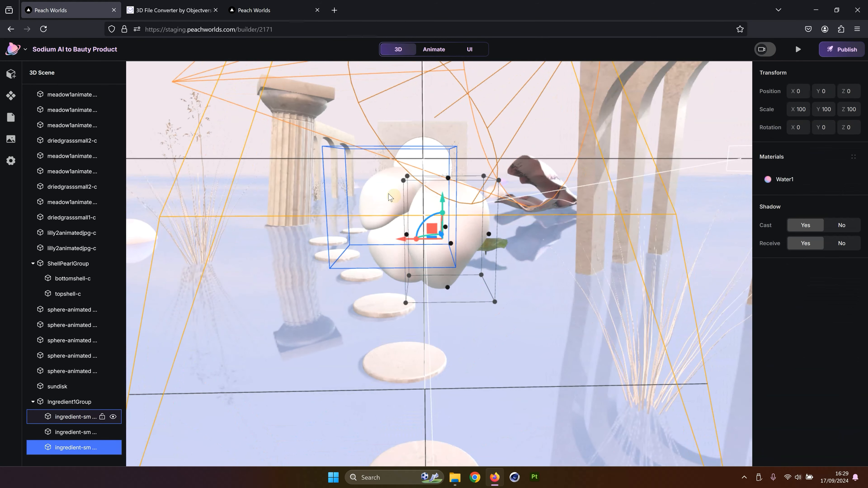
click(391, 249)
click(445, 216)
click(393, 201)
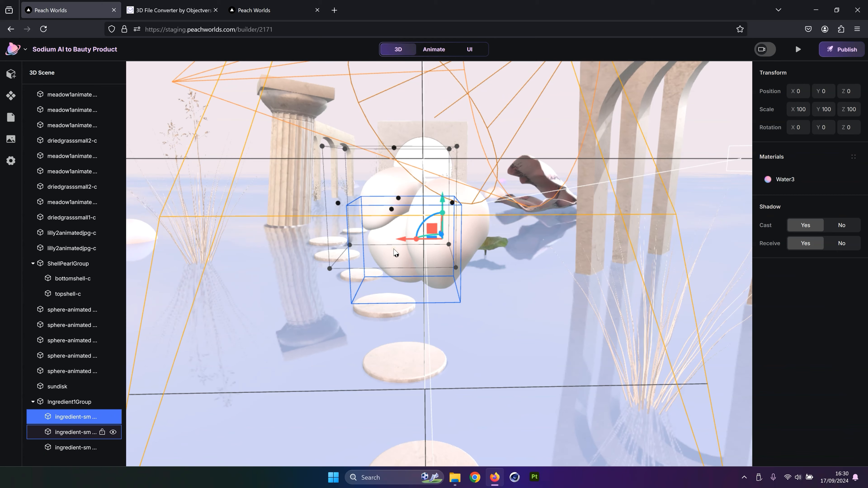
click(395, 252)
click(456, 218)
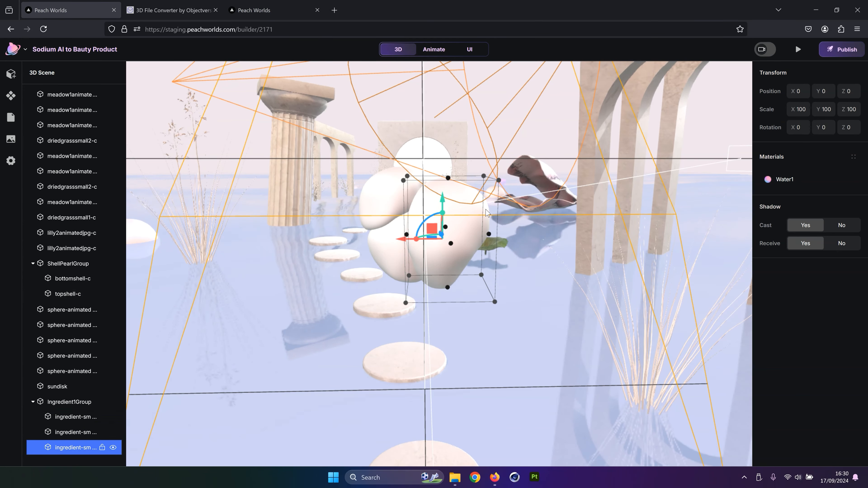
click(772, 179)
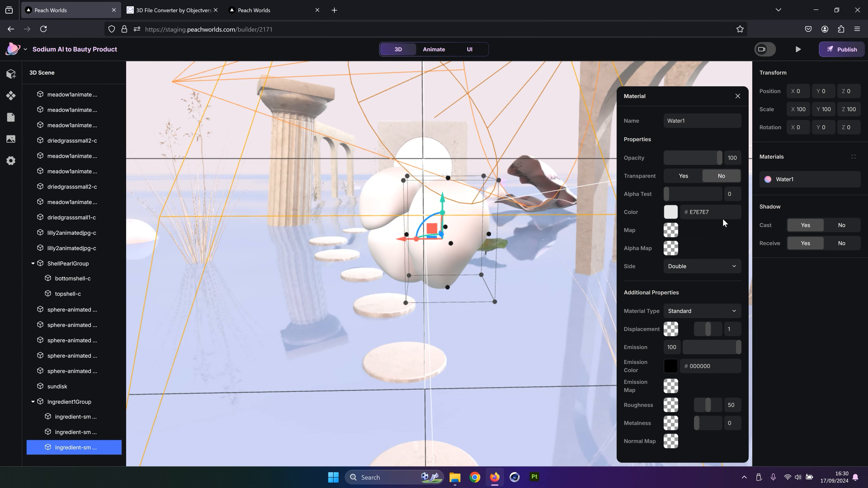
click(682, 214)
text(FFB8C8)
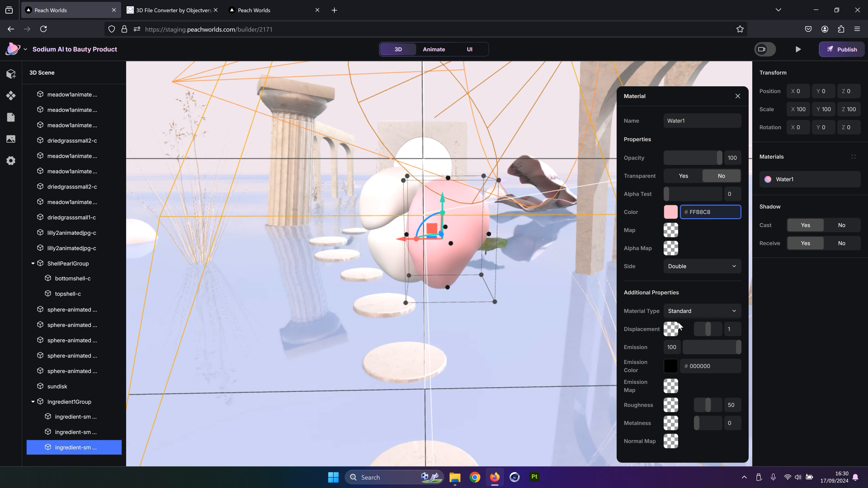
Set the selected ingredient shape's emission colour to 272727
click(670, 366)
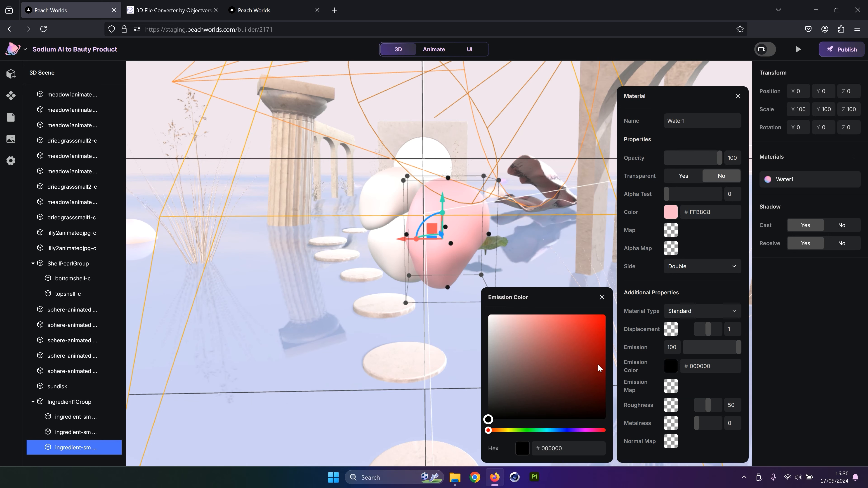
mouse_move(486, 412)
mouse_down()
mouse_move(485, 384)
mouse_move(478, 404)
mouse_up()
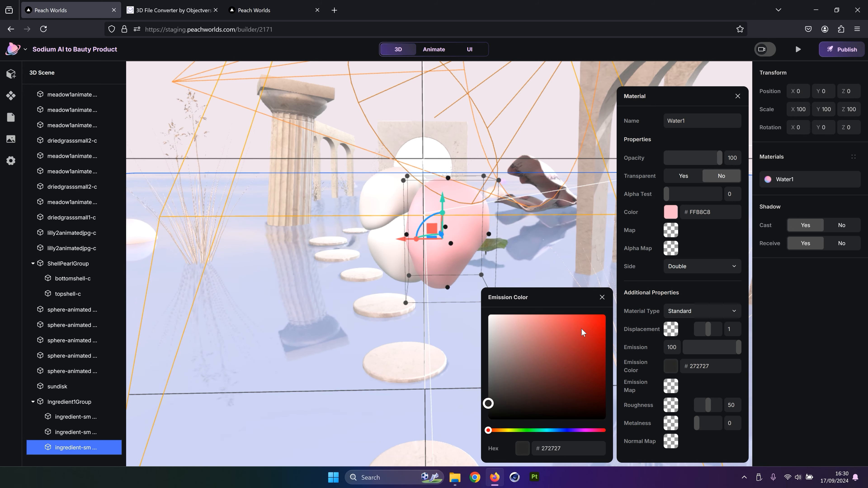
click(600, 297)
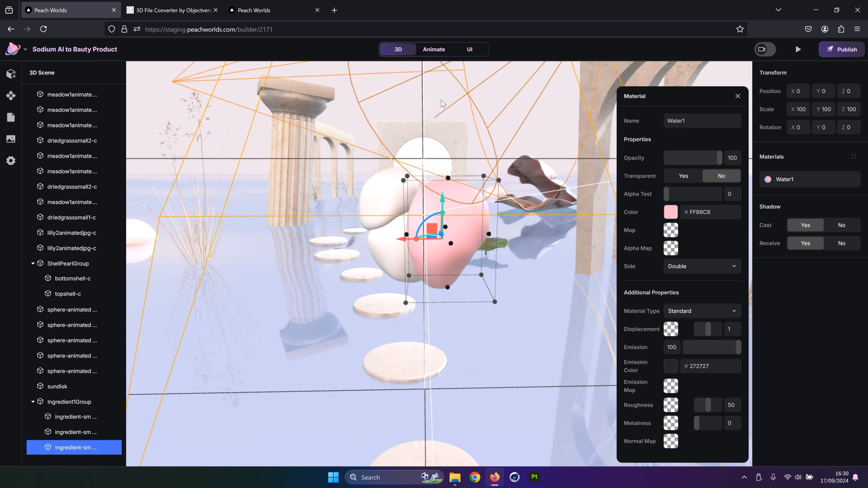
Select the first ingredient shape and paste FFD59C as its Water3 material colour
click(567, 160)
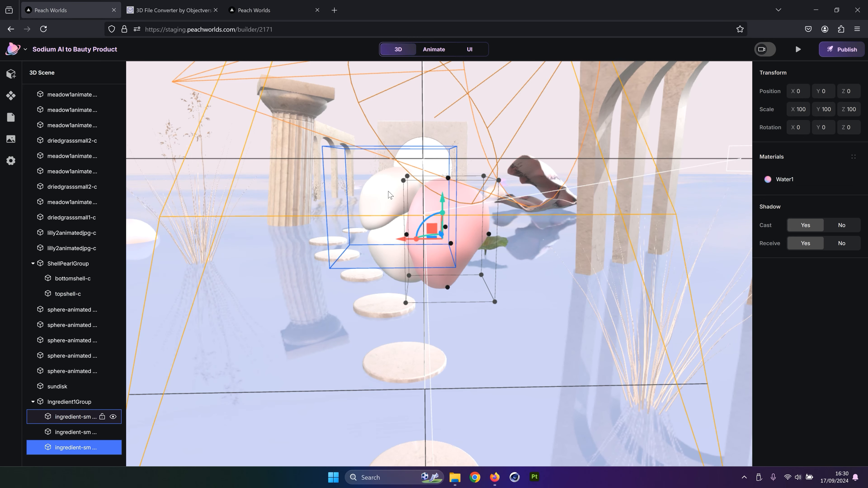
click(420, 196)
click(787, 180)
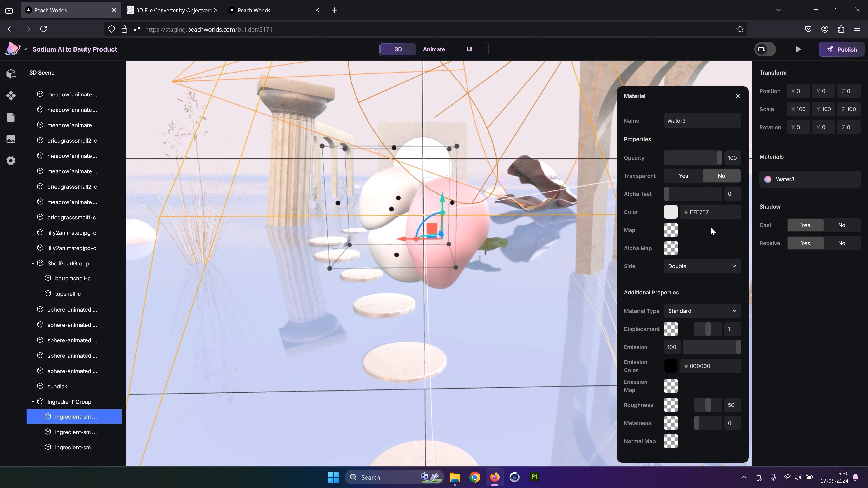
click(711, 212)
text(FFD59C)
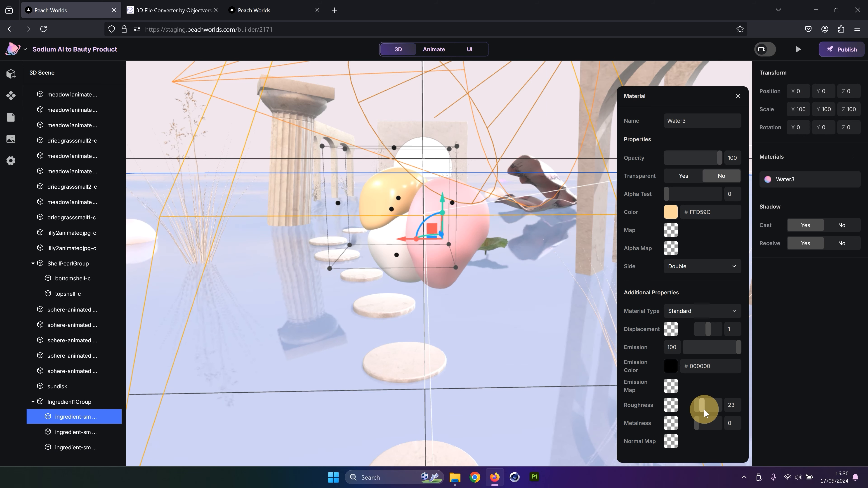
Select the second ingredient shape and paste 9CBCFF as its Water2 material colour
click(75, 432)
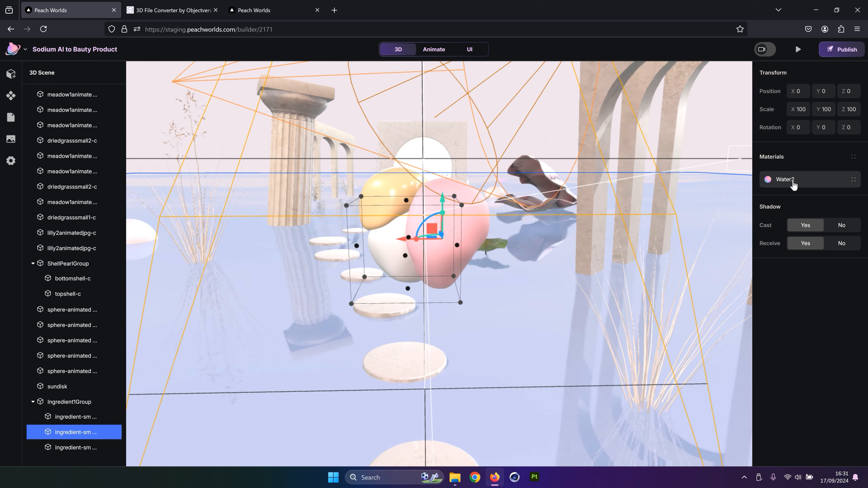
click(792, 179)
click(683, 215)
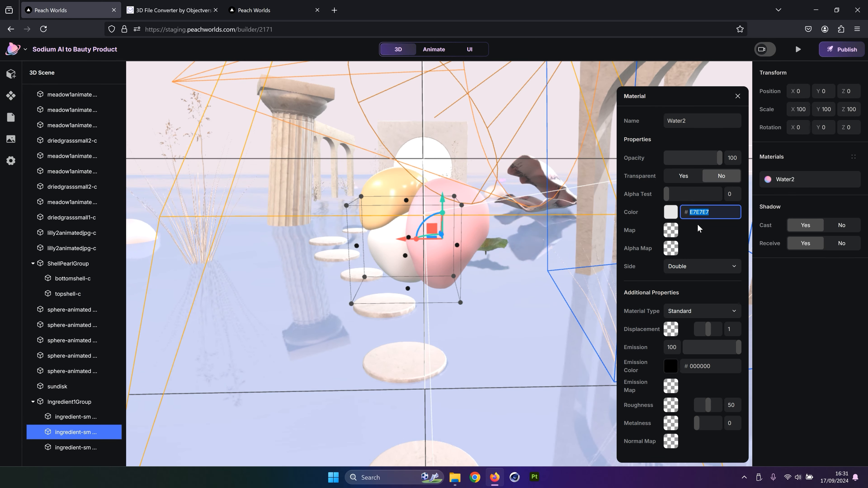
text(9CBCFF)
Set the Water2 material's metalness to 100, make it transparent with opacity 21, and roughness about 32
click(708, 236)
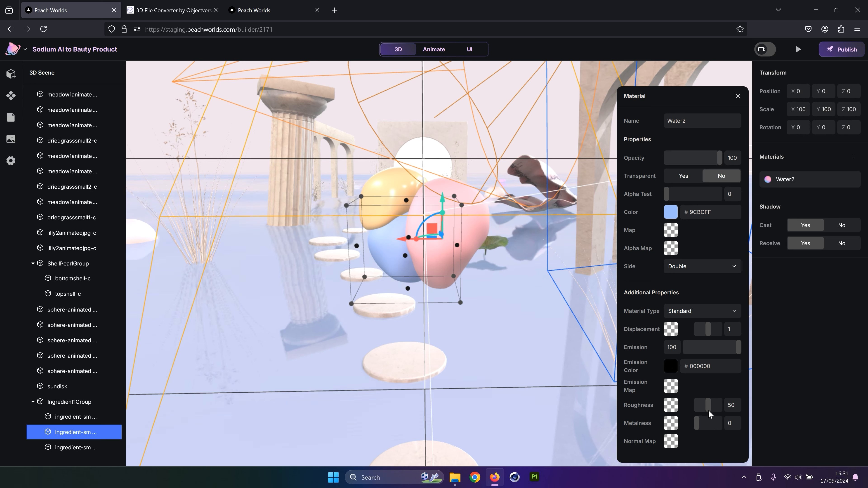
drag(697, 429, 703, 406)
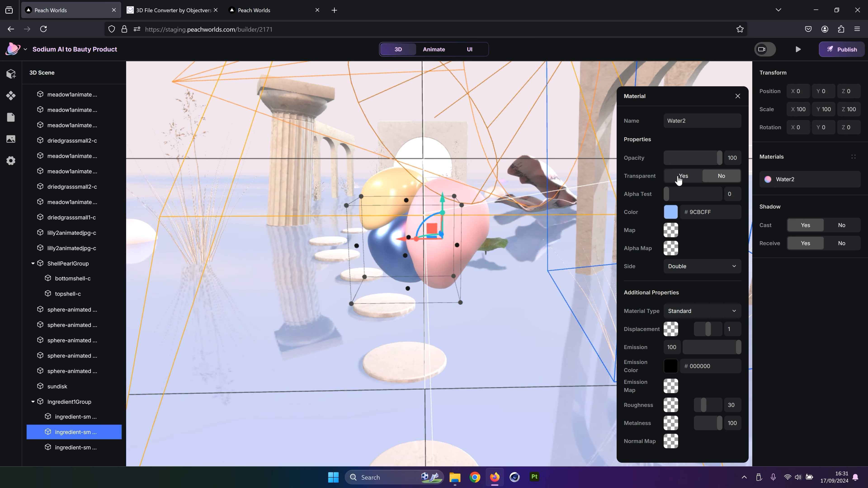
click(680, 176)
drag(719, 164, 680, 168)
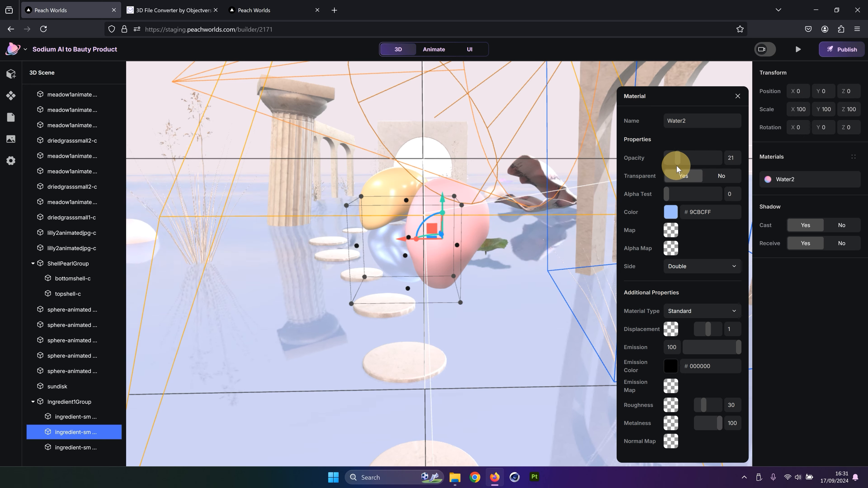
drag(706, 408, 710, 410)
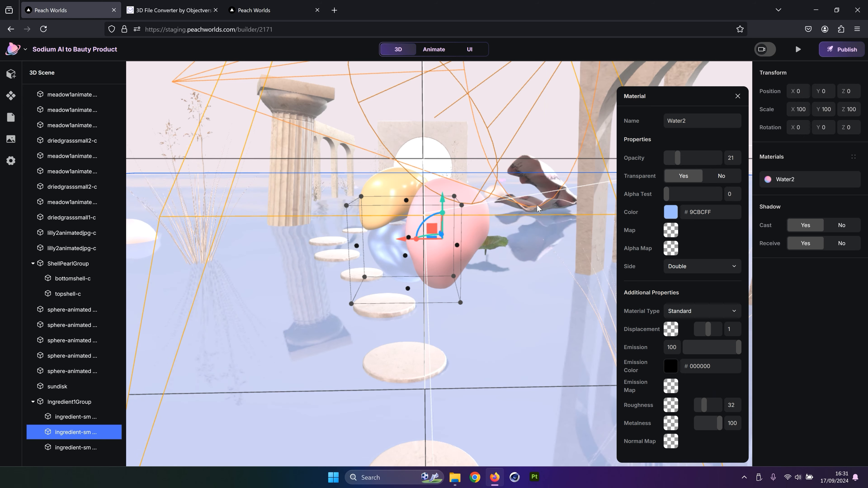
Preview the landing page's scroll animation, then exit the preview
drag(537, 206, 535, 198)
drag(409, 150, 403, 149)
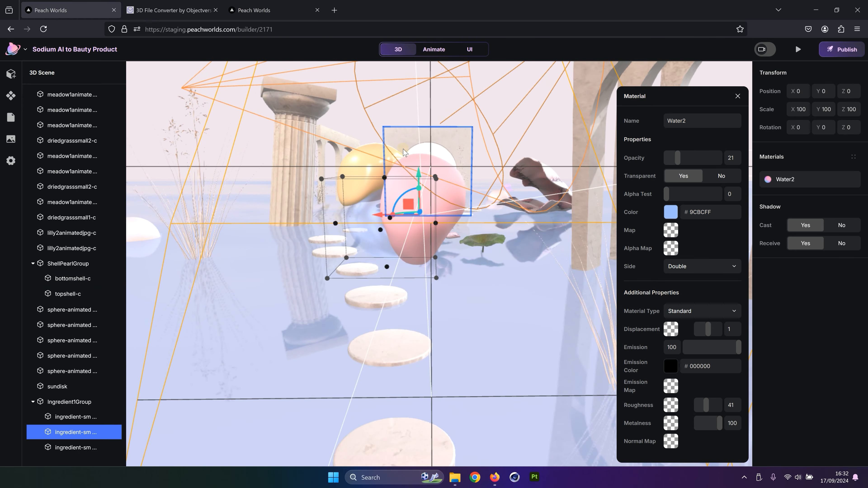
click(403, 152)
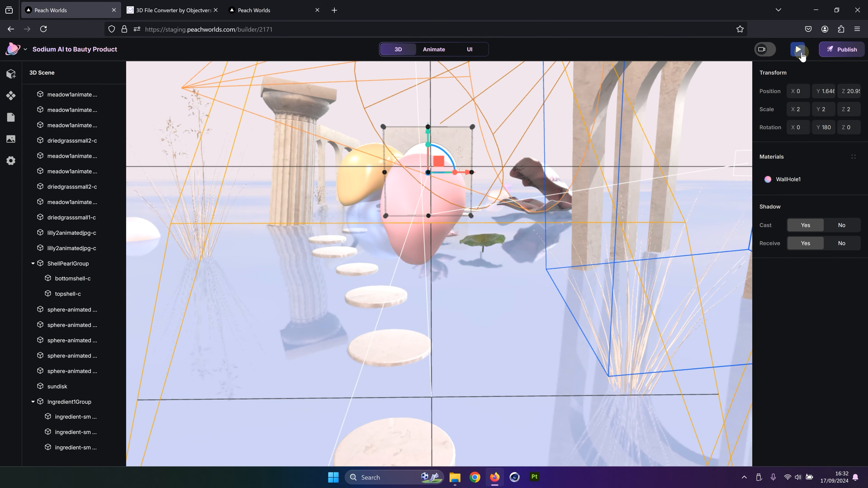
click(798, 51)
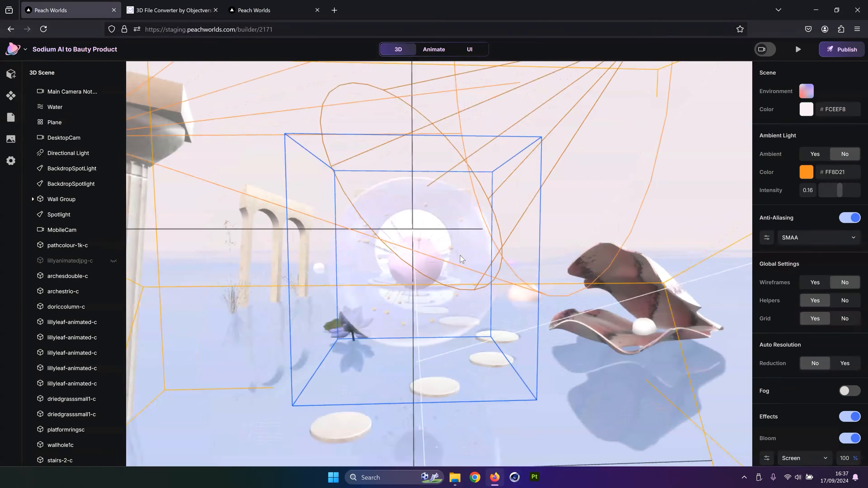
click(433, 49)
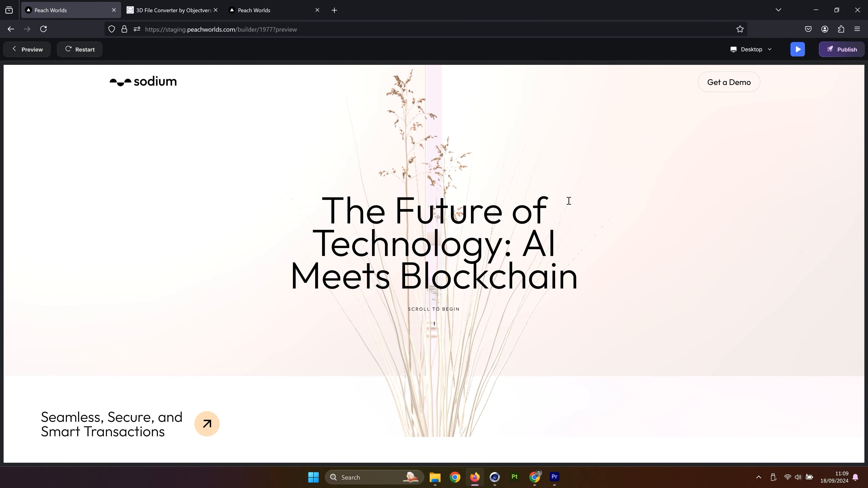
scroll(567, 200, down, 5)
scroll(568, 201, down, 5)
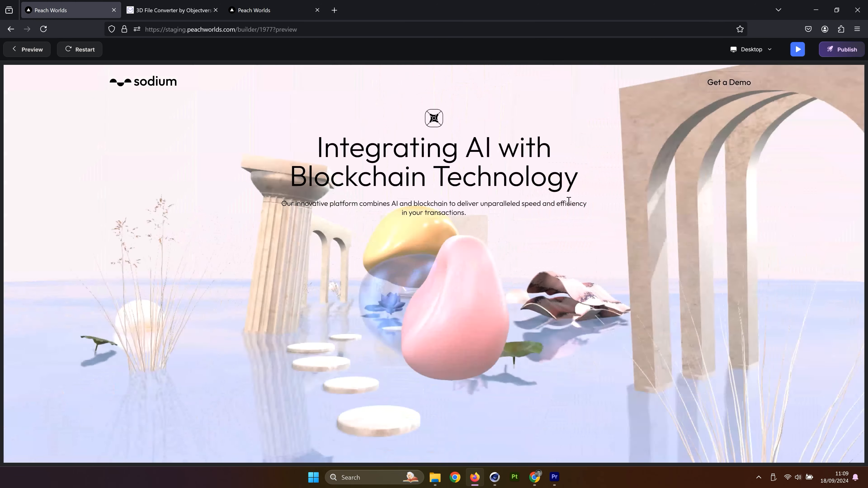
key(Escape)
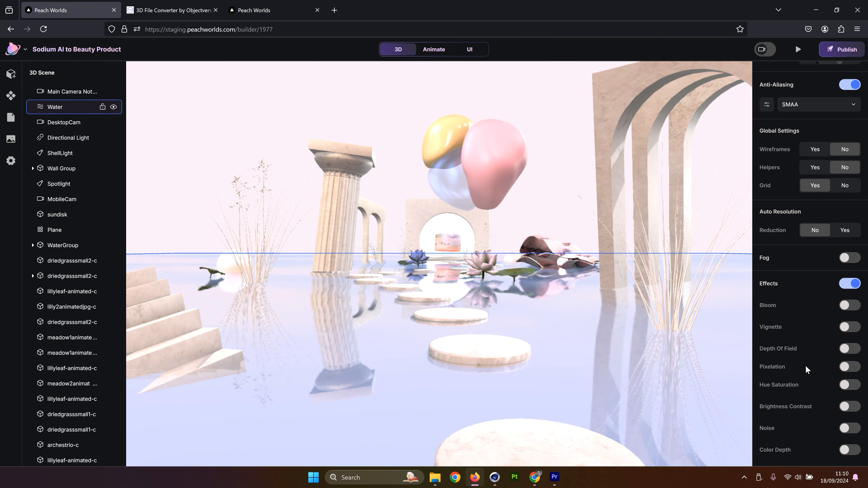
Enable the Hue Saturation effect and set its saturation to 0.35
click(849, 385)
click(767, 404)
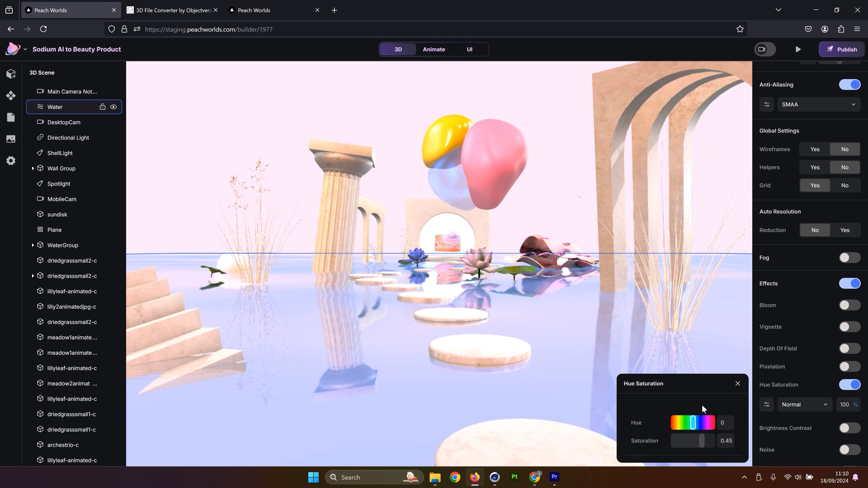
drag(701, 444, 700, 443)
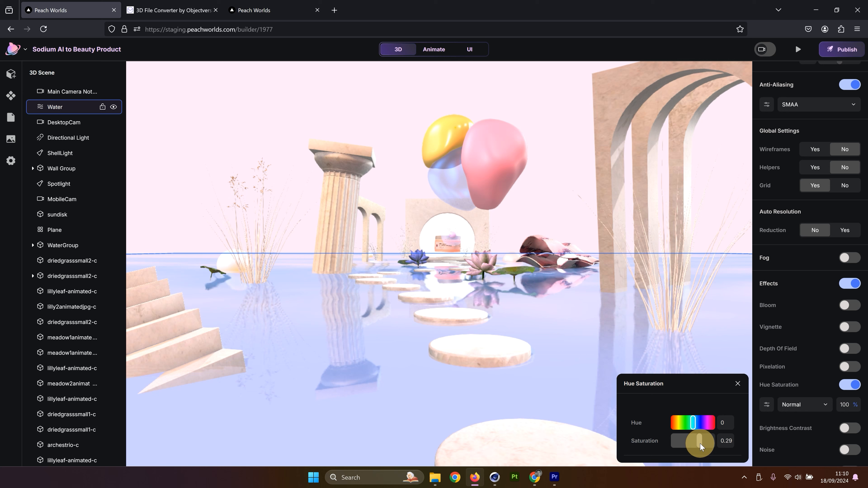
click(730, 441)
key(BackSpace)
text(5)
key(Return)
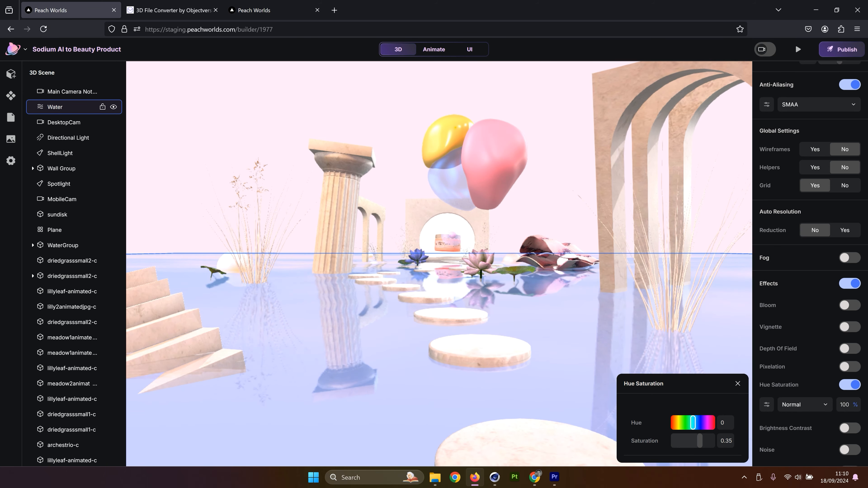
click(490, 185)
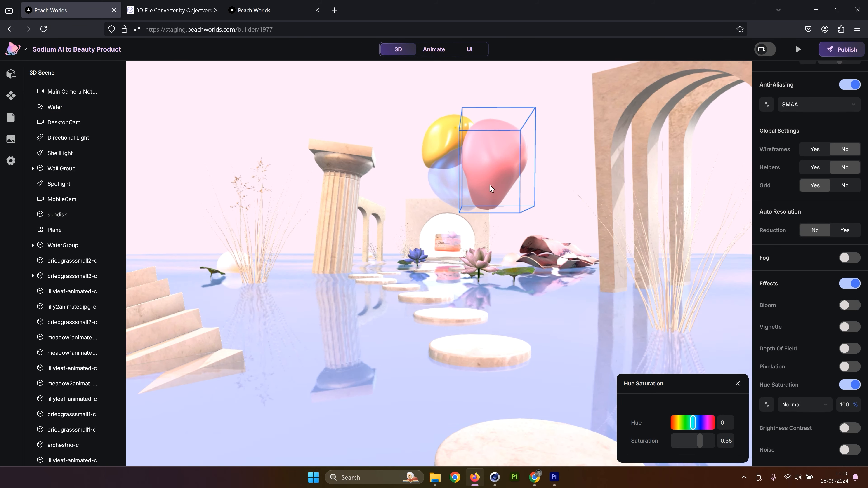
click(736, 384)
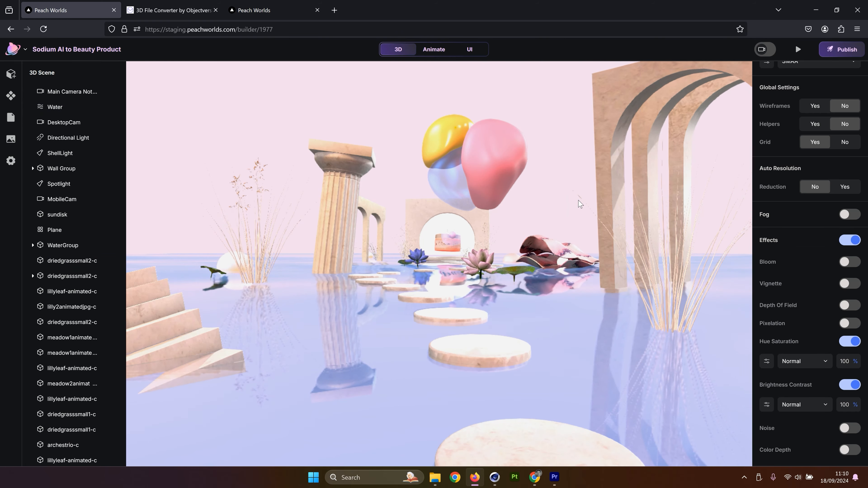
Preview the landing page scroll again and return to the editor
scroll(578, 200, down, 4)
click(798, 50)
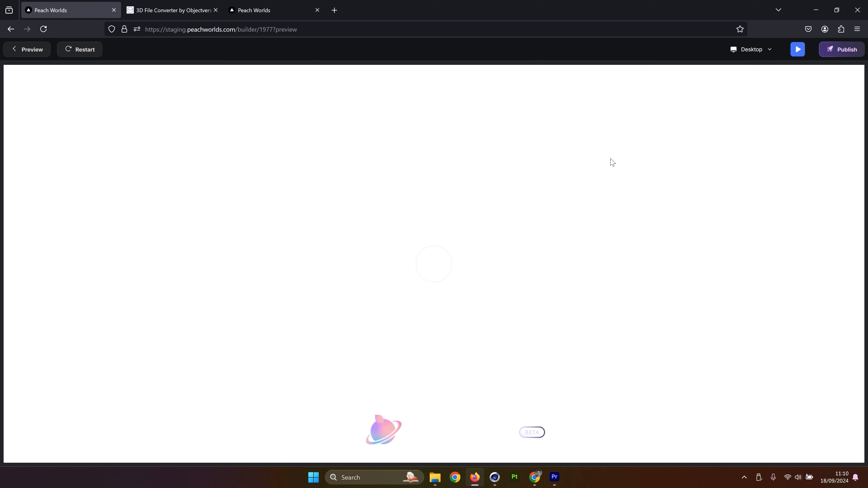
scroll(542, 180, down, 5)
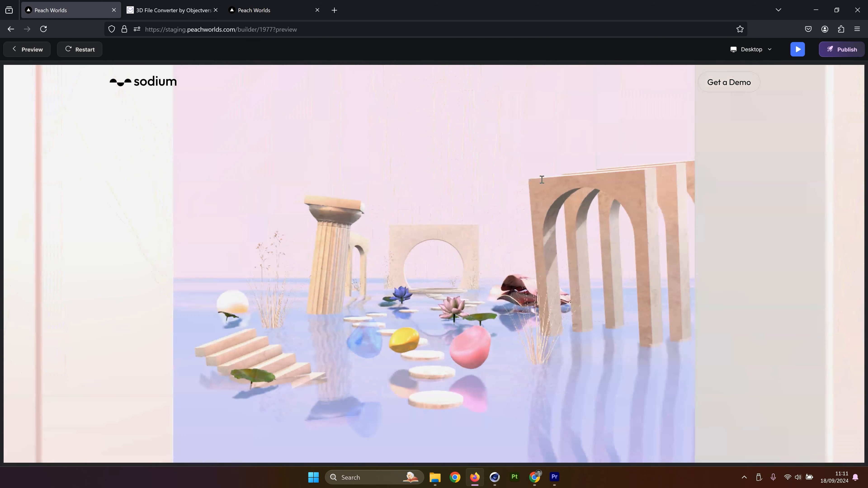
scroll(542, 180, down, 2)
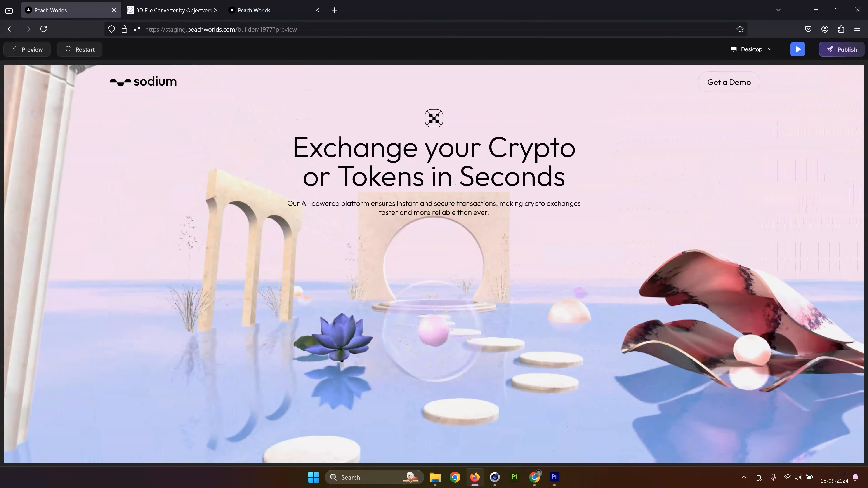
scroll(542, 179, up, 5)
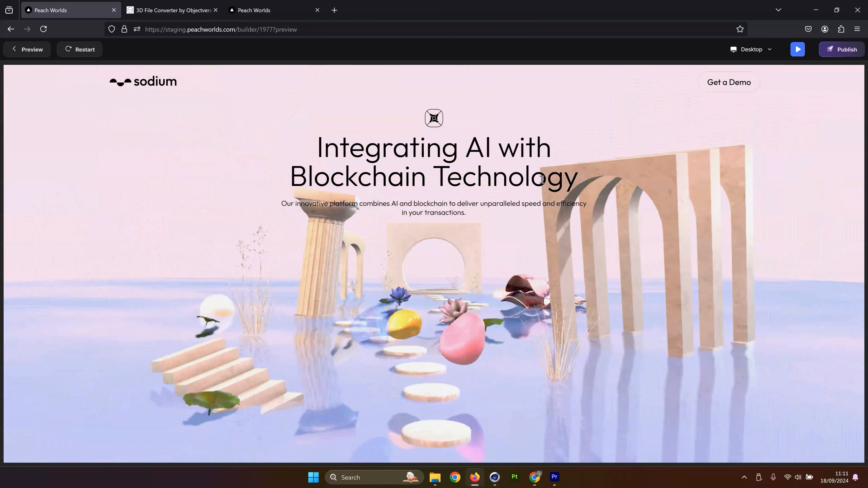
scroll(542, 179, down, 5)
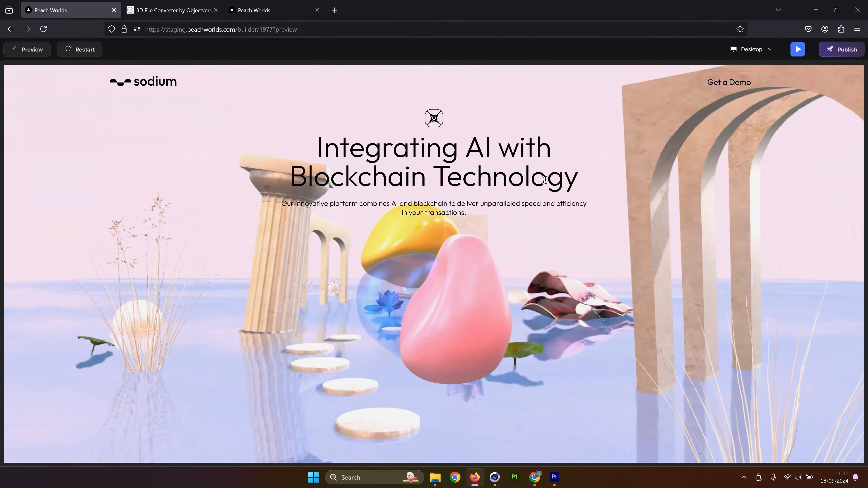
scroll(546, 179, down, 5)
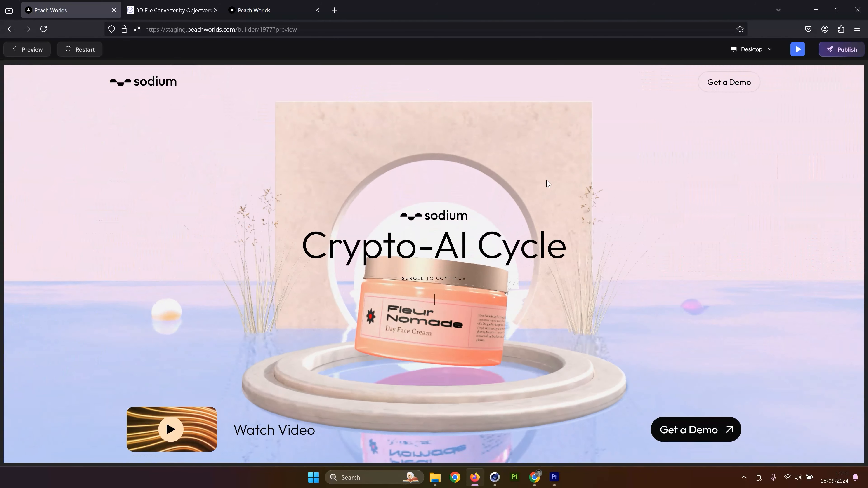
scroll(557, 220, up, 5)
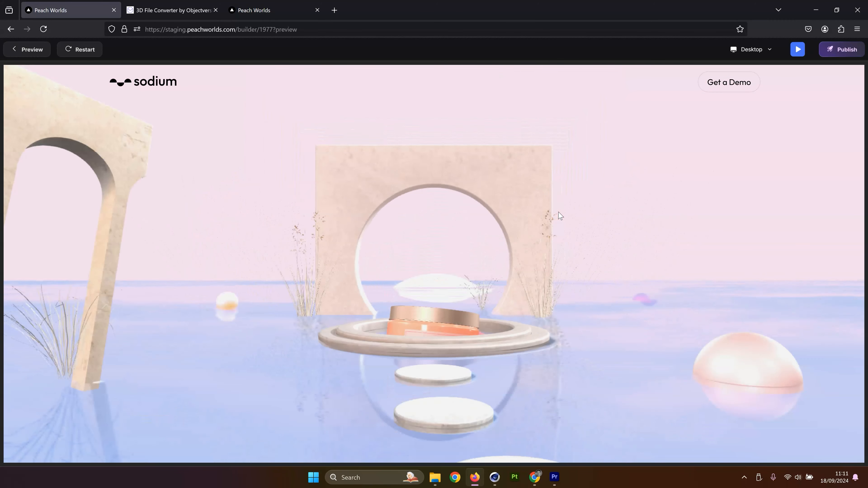
scroll(601, 137, up, 5)
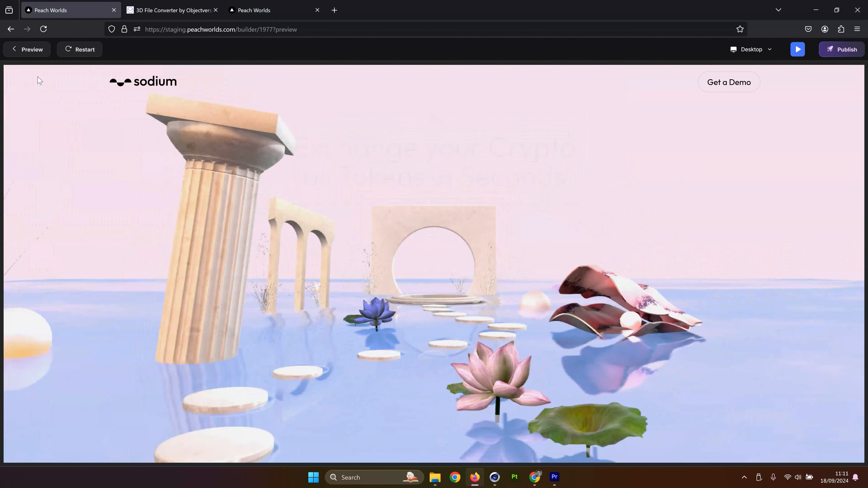
click(14, 49)
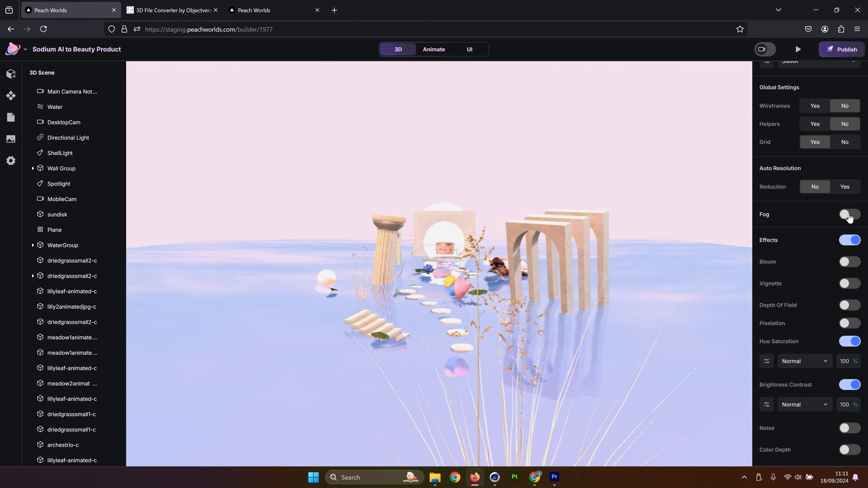
Enable the scene fog and set its far distance to about 70
click(848, 215)
scroll(487, 236, up, 5)
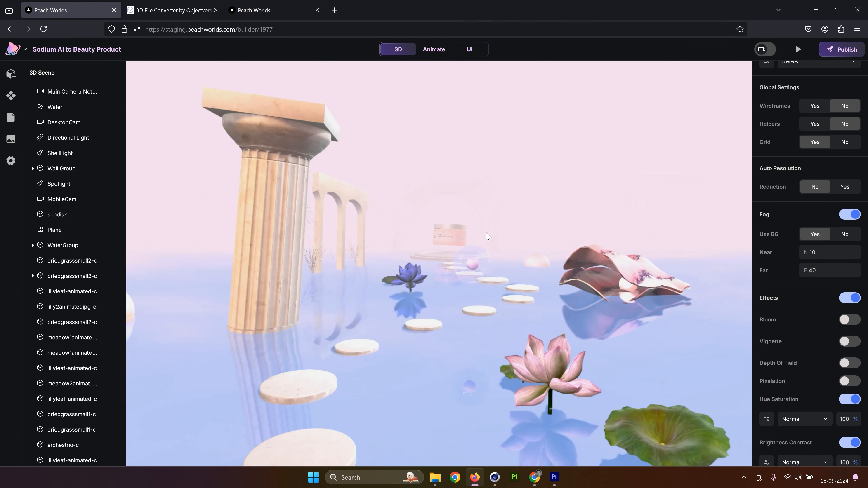
drag(569, 166, 563, 161)
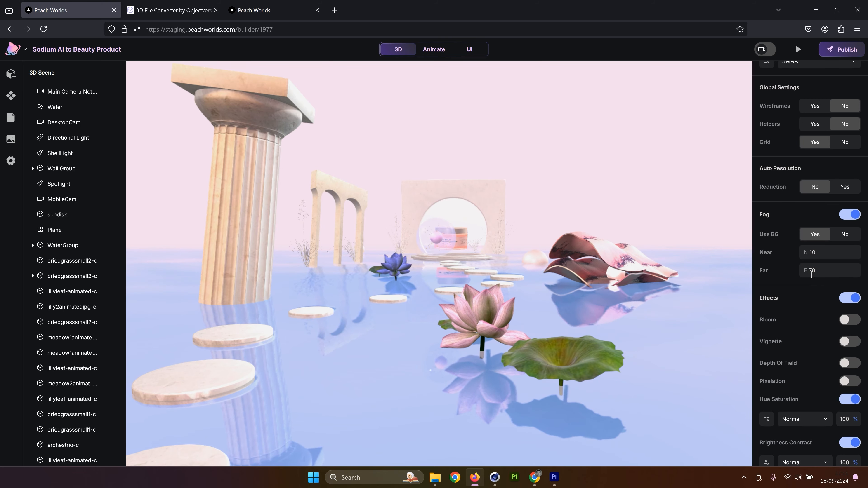
Preview the landing page and scroll through its sections to check the fog in the animation
click(796, 53)
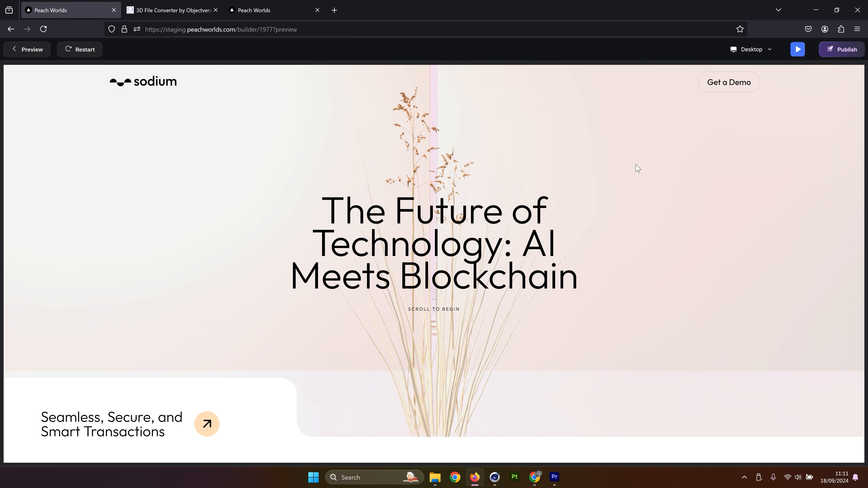
scroll(637, 168, down, 3)
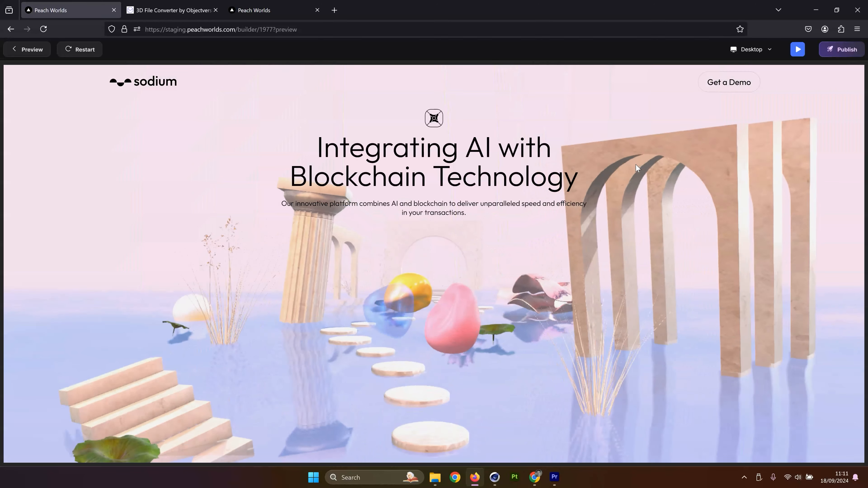
scroll(637, 168, down, 3)
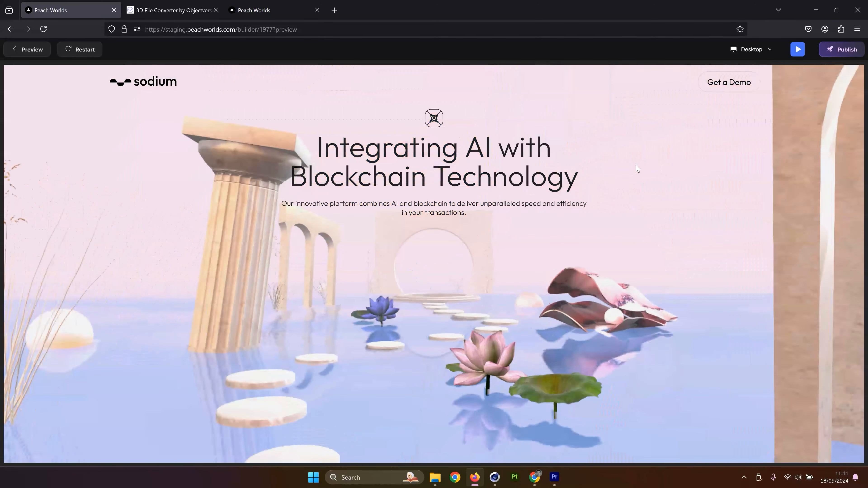
scroll(637, 168, down, 3)
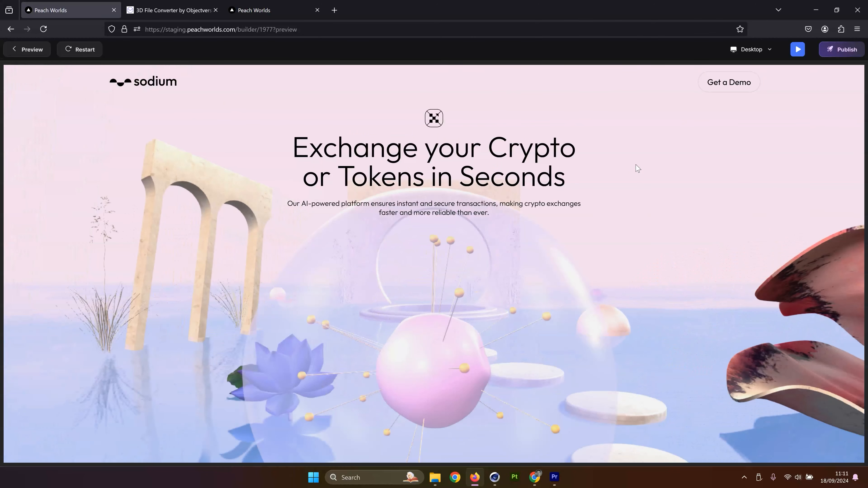
scroll(637, 168, down, 3)
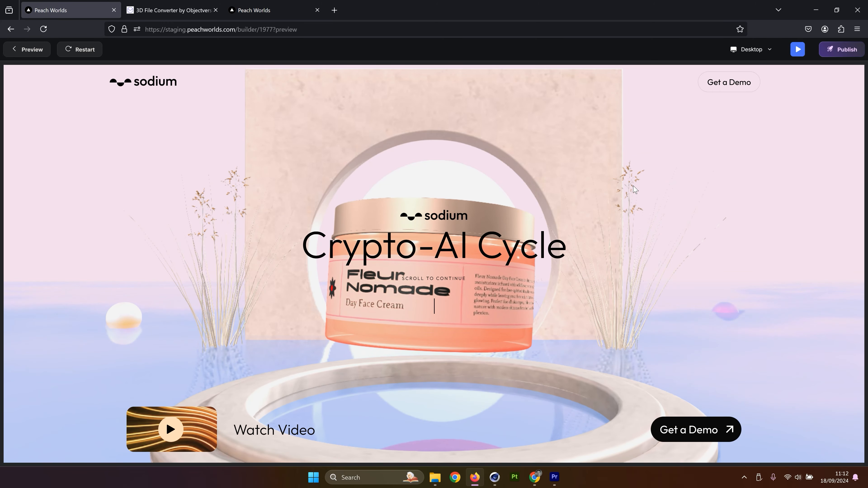
scroll(634, 189, down, 3)
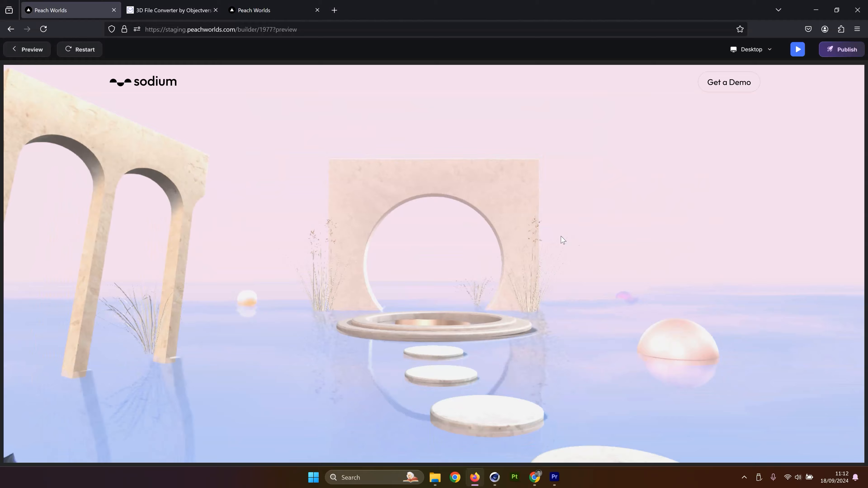
scroll(563, 240, up, 10)
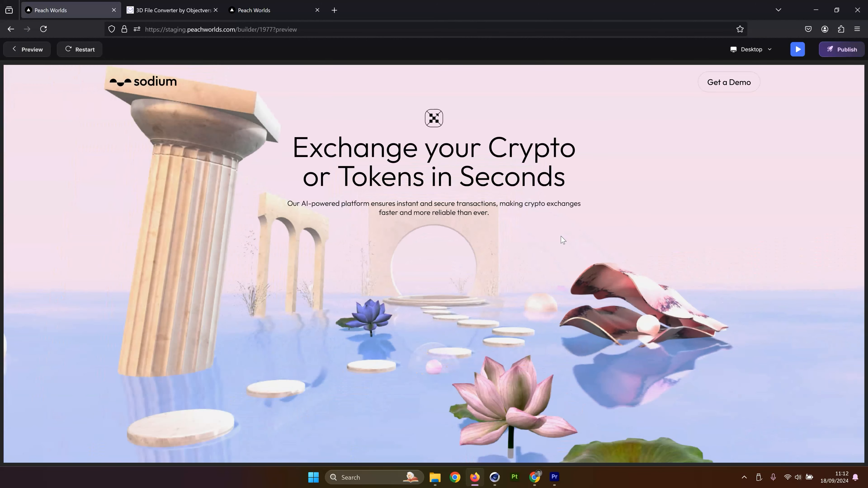
scroll(563, 240, up, 8)
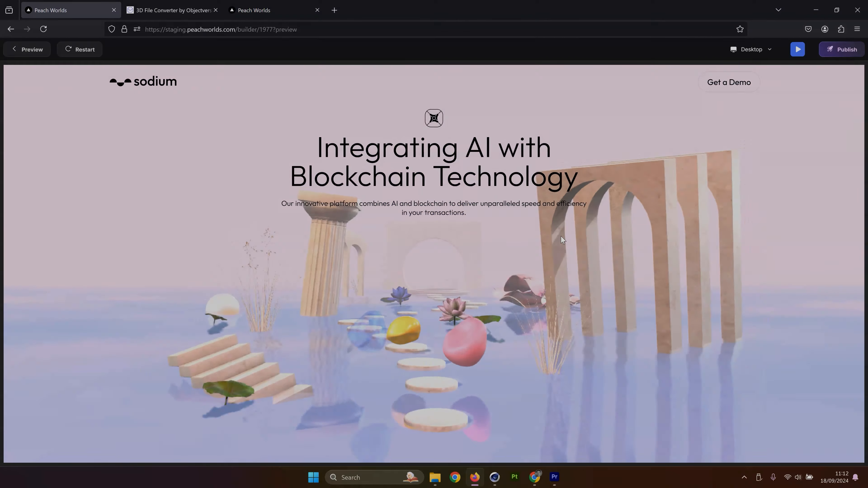